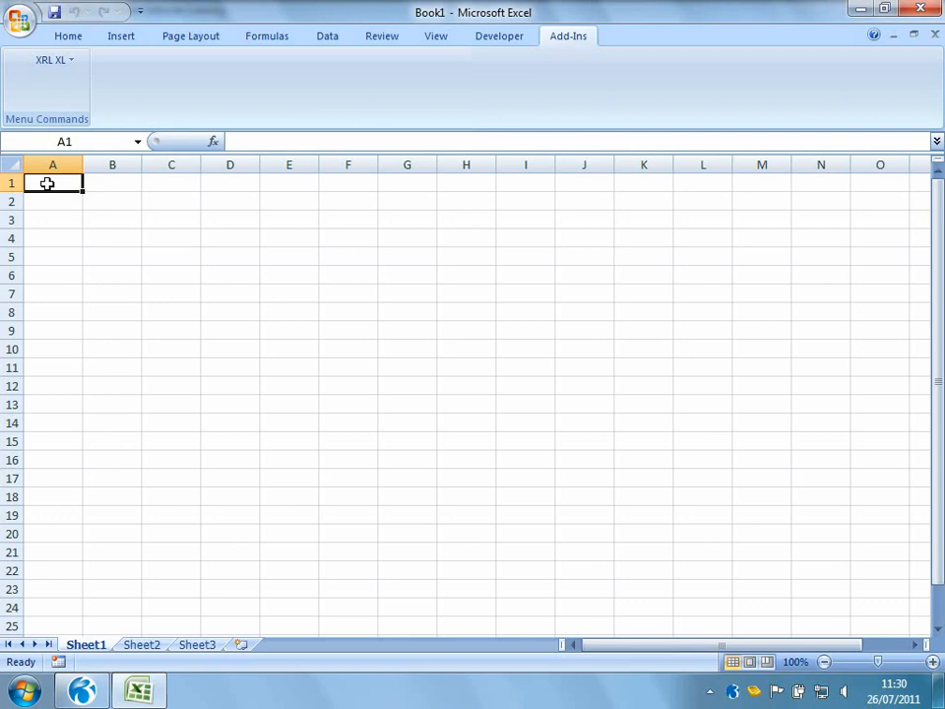
Log on to the XRL add-in with the default manager user ID
left_click(70, 62)
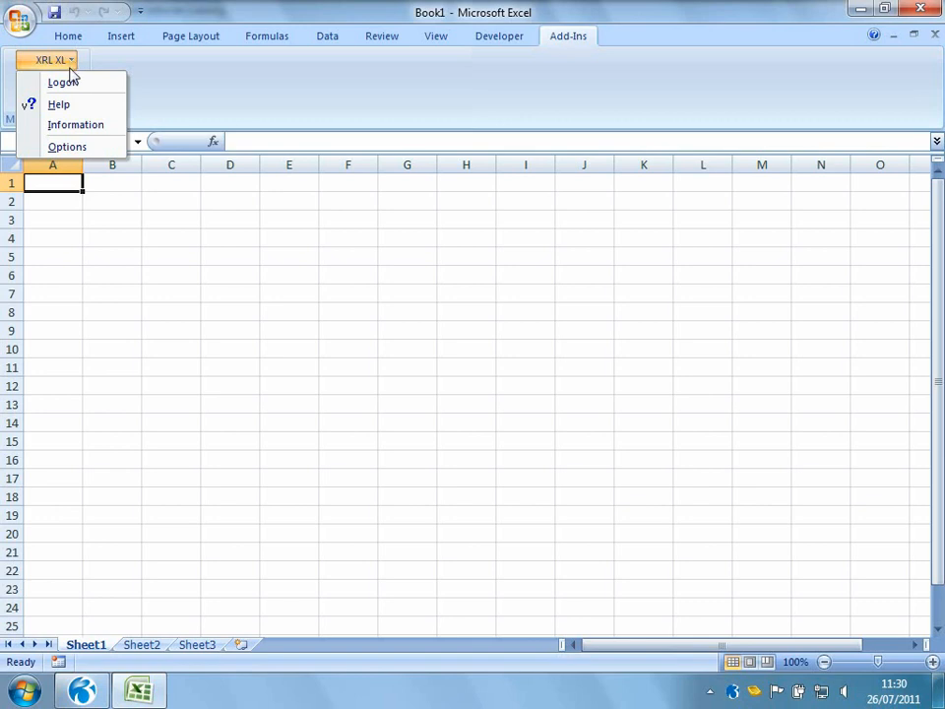
left_click(70, 80)
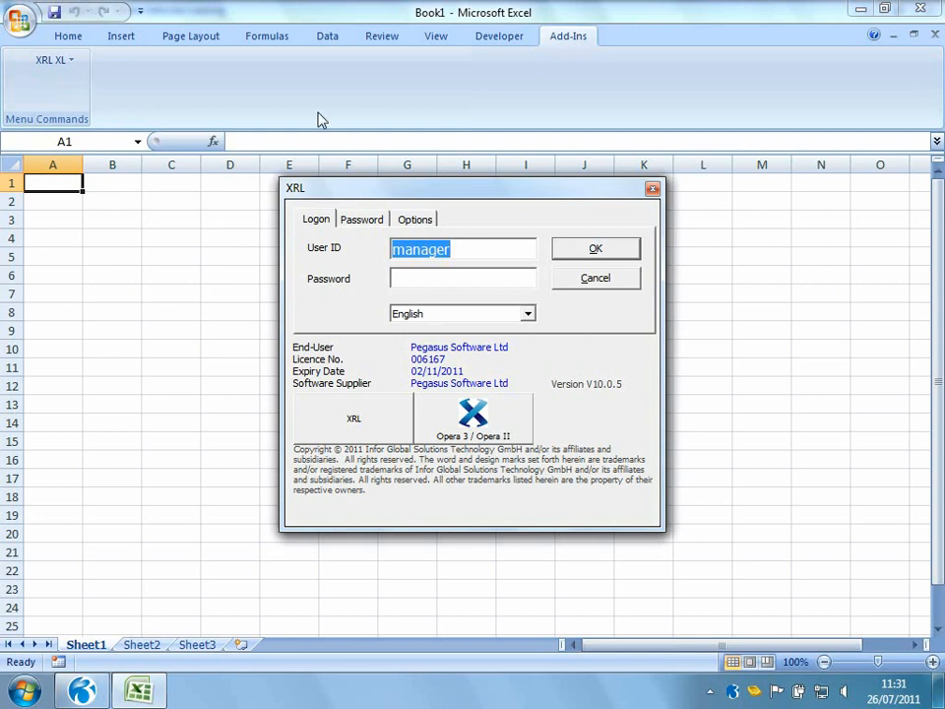
left_click(577, 249)
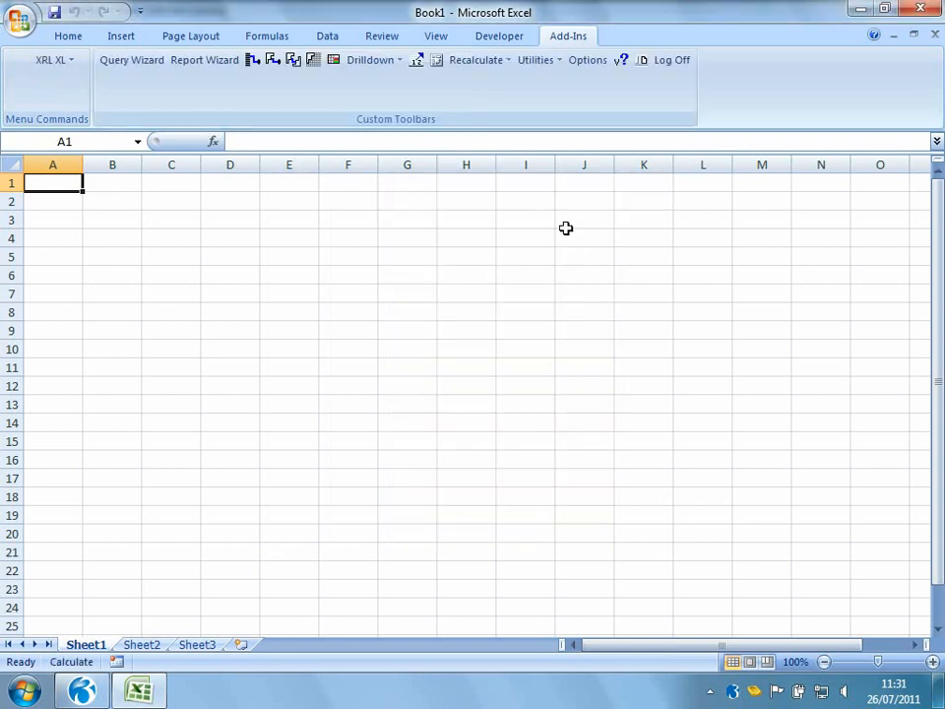
Start a new Detail Report and set its table to SN / Accounts (SL) from the Sales ledger
left_click(71, 61)
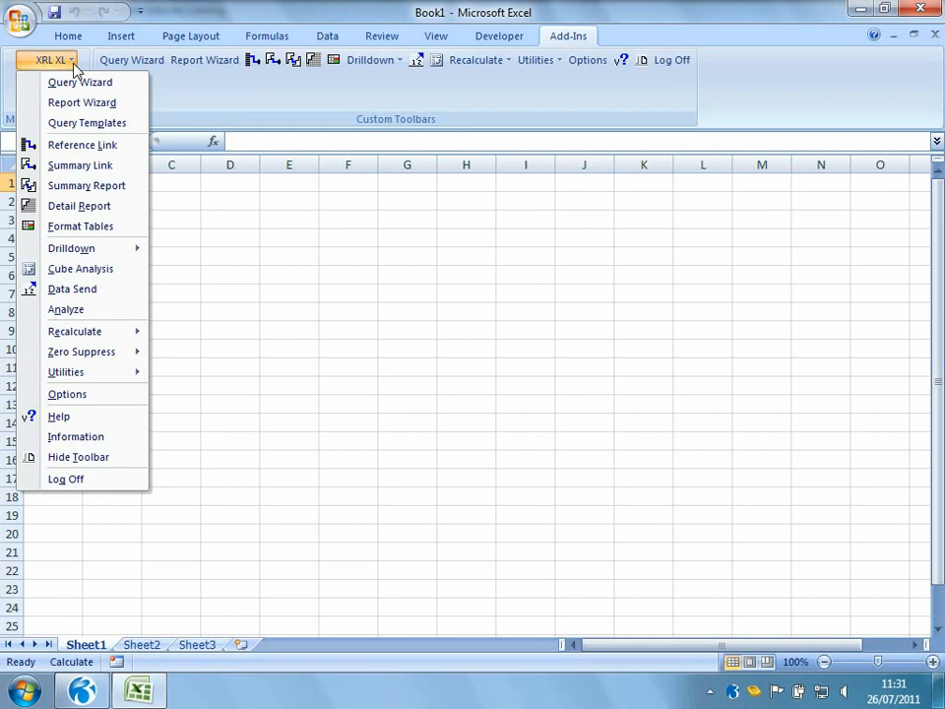
left_click(70, 209)
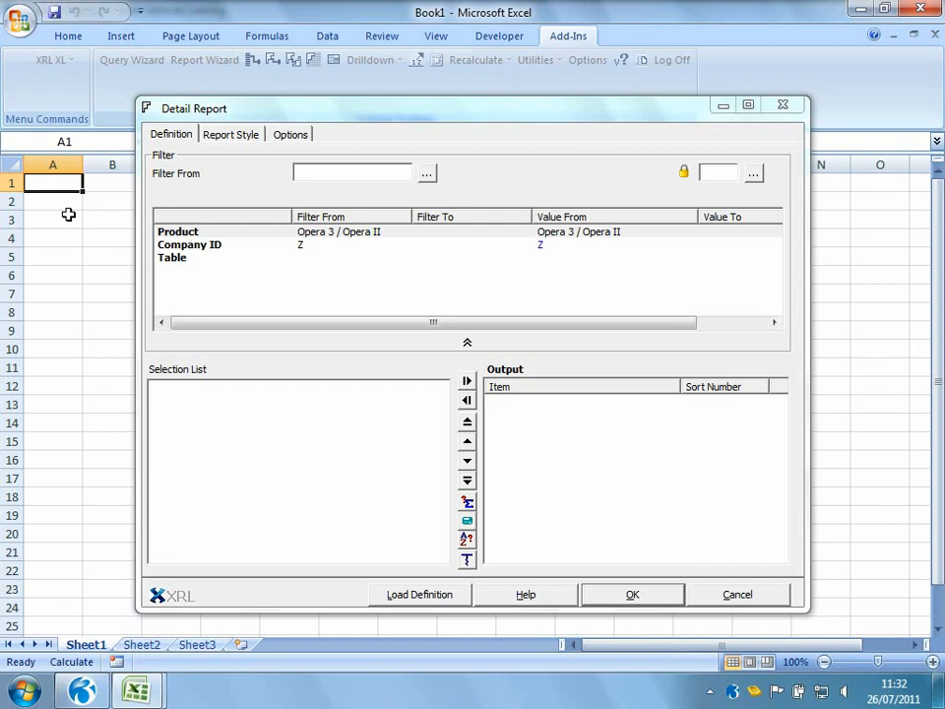
left_click(201, 234)
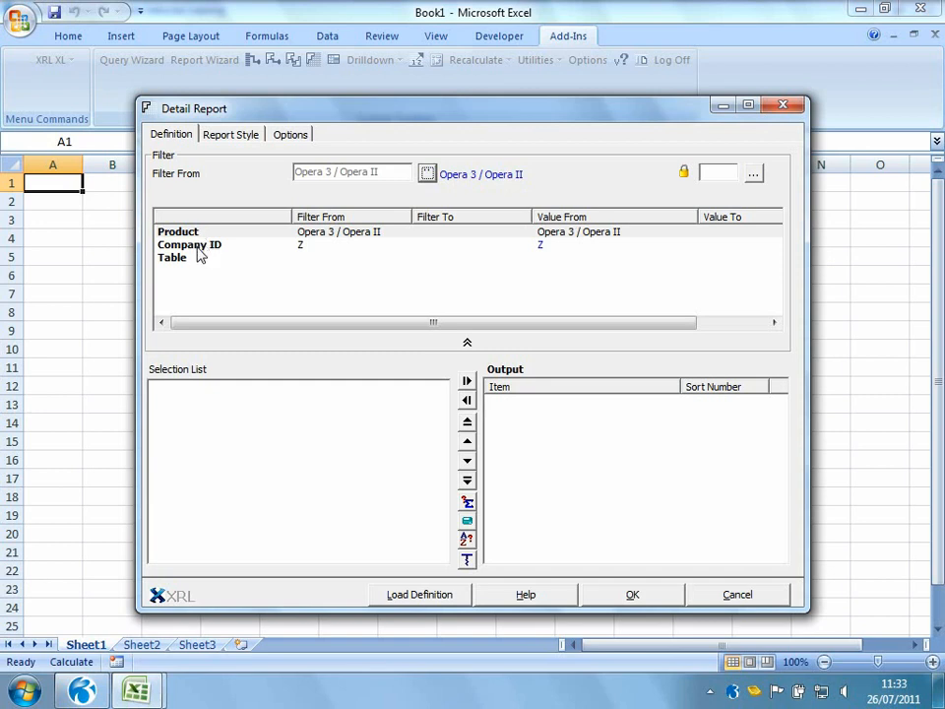
left_click(197, 248)
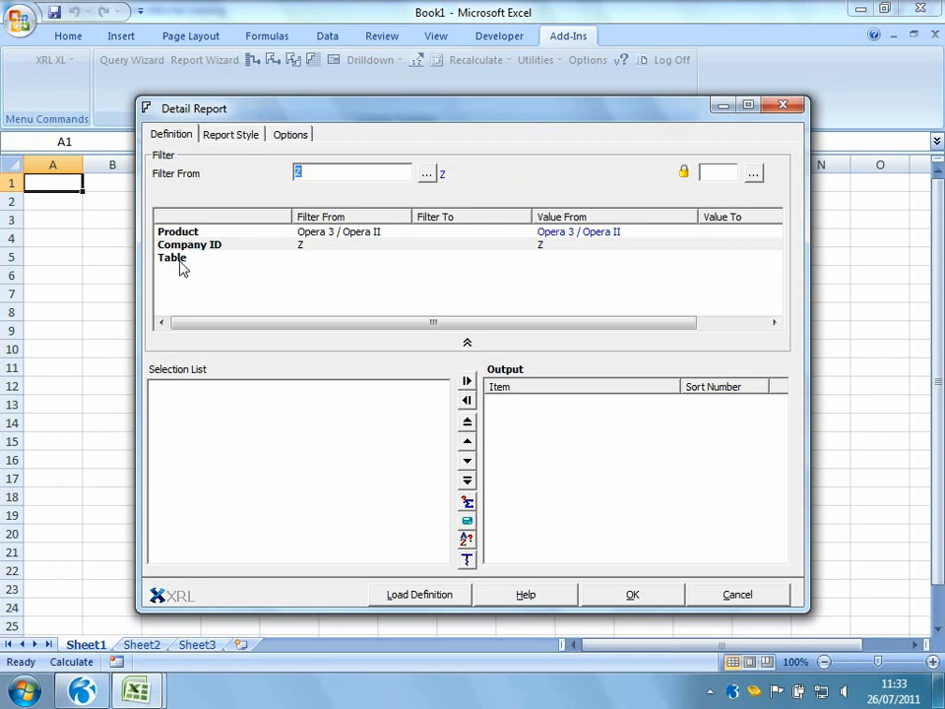
double_click(181, 268)
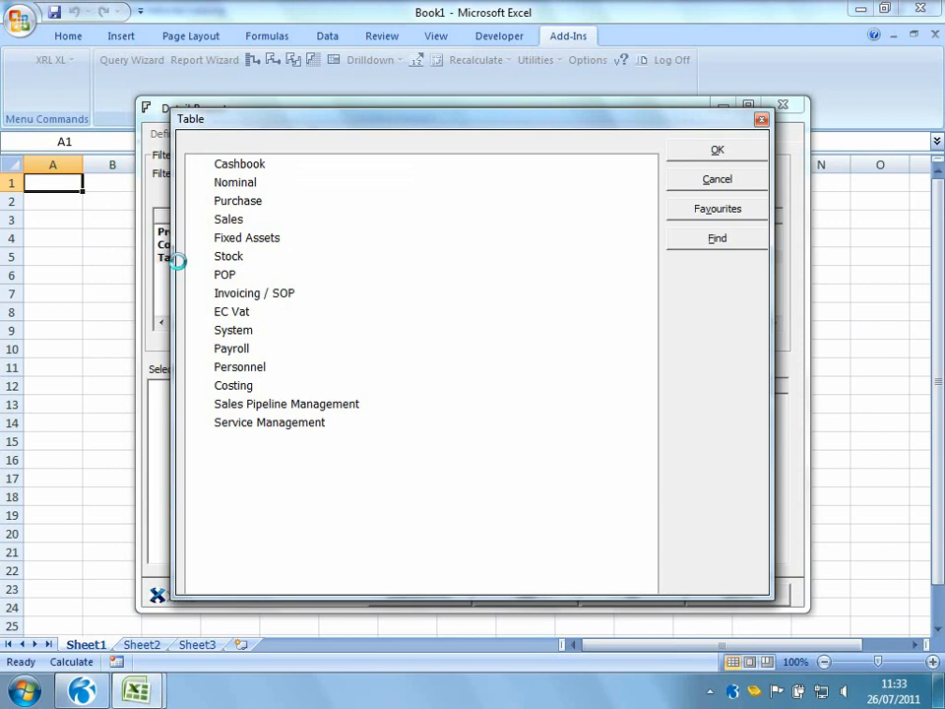
left_click(199, 220)
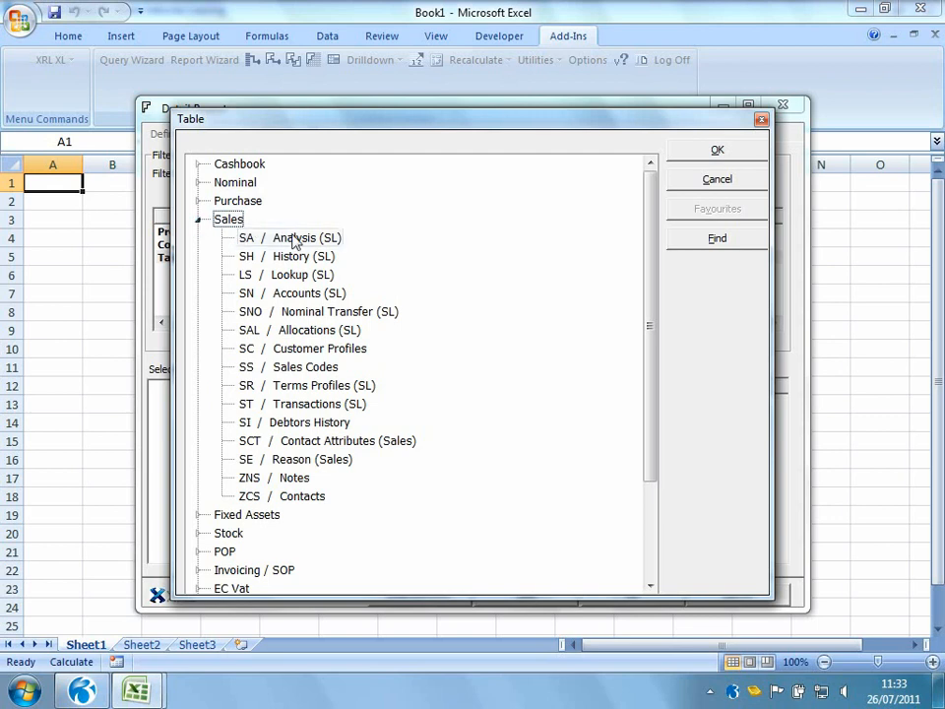
double_click(291, 298)
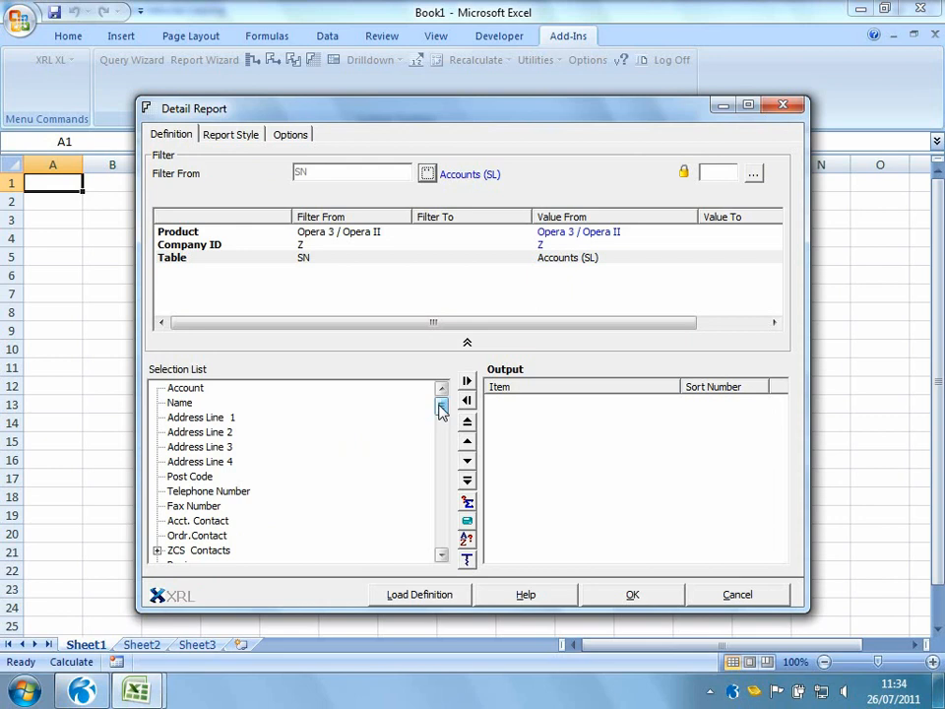
Add Account, Name, Address Line 1, Address Line 2, Post Code, Telephone Number and Acct. Contact to the output and run the report
mouse_move(440, 412)
left_mouse_down()
mouse_move(444, 459)
mouse_move(443, 412)
left_mouse_up()
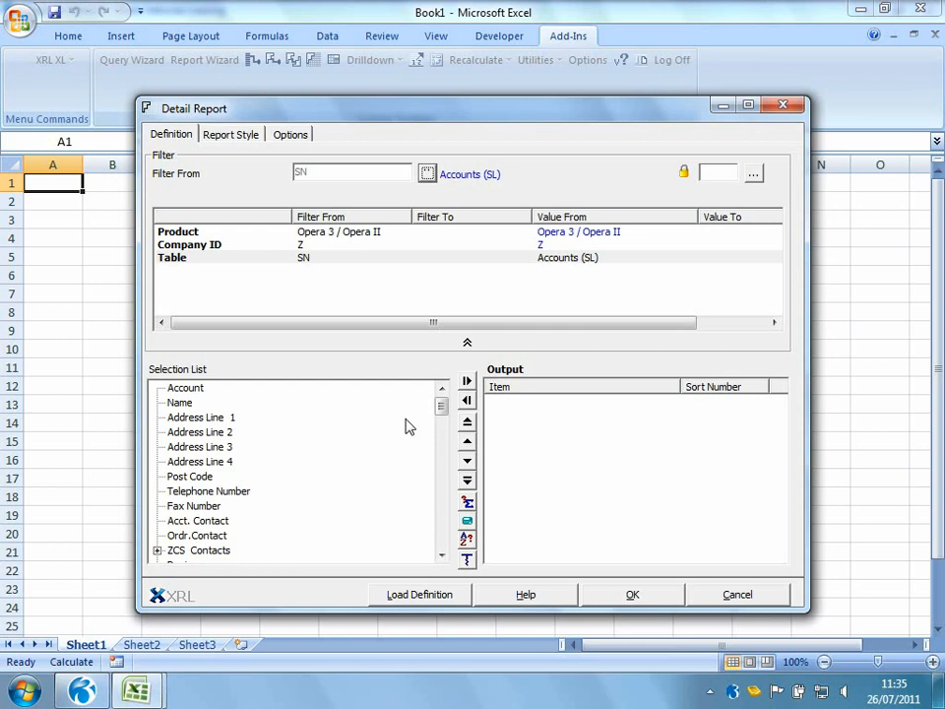
double_click(183, 389)
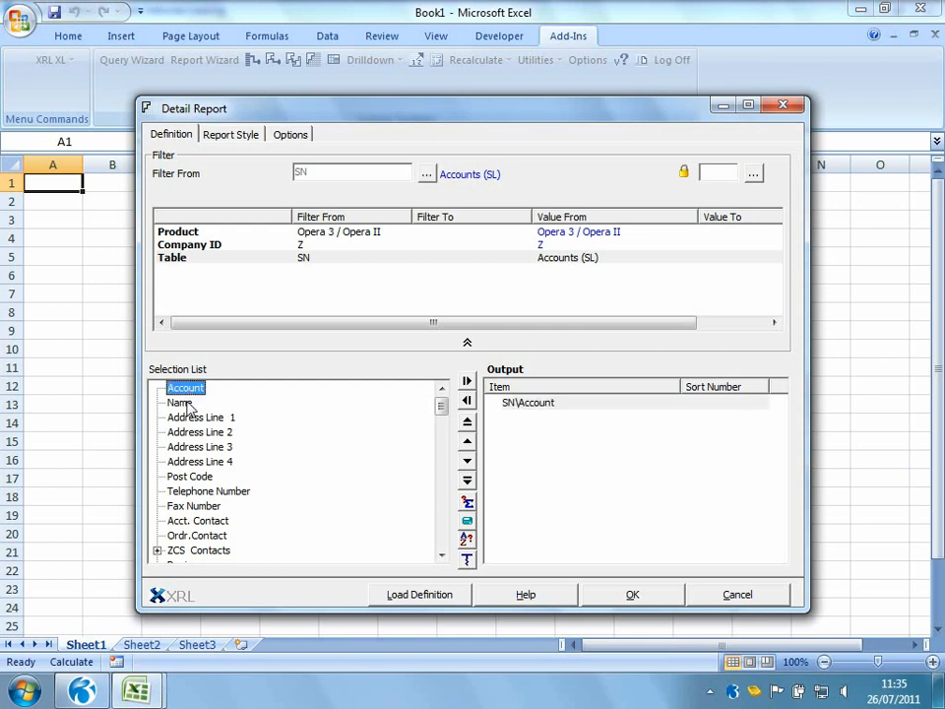
double_click(183, 404)
left_click_drag(197, 417, 546, 469)
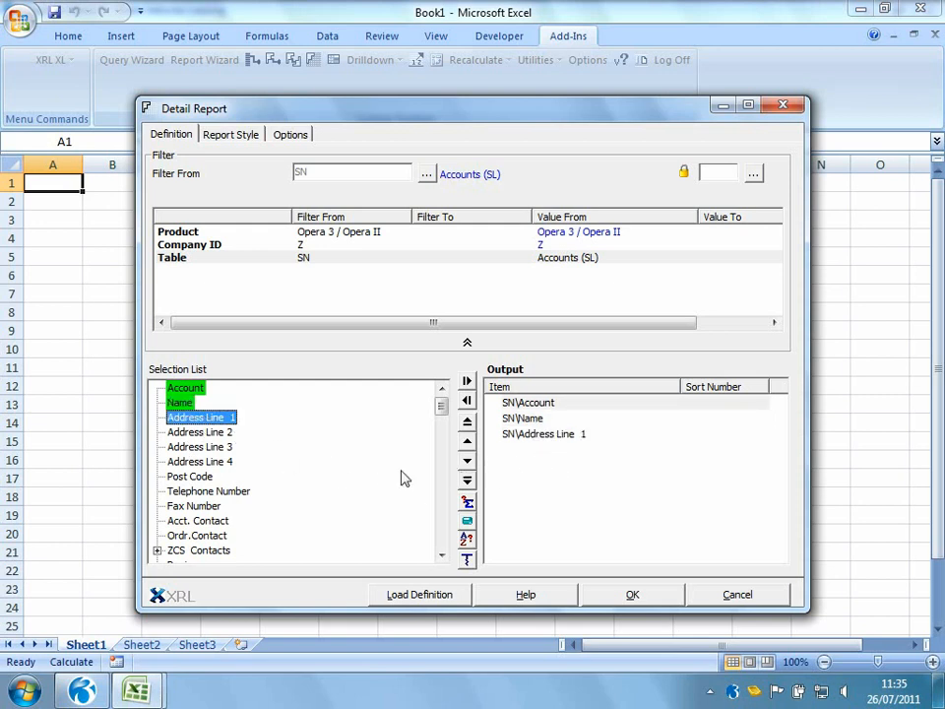
left_click_drag(200, 432, 565, 484)
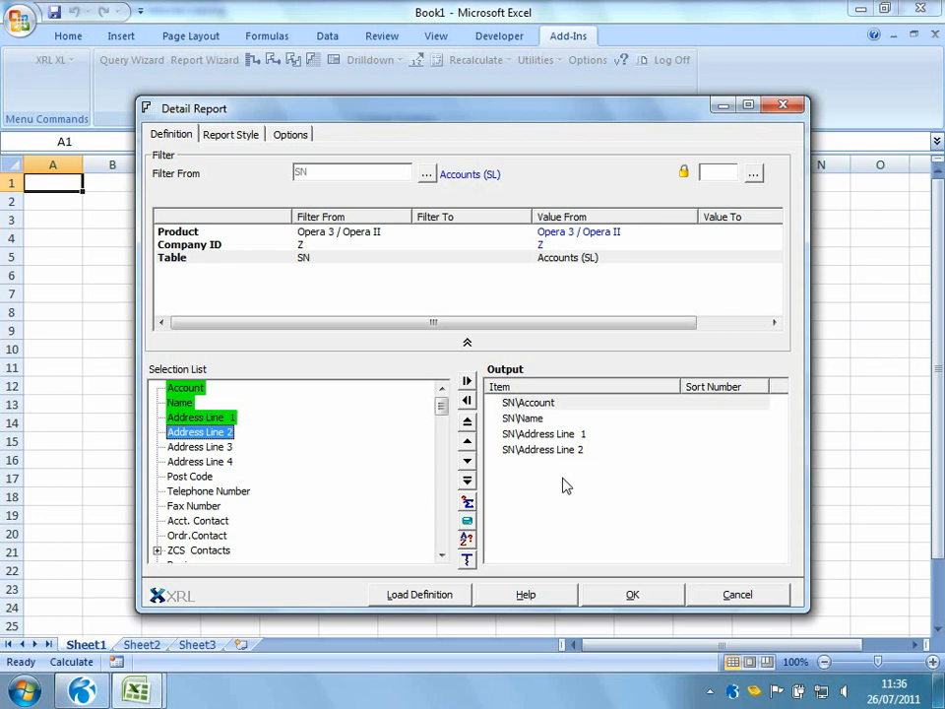
double_click(200, 479)
double_click(233, 491)
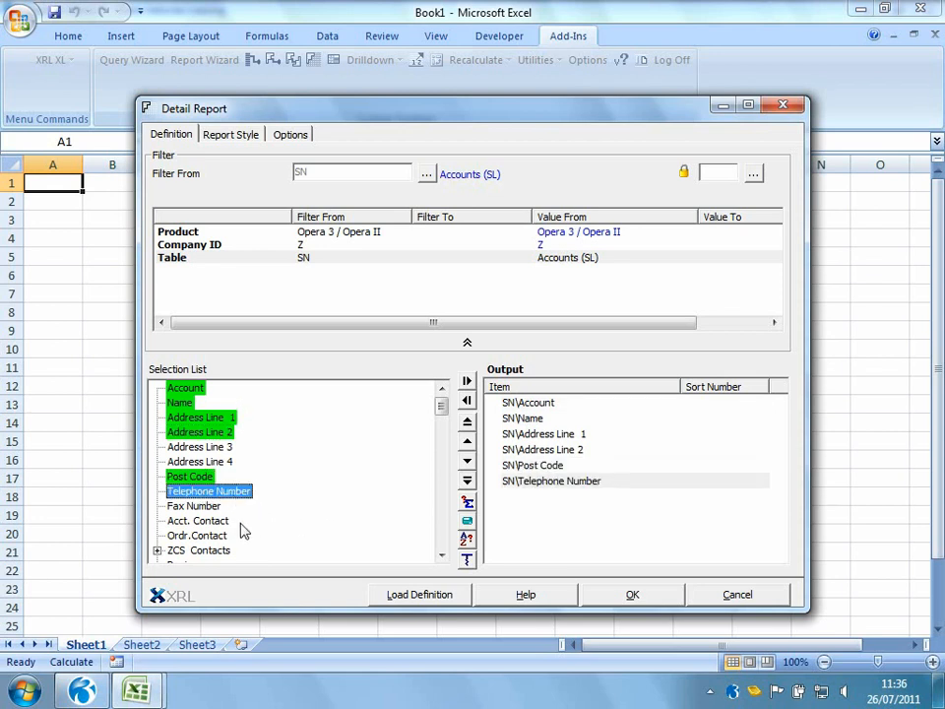
double_click(200, 520)
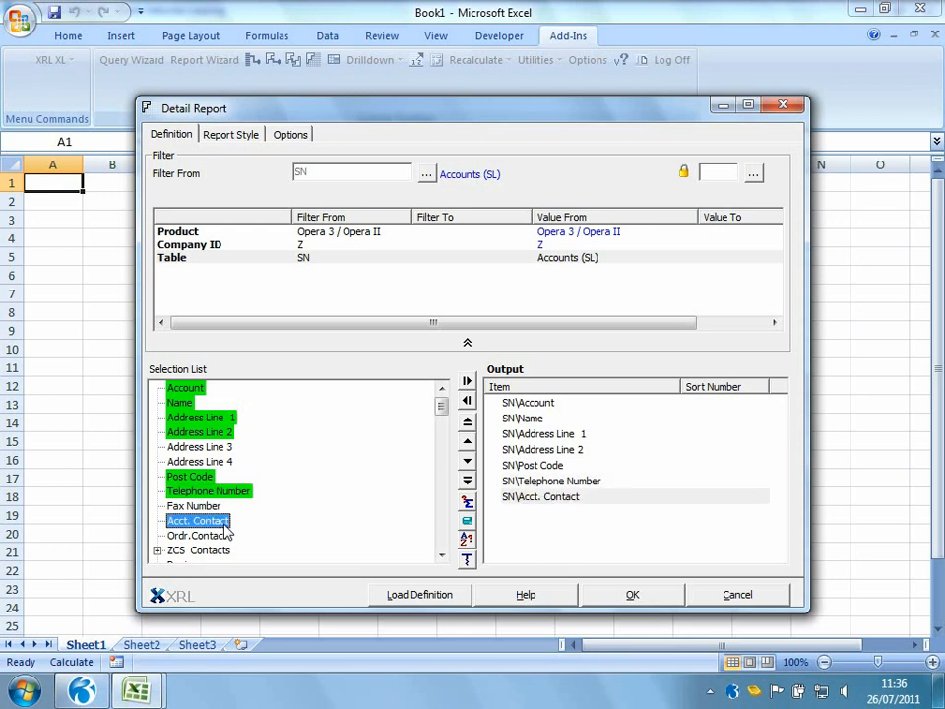
left_click(590, 593)
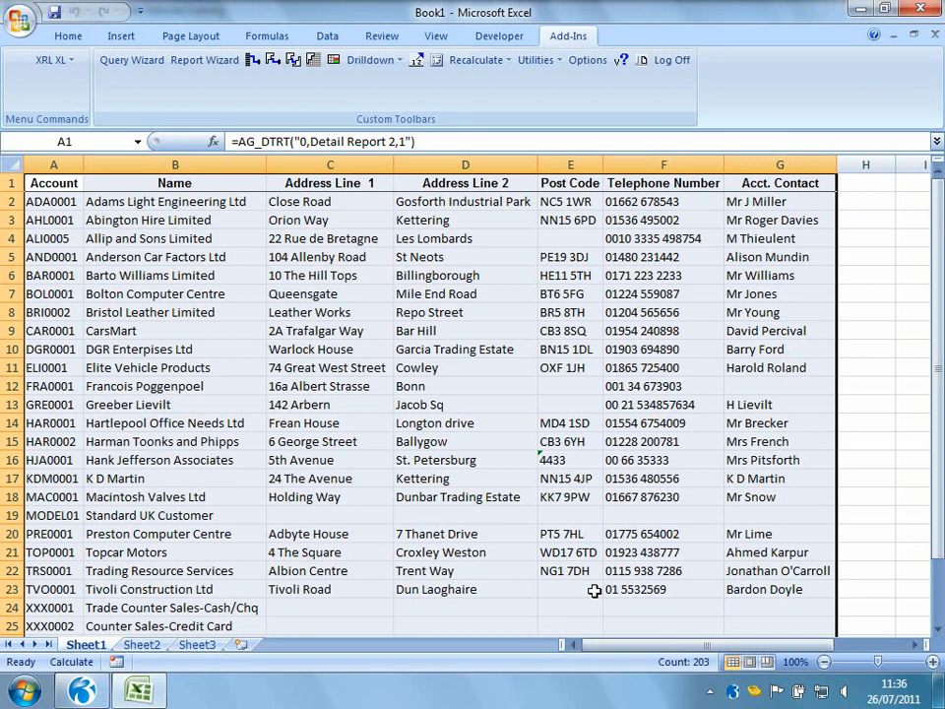
Switch to Pegasus Opera 3, open Sales Processing for the first account, change its A/C Contact to PEGASUS and save
left_click(88, 692)
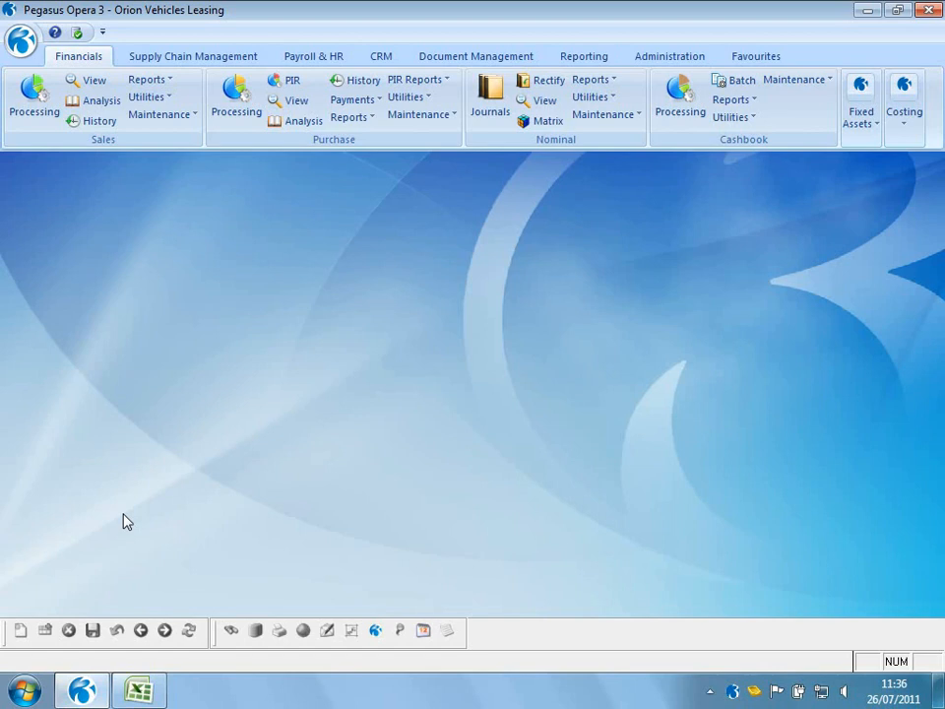
left_click(37, 99)
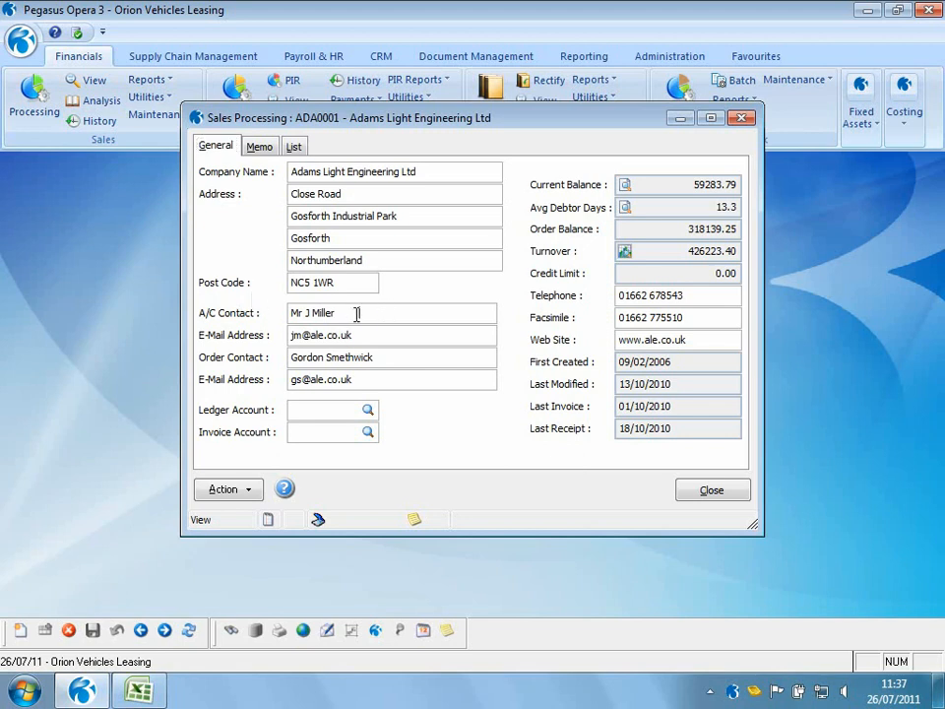
left_click_drag(359, 312, 292, 315)
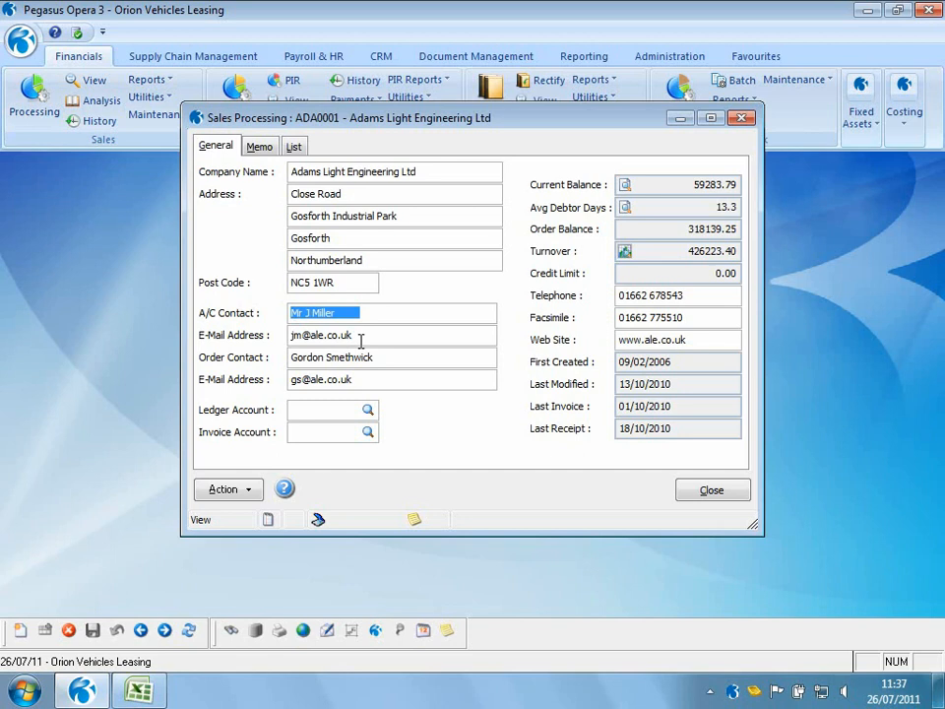
type("PEGASUS")
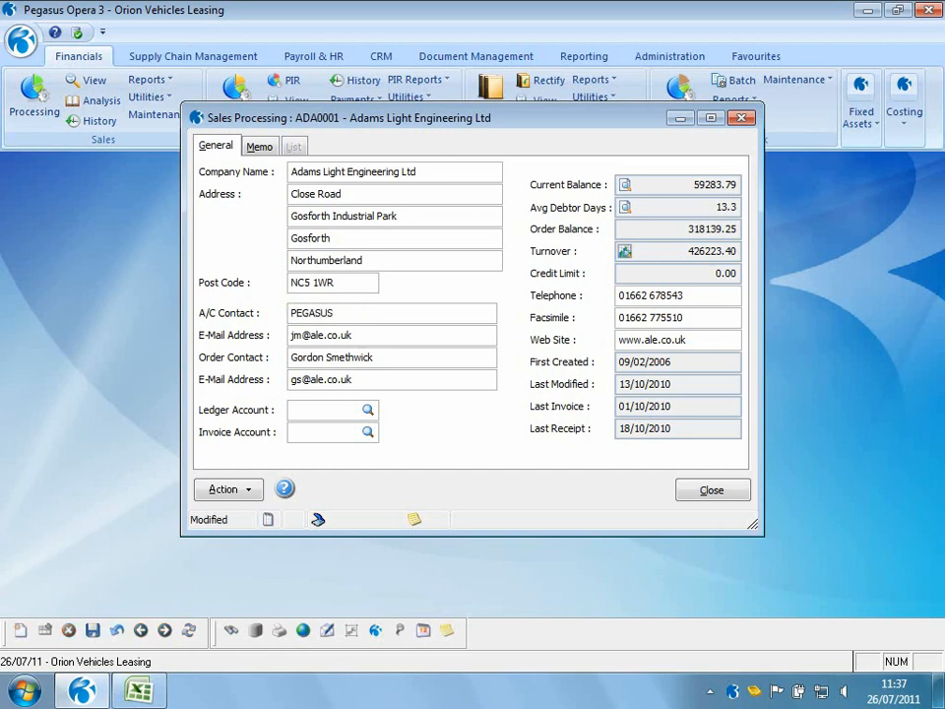
left_click(93, 632)
Switch back to Excel, recalculate the worksheet with XRL, and make the updated contact in cell G2 bold
left_click(133, 692)
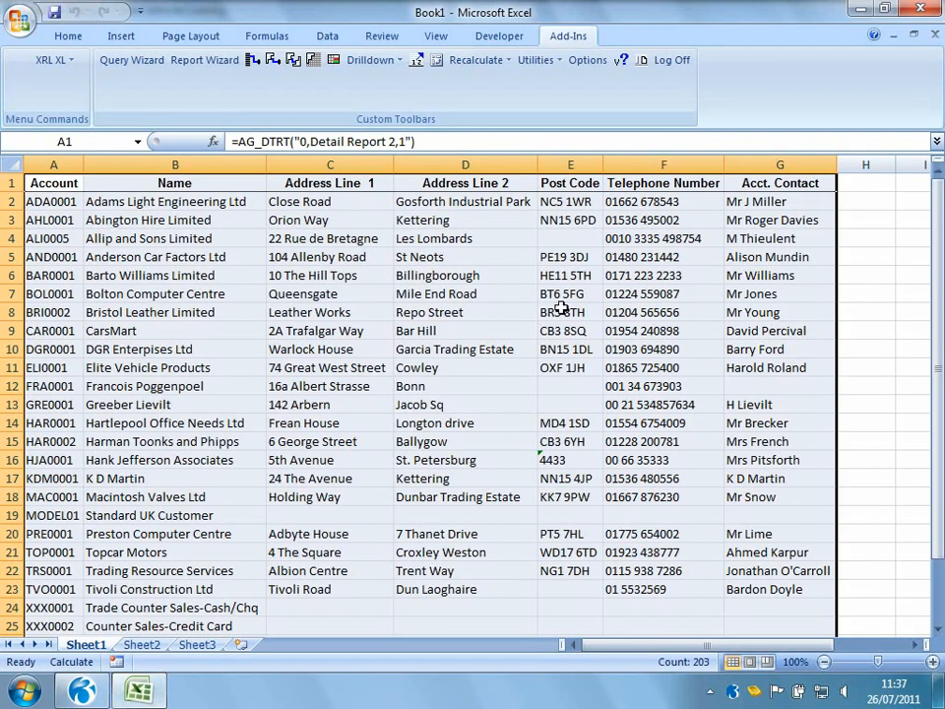
right_click(564, 268)
left_click(665, 593)
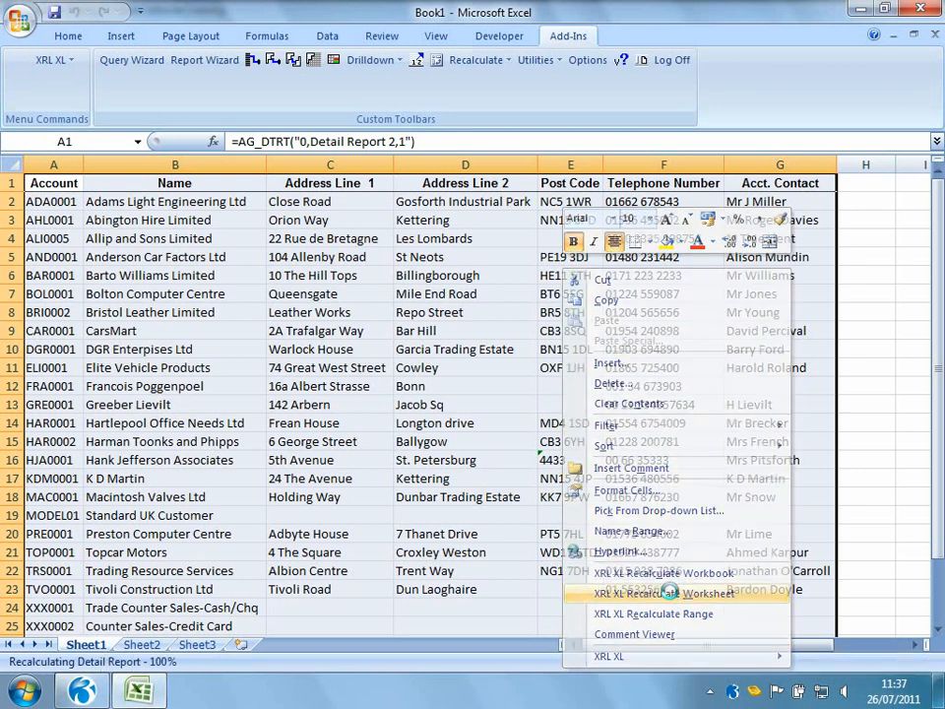
left_click(763, 201)
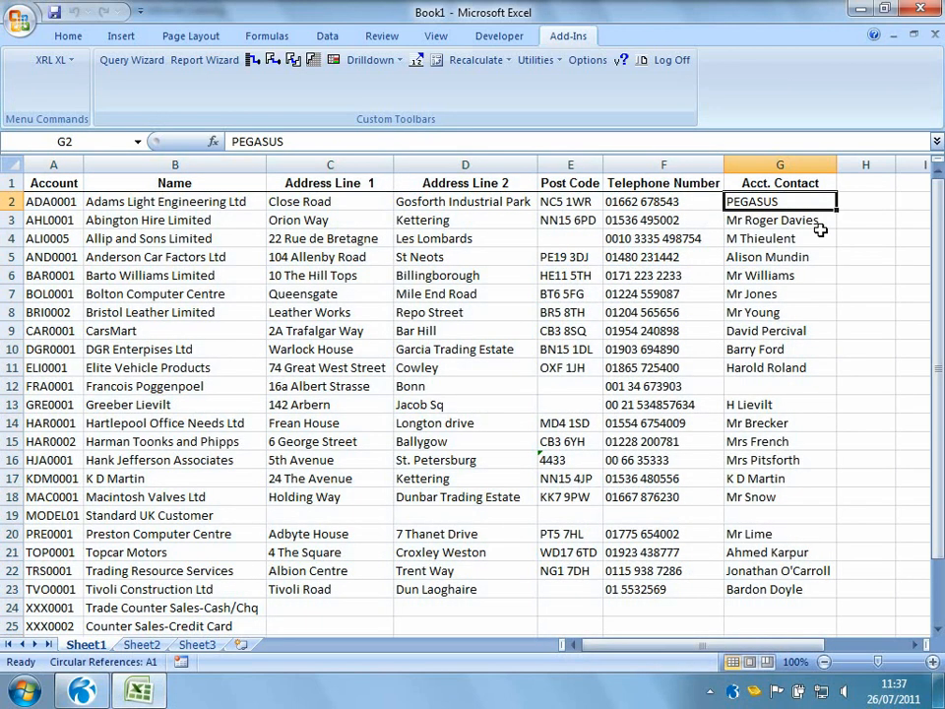
key("ctrl+b")
Reopen the report definition, remove all output items except Account and Name, and add Turnover and Current Balance
left_click(70, 186)
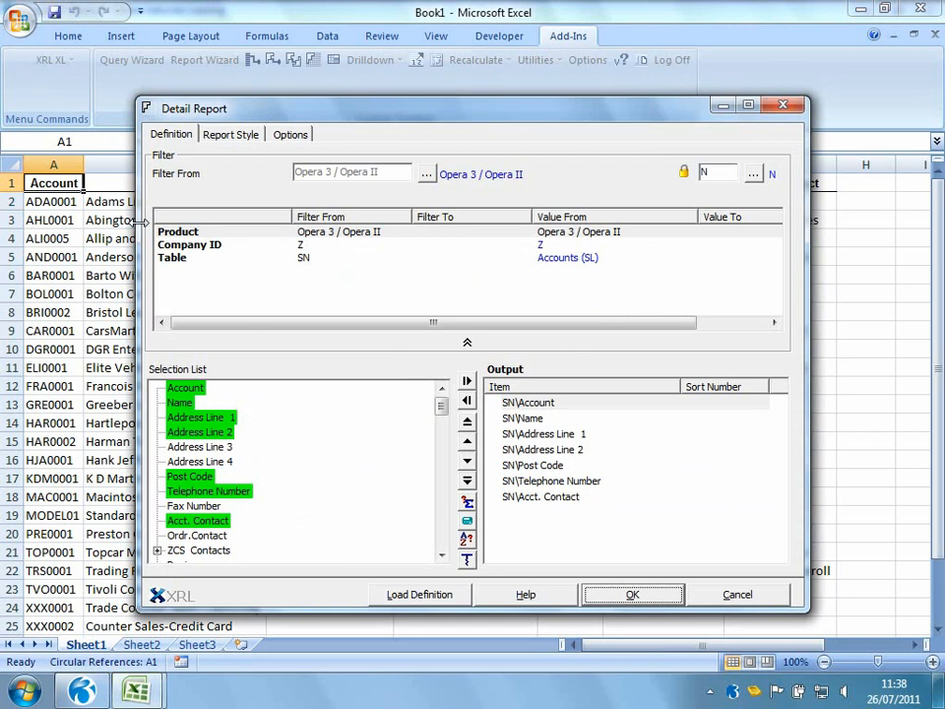
left_click(551, 498)
left_click_drag(555, 495, 409, 501)
left_click_drag(530, 480, 393, 477)
left_click_drag(529, 451, 437, 559)
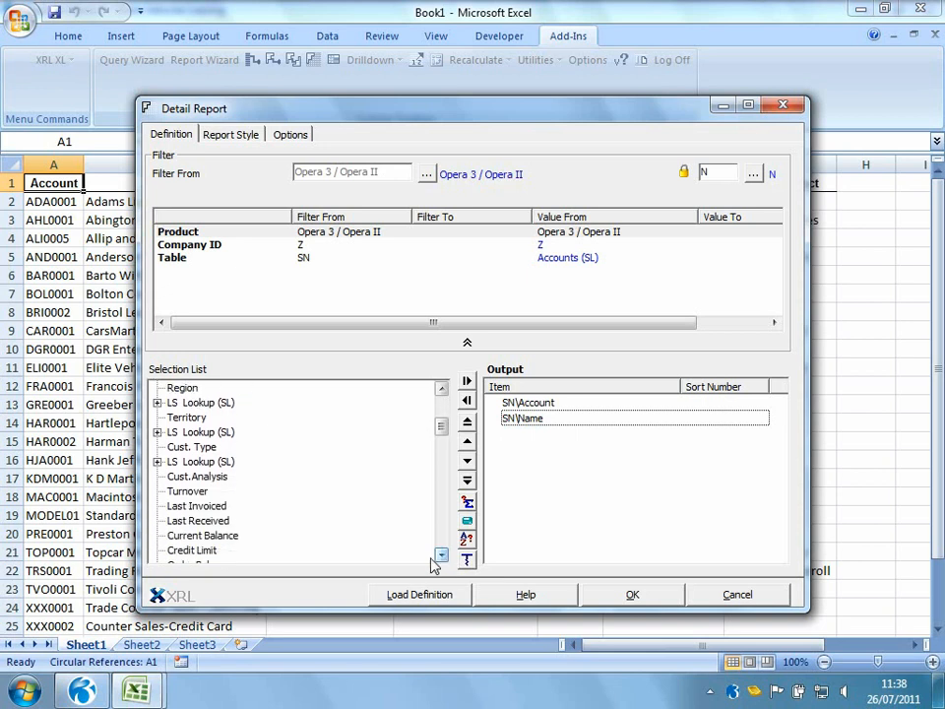
double_click(196, 494)
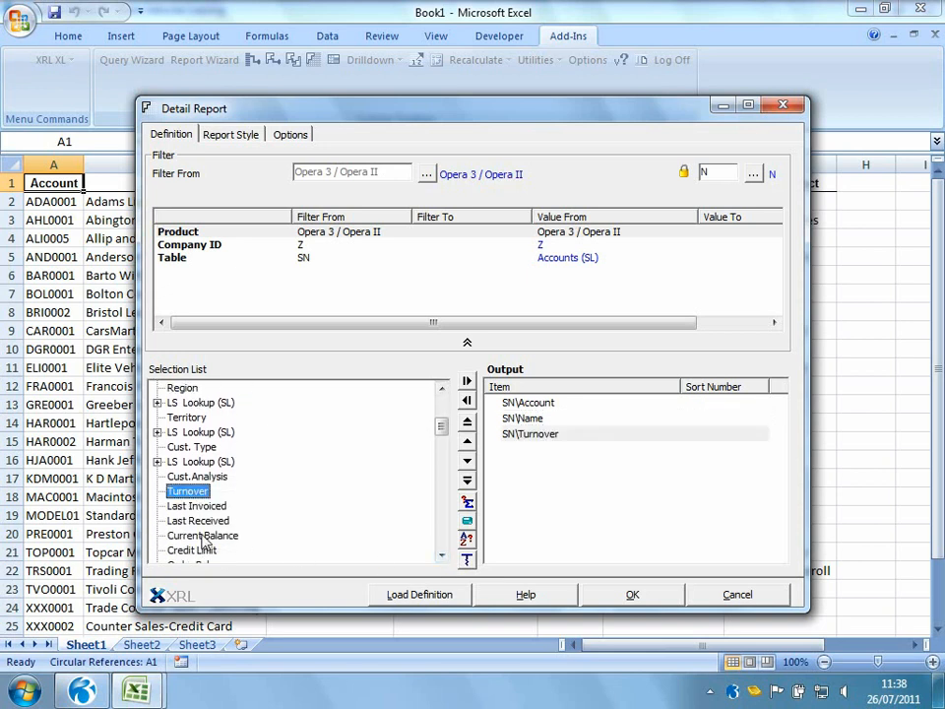
double_click(203, 536)
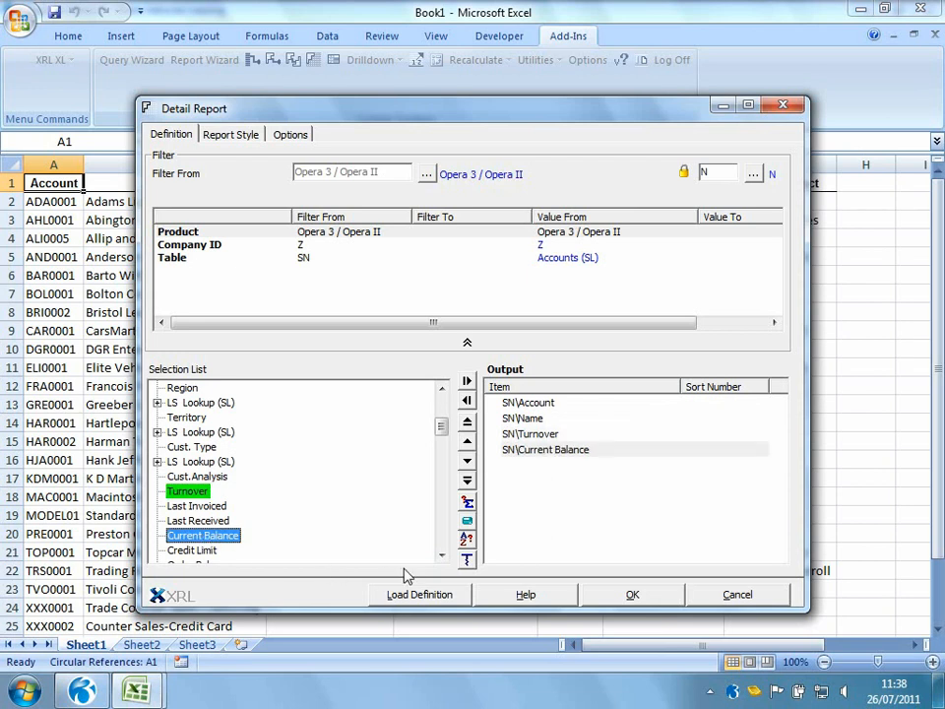
Sort the report descending by Turnover and limit it to the top 10 rows
left_click(466, 557)
left_click_drag(303, 389, 334, 293)
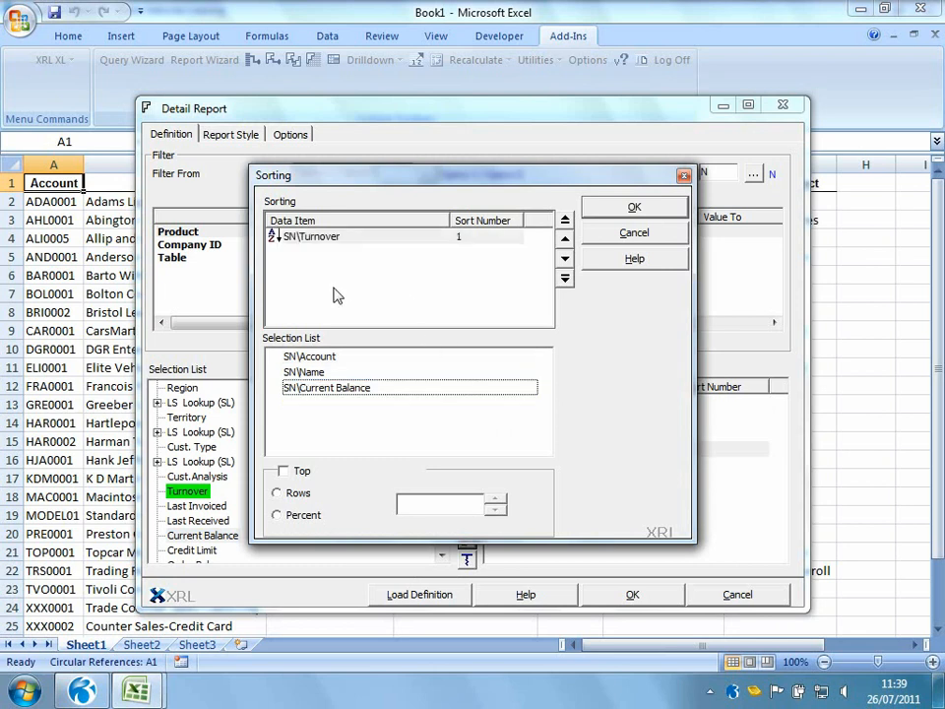
double_click(293, 244)
left_click(301, 472)
left_click(453, 504)
key("BackSpace")
key("BackSpace")
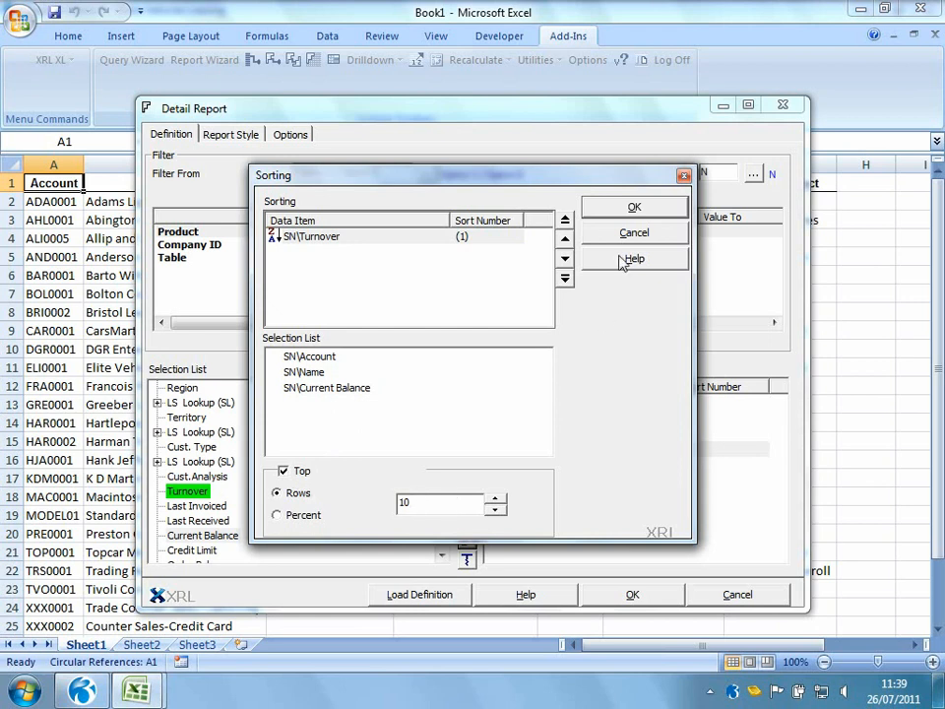
left_click(622, 209)
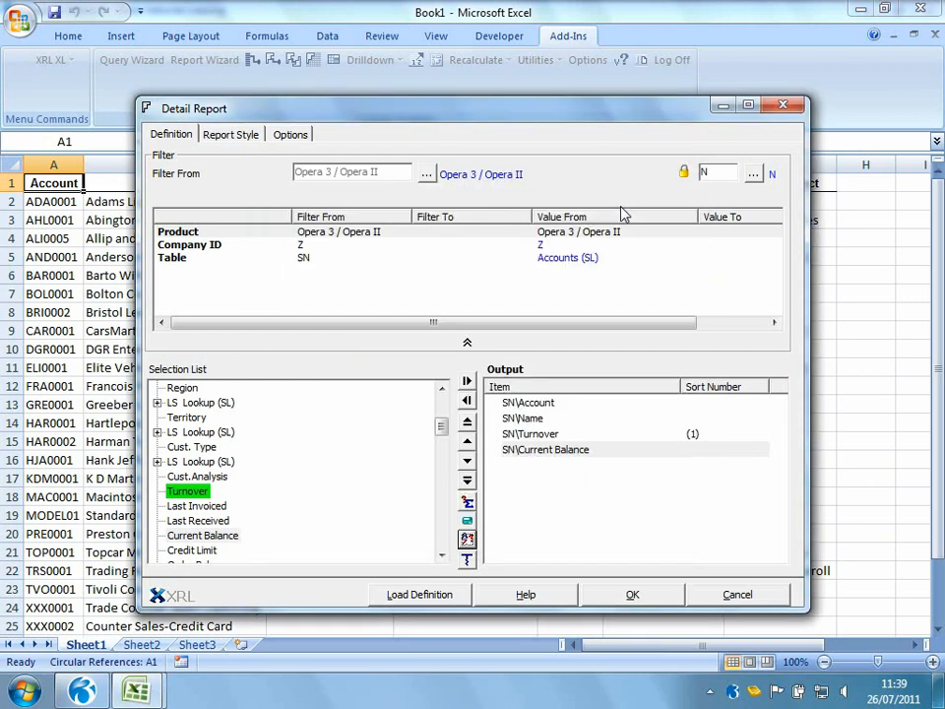
Apply the List 2 auto format style to the report
left_click(246, 134)
left_click(356, 213)
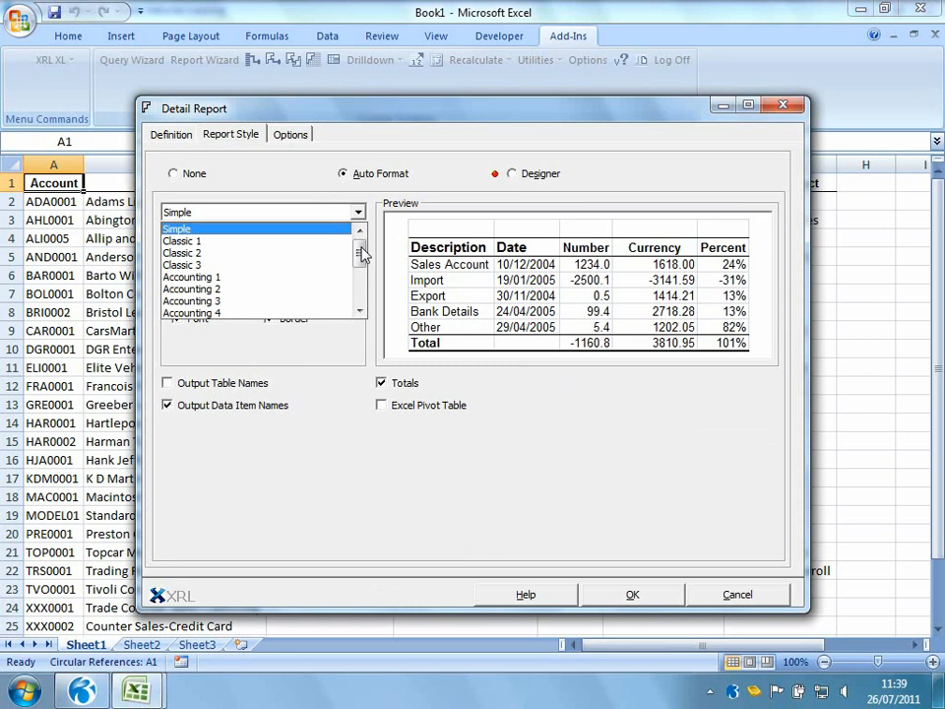
left_click_drag(363, 245, 361, 270)
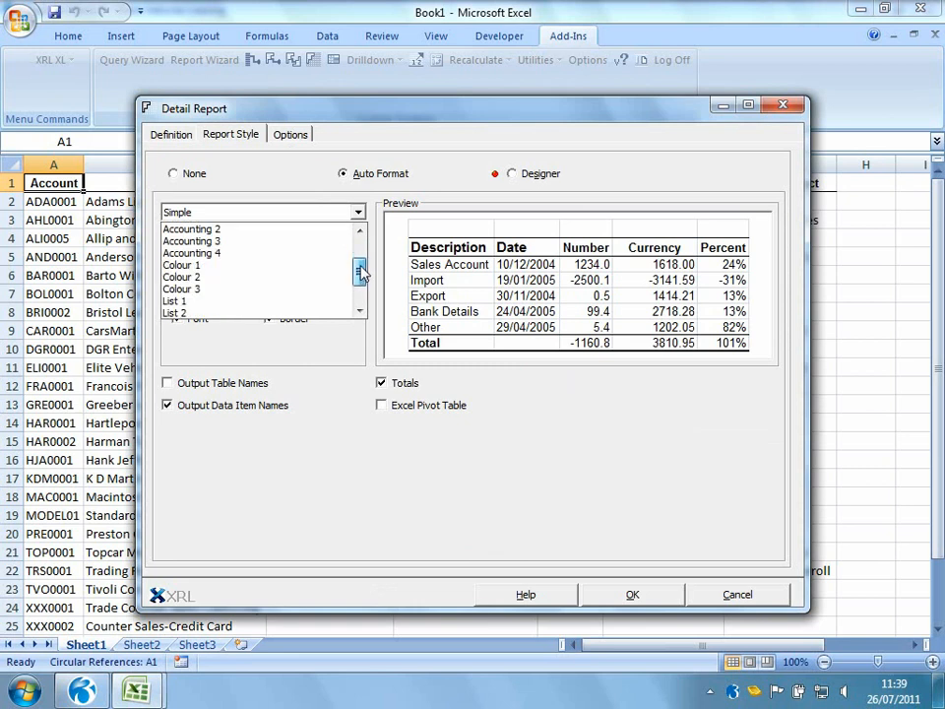
left_click(268, 312)
left_click(268, 317)
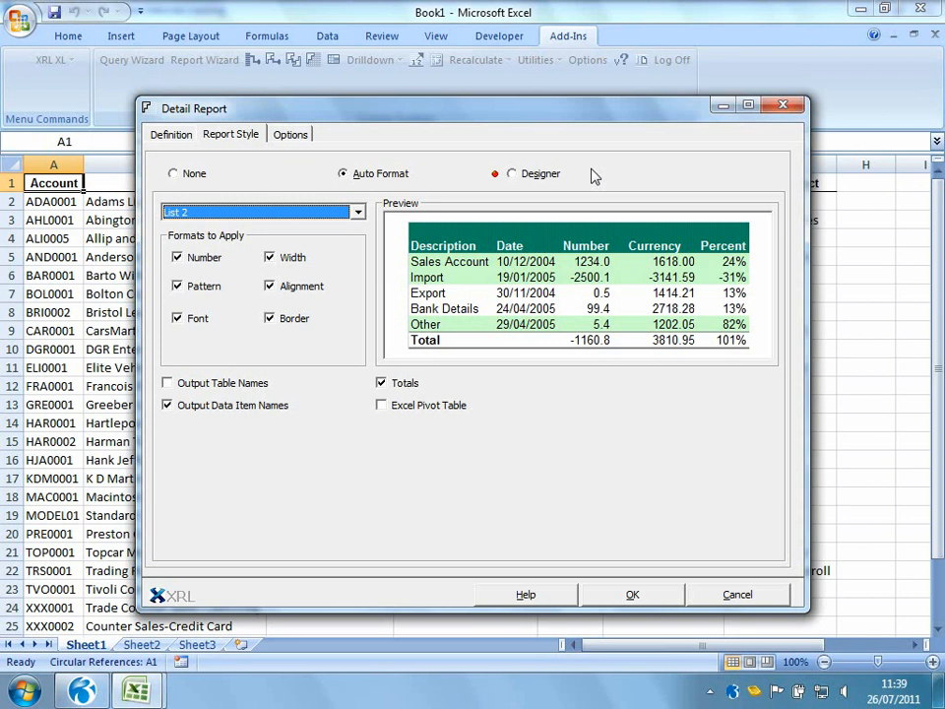
Confirm the report definition with the List 2 auto format applied
left_click(633, 595)
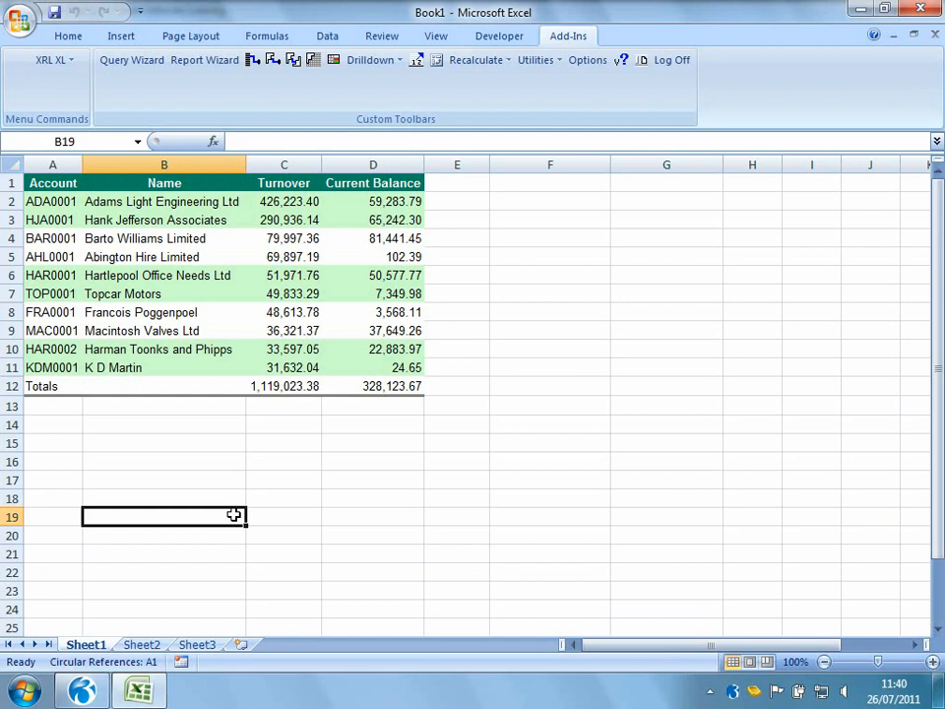
Reopen the report definition, clear the Turnover sort and top limit, and remove Turnover and Current Balance from the output
double_click(54, 183)
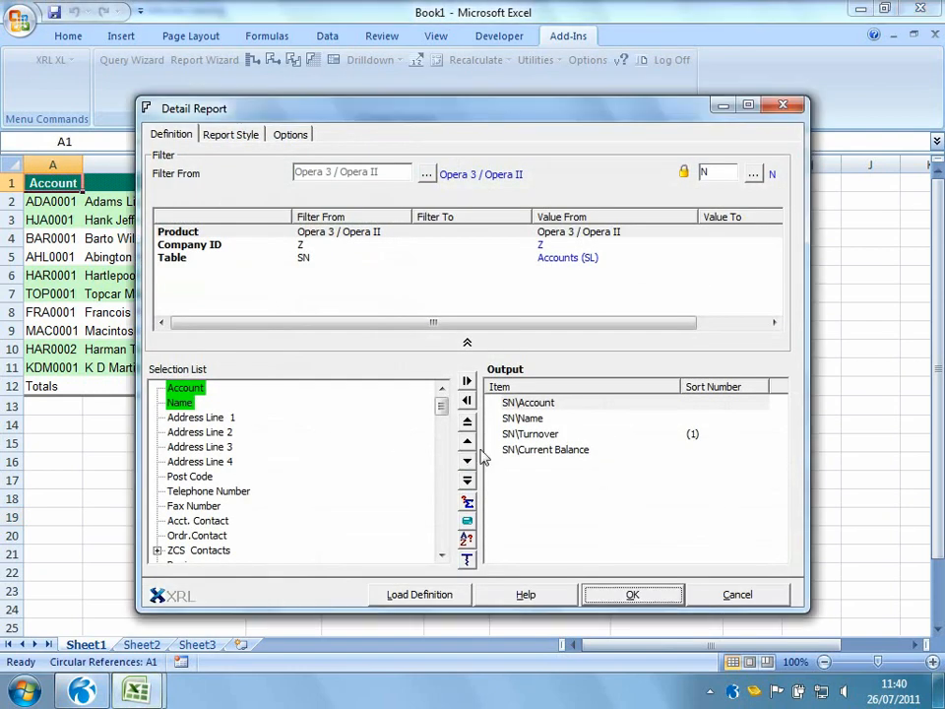
left_click(466, 540)
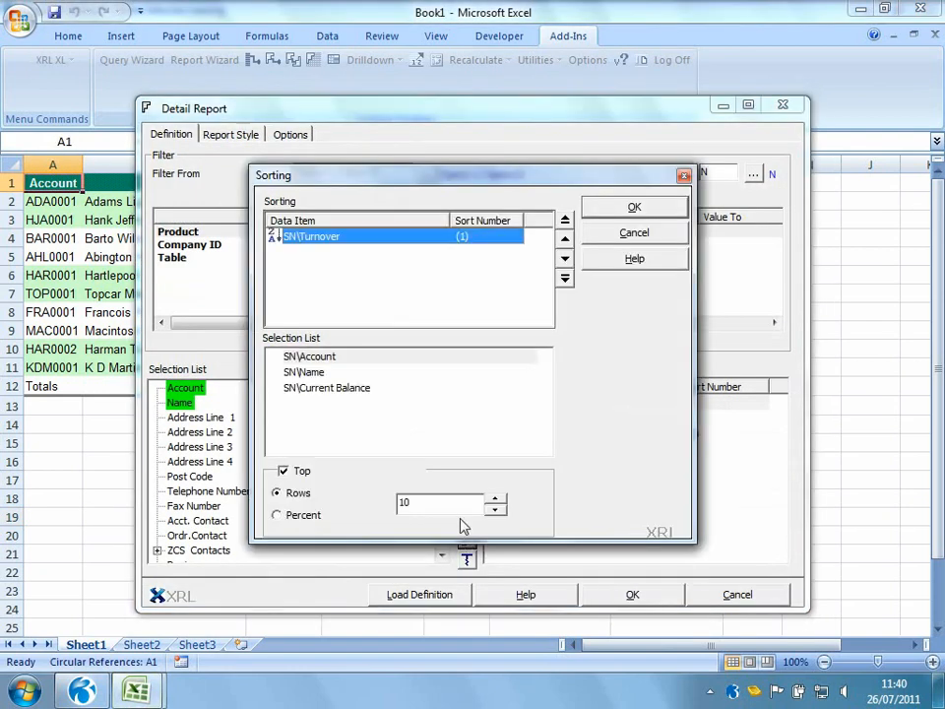
left_click(285, 470)
left_click_drag(334, 236, 627, 236)
left_click(627, 237)
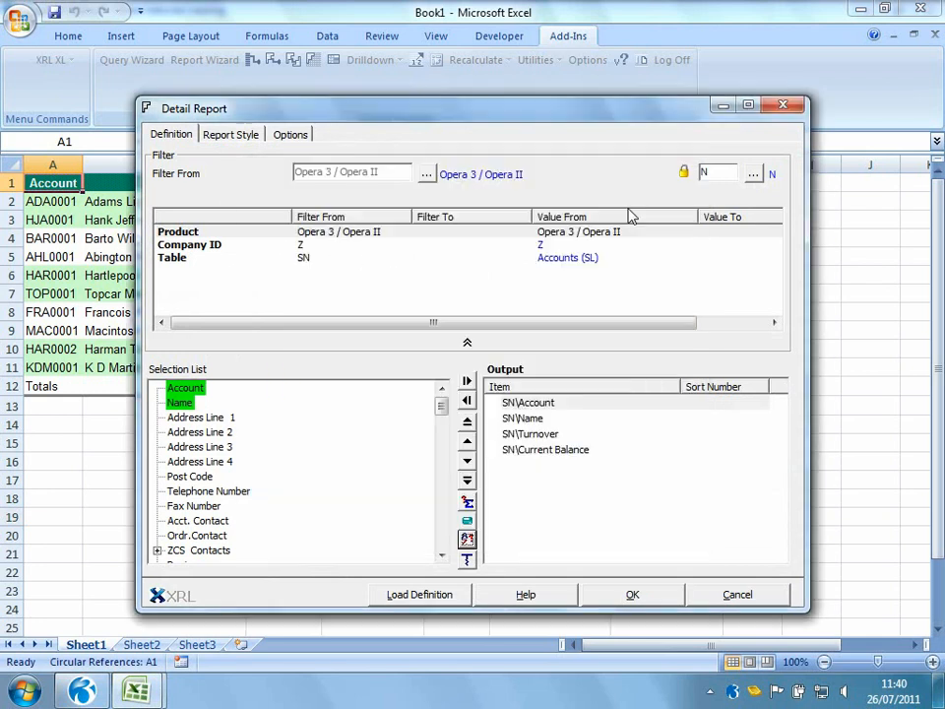
left_click_drag(544, 450, 367, 460)
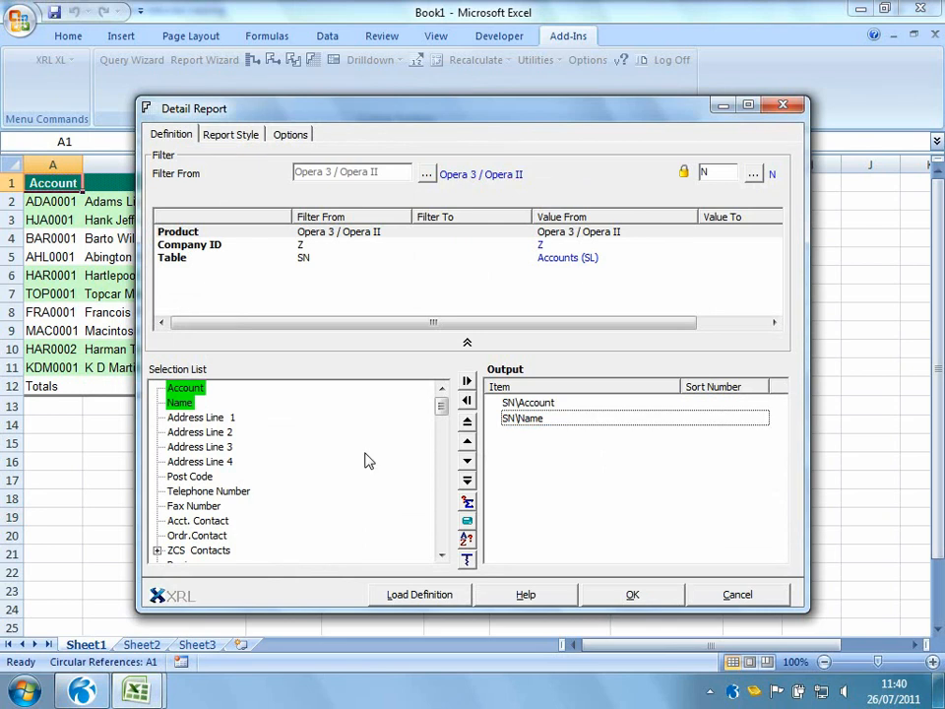
Save the report definition internally as CUSTOMER ACCOUNT CODES and run the report
left_click(298, 137)
left_click_drag(423, 263, 286, 264)
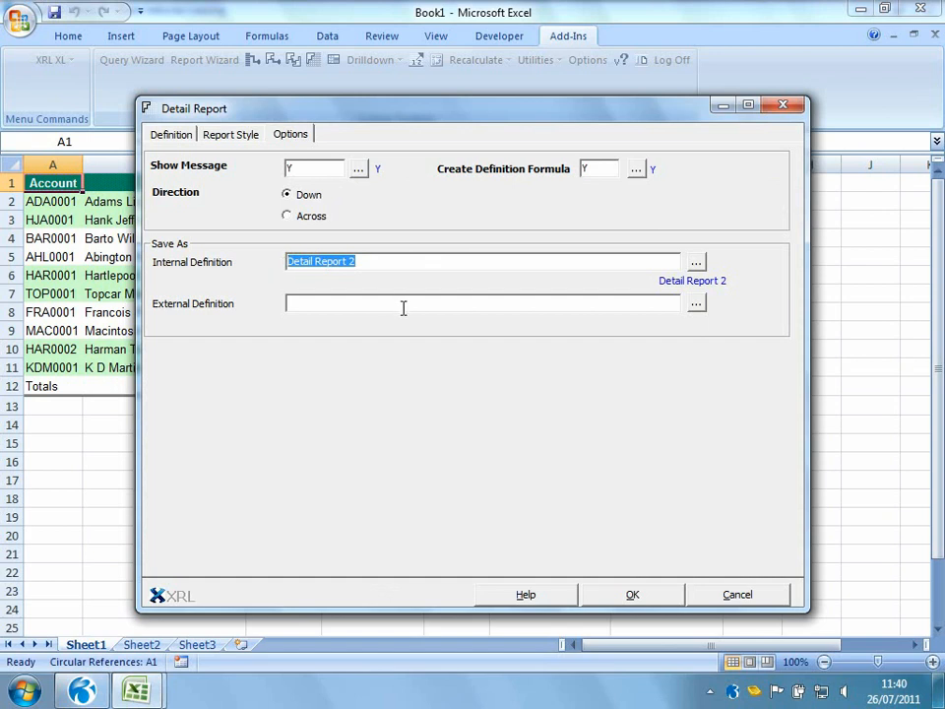
type("CUS")
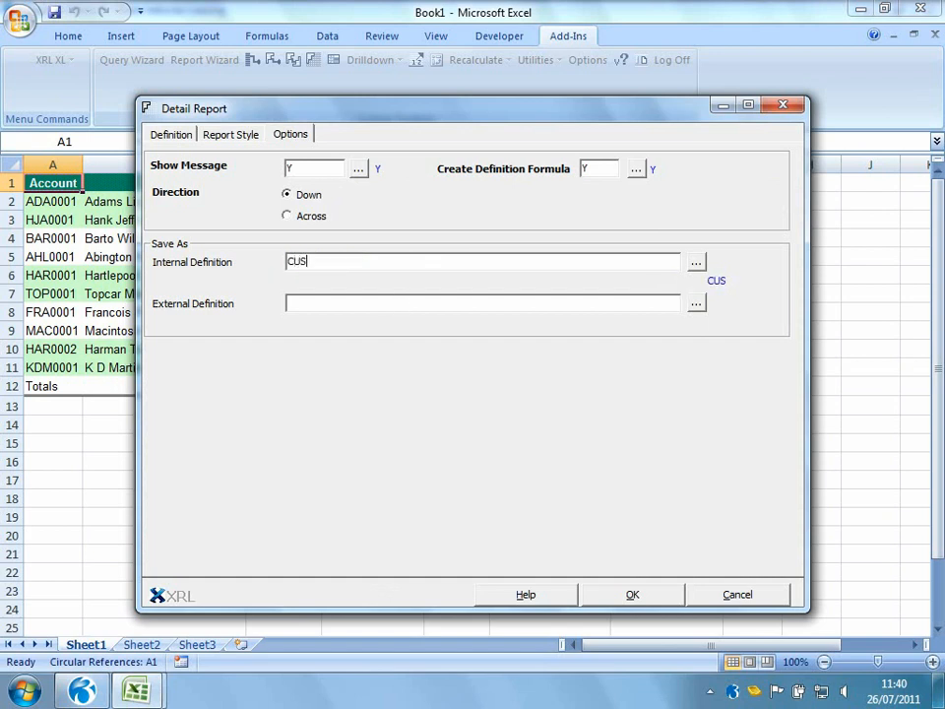
type("TOMER ACCOU")
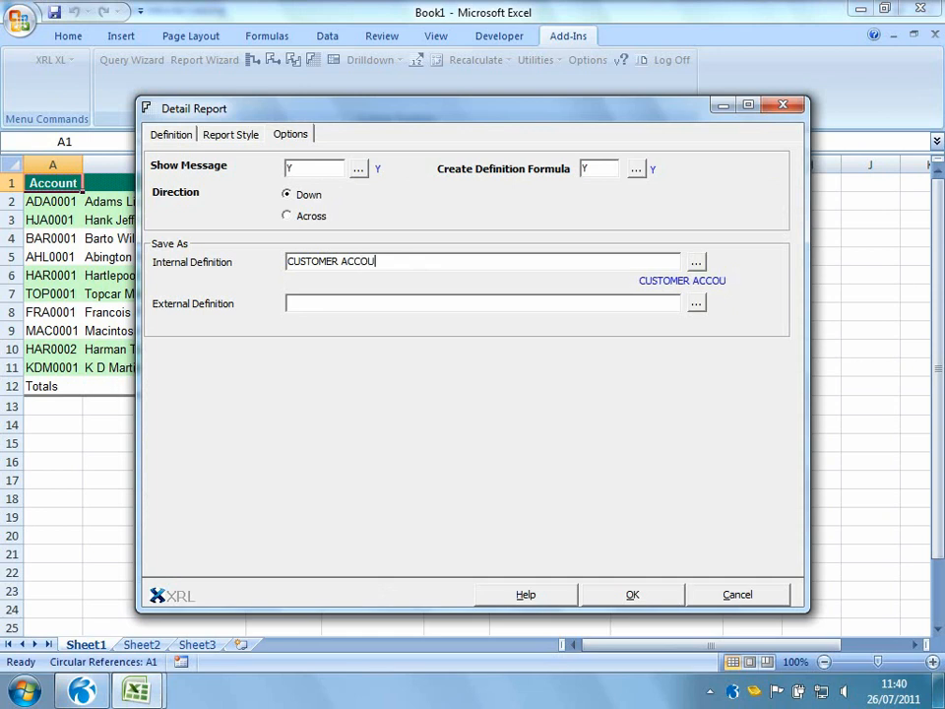
type("NT CODES")
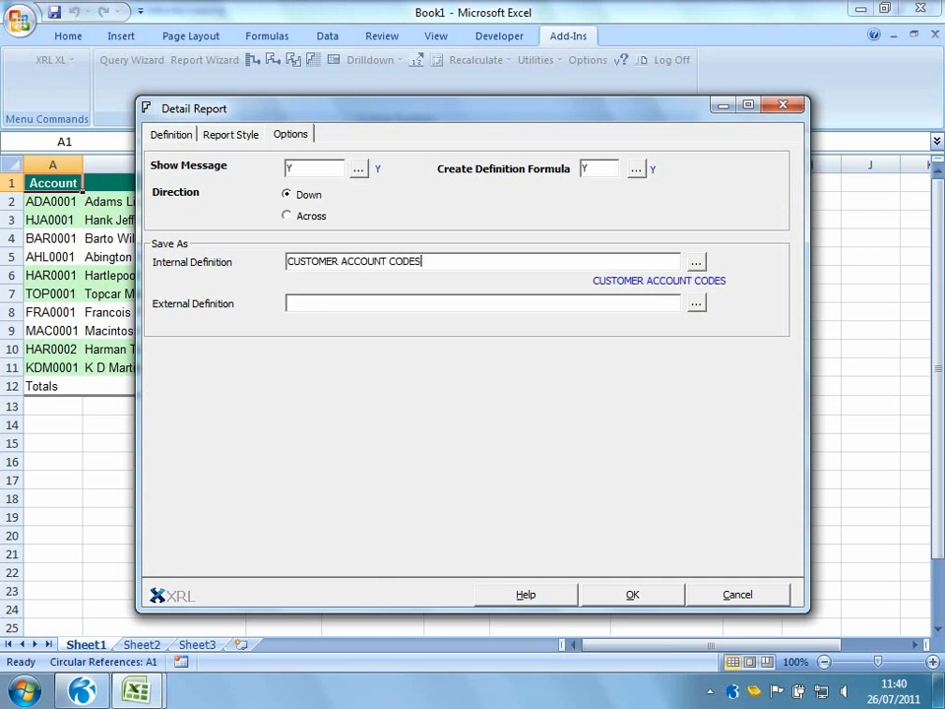
left_click(622, 590)
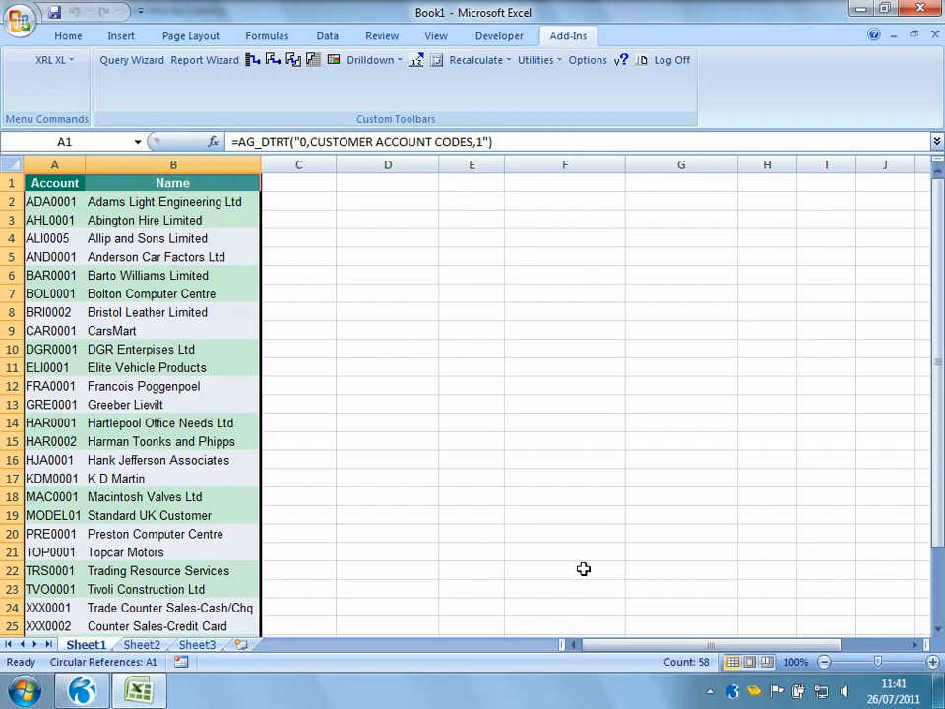
Switch to Sheet2 and enter the account code ADA0001 in cell C3
left_click(367, 474)
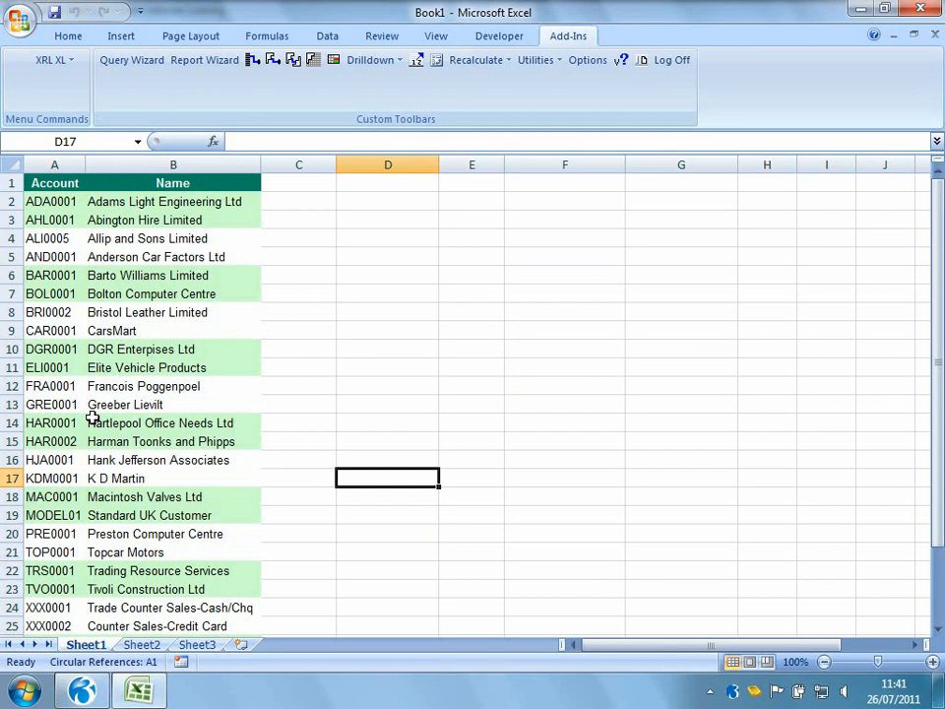
left_click(142, 646)
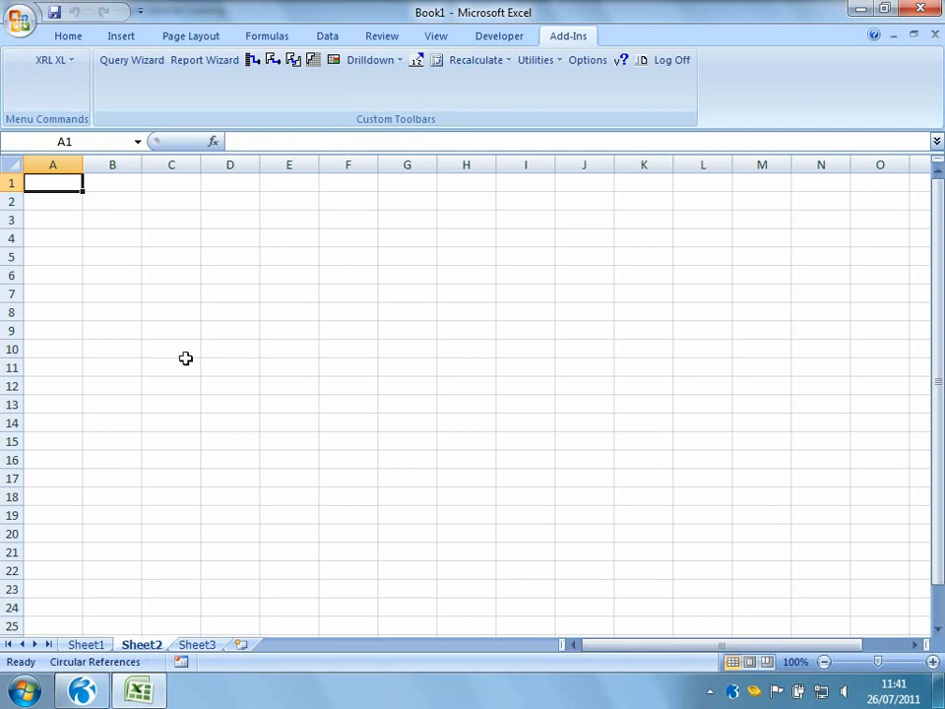
left_click(175, 222)
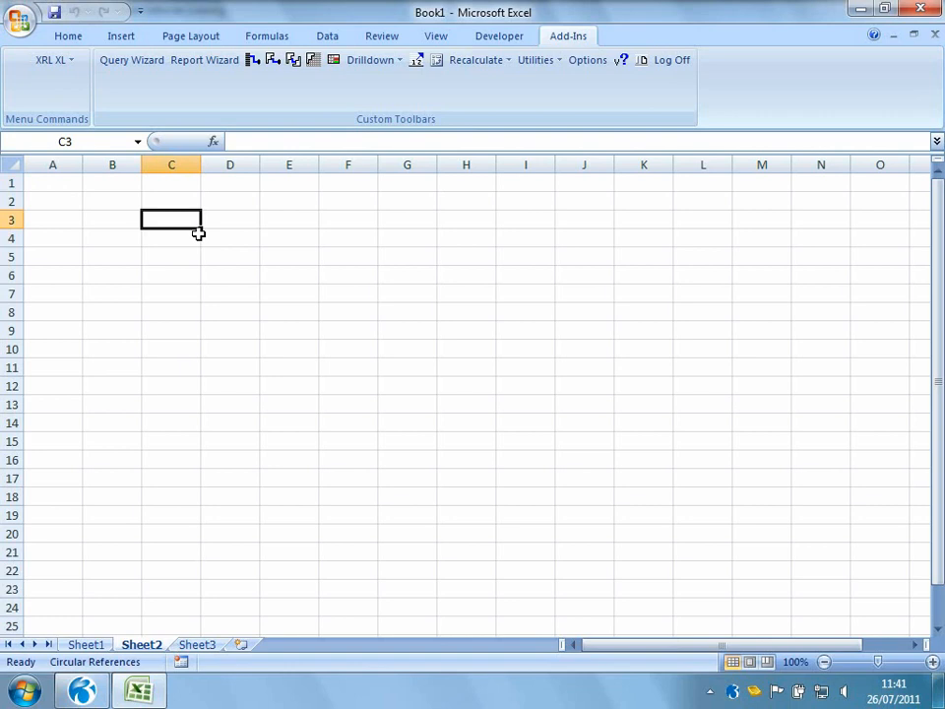
type("ADA0001")
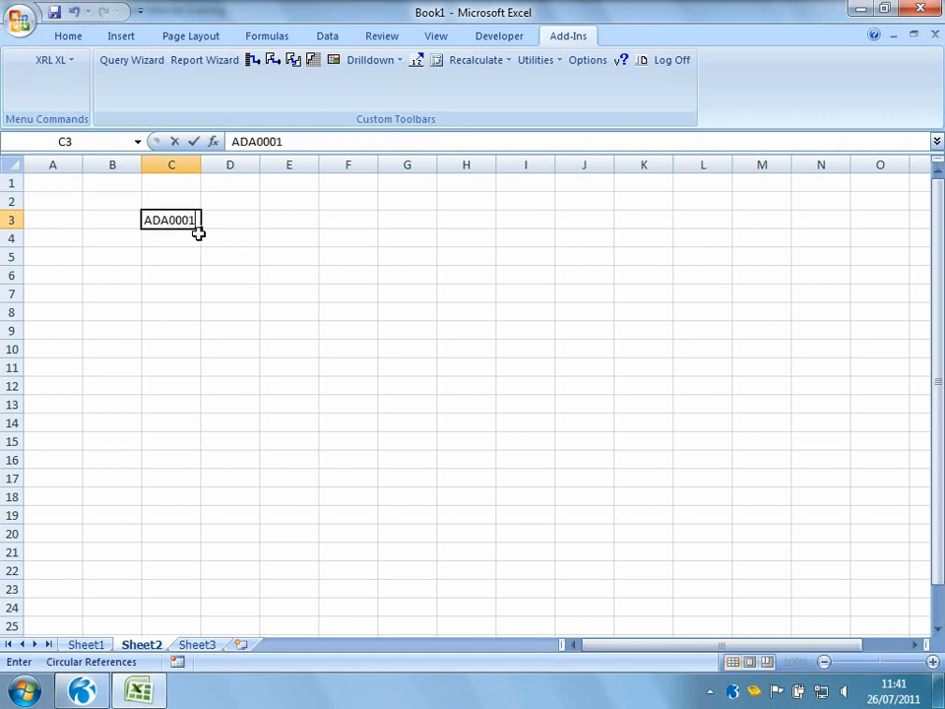
key("Return")
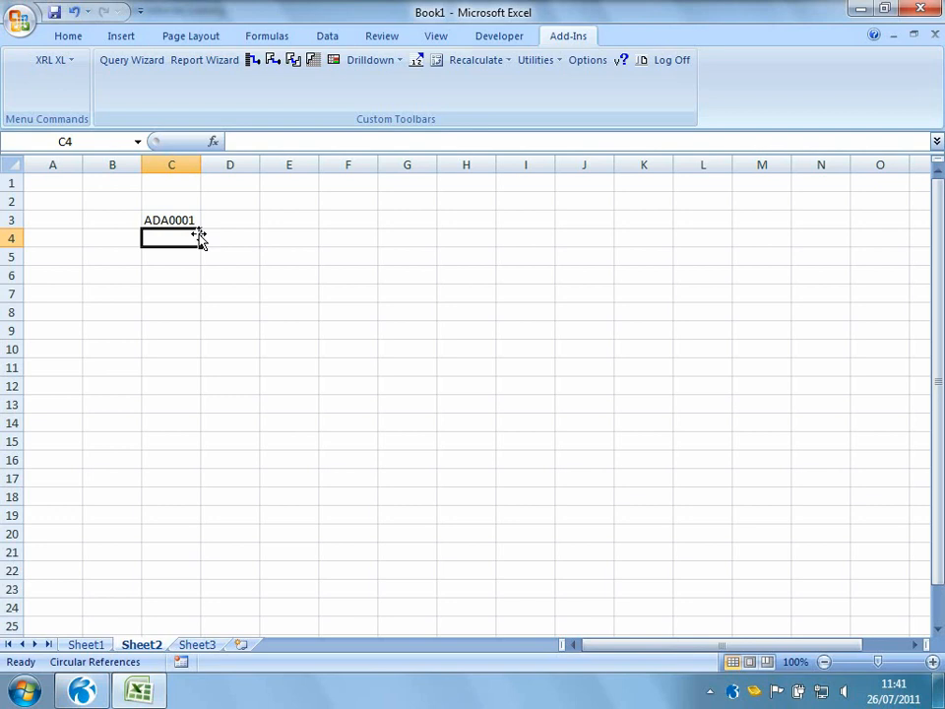
left_click_drag(179, 262, 181, 378)
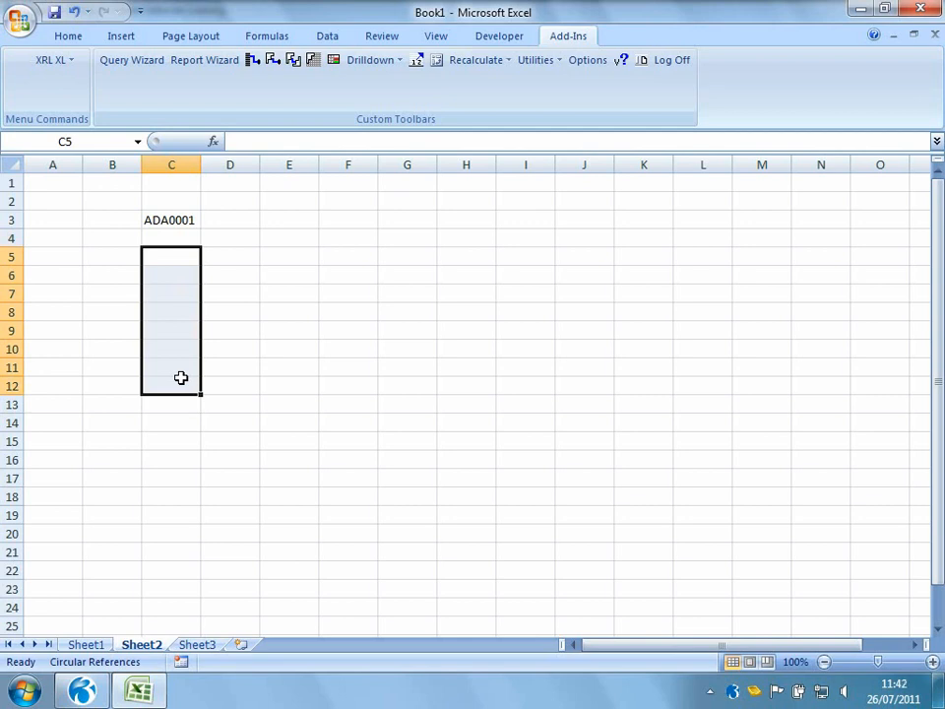
left_click_drag(360, 185, 802, 401)
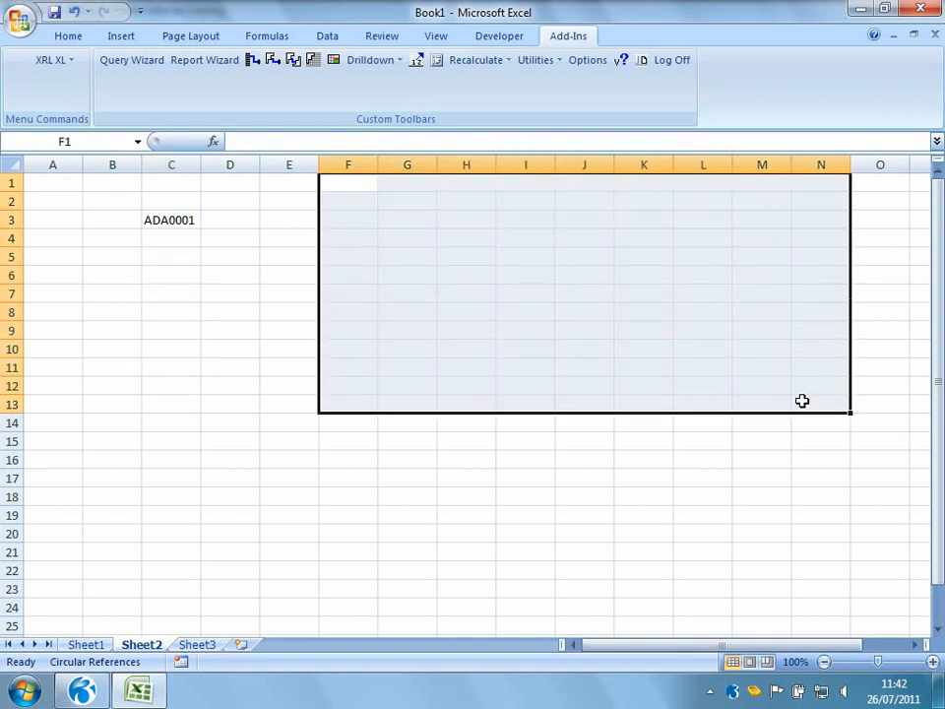
left_click(184, 254)
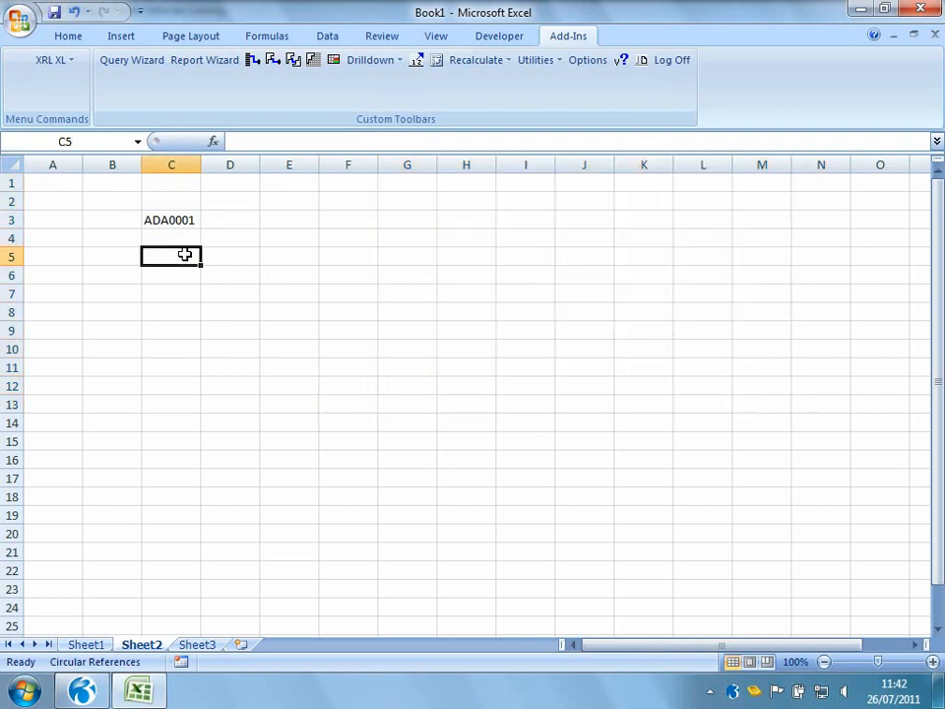
Start a Reference Link and set its table to SN Accounts (SL) from the Sales group
left_click(65, 61)
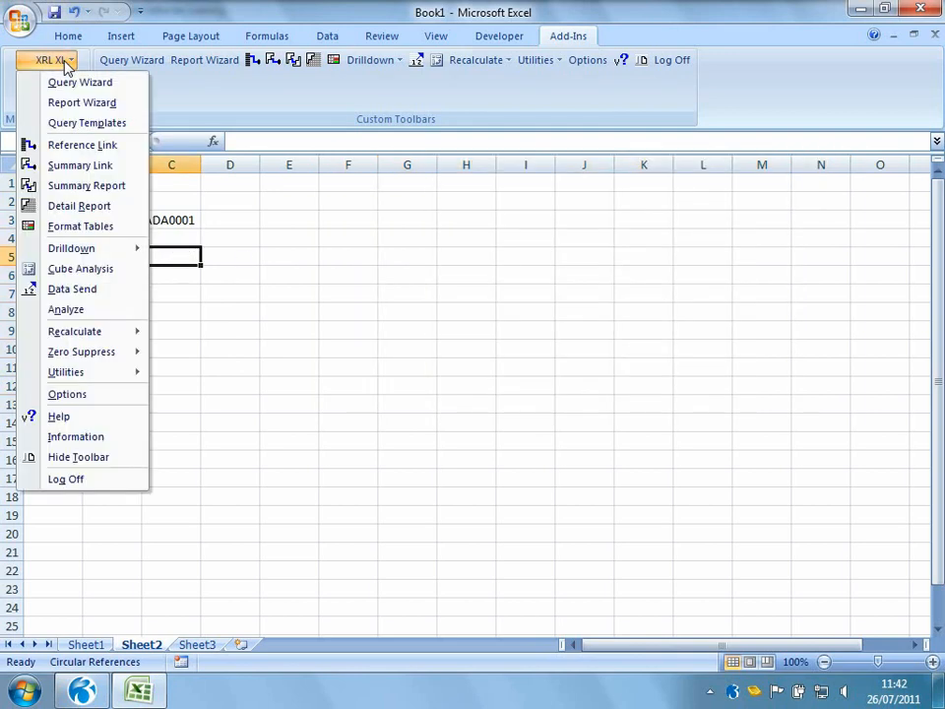
left_click(63, 145)
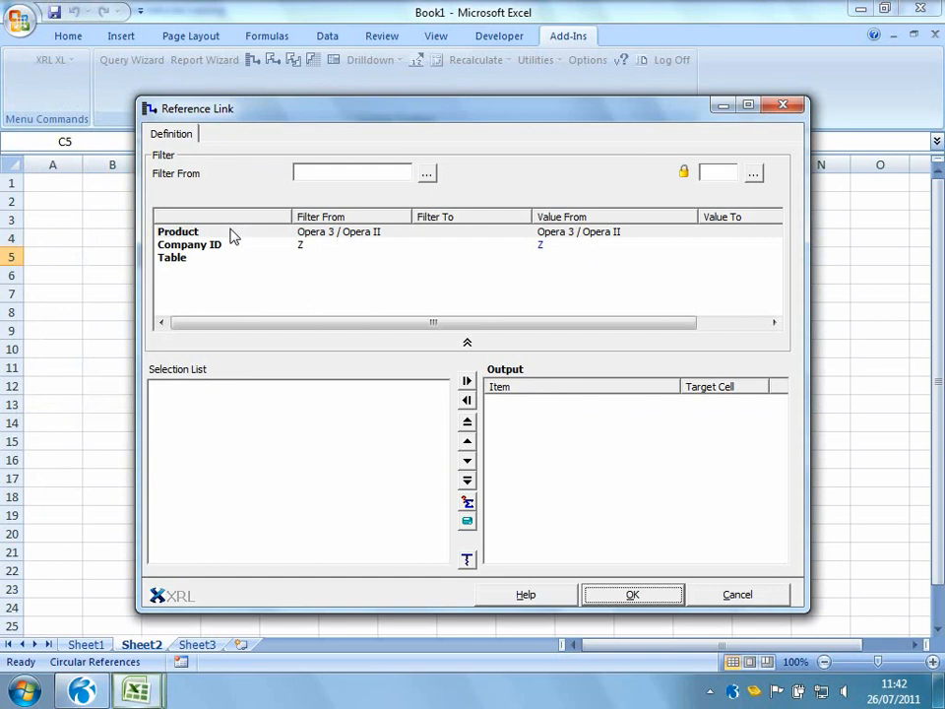
left_click(177, 262)
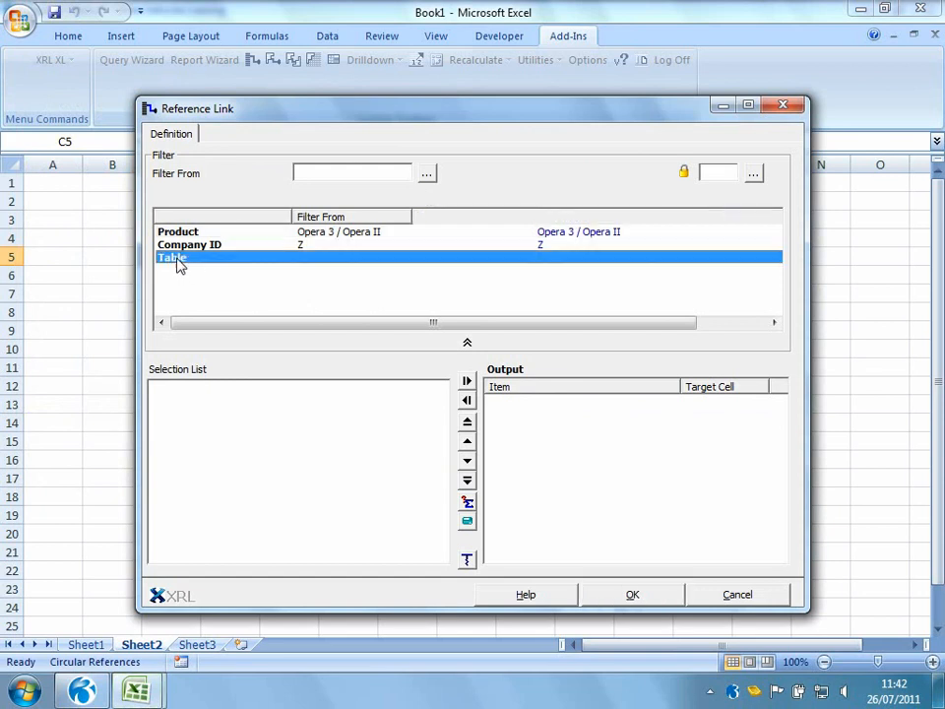
double_click(177, 262)
left_click(198, 219)
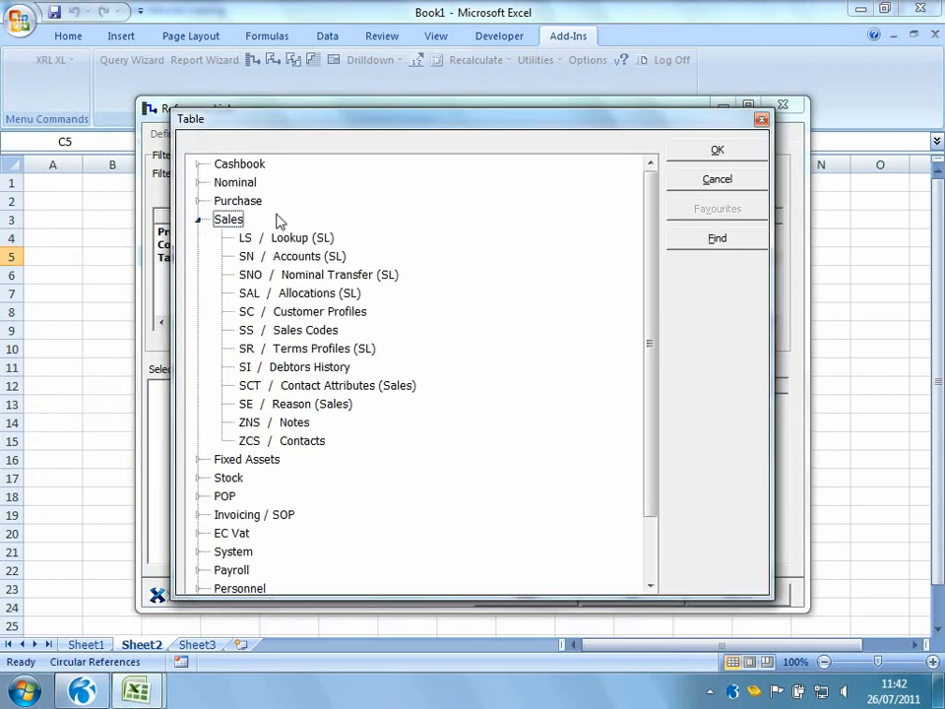
double_click(258, 256)
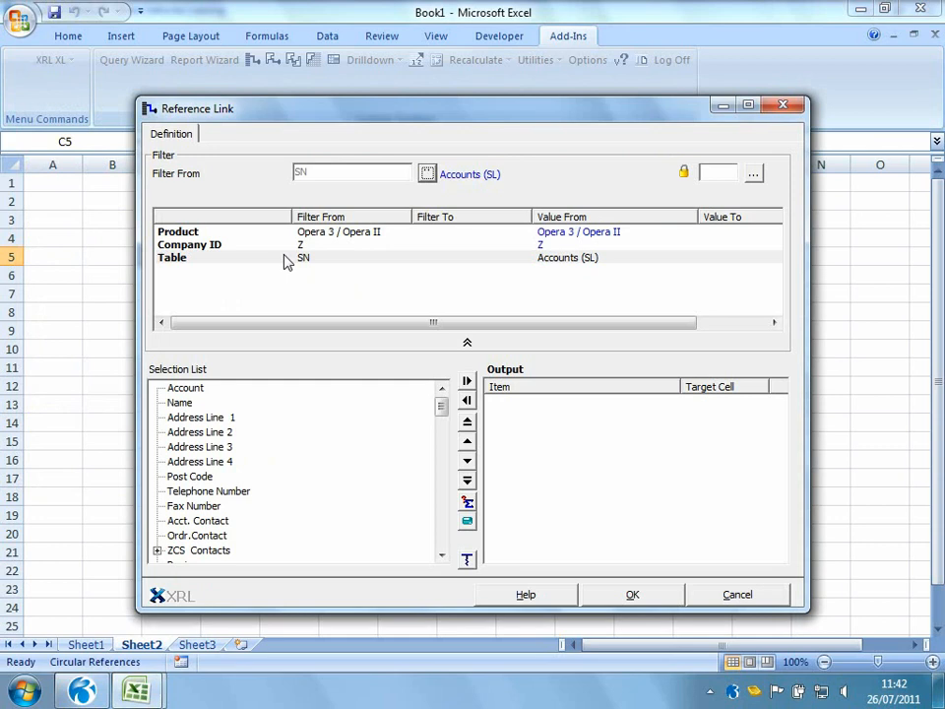
Add Name, Address Line 1, 2 and 3, Post Code, Telephone Number and Acct. Contact to the output
double_click(181, 404)
left_click(208, 420)
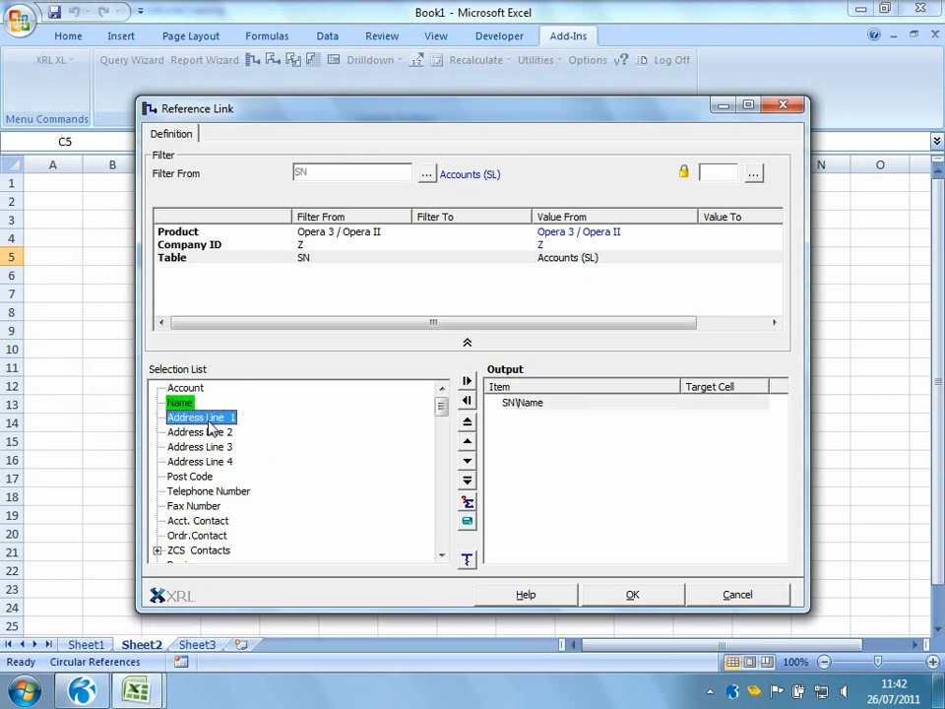
double_click(208, 419)
left_click(210, 432)
double_click(211, 432)
left_click(215, 447)
double_click(214, 447)
left_click(200, 477)
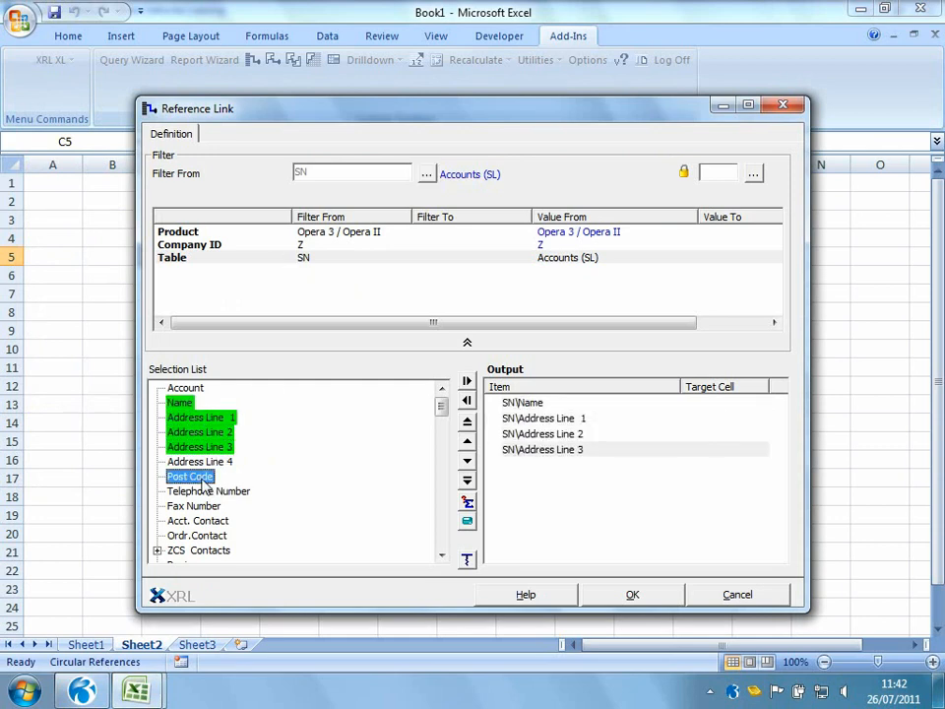
double_click(202, 478)
double_click(222, 491)
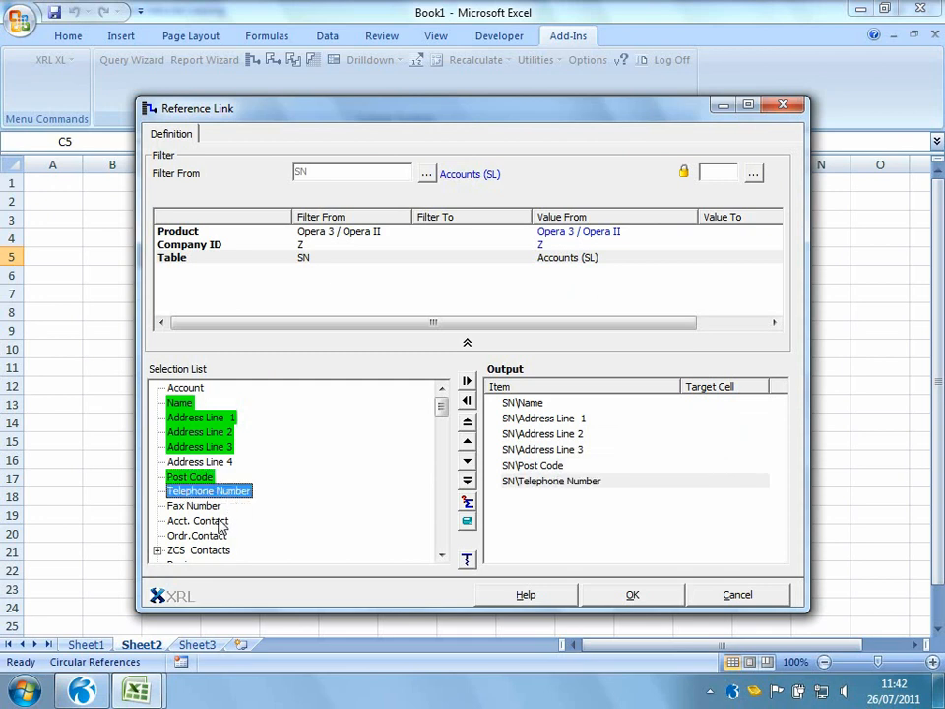
double_click(221, 522)
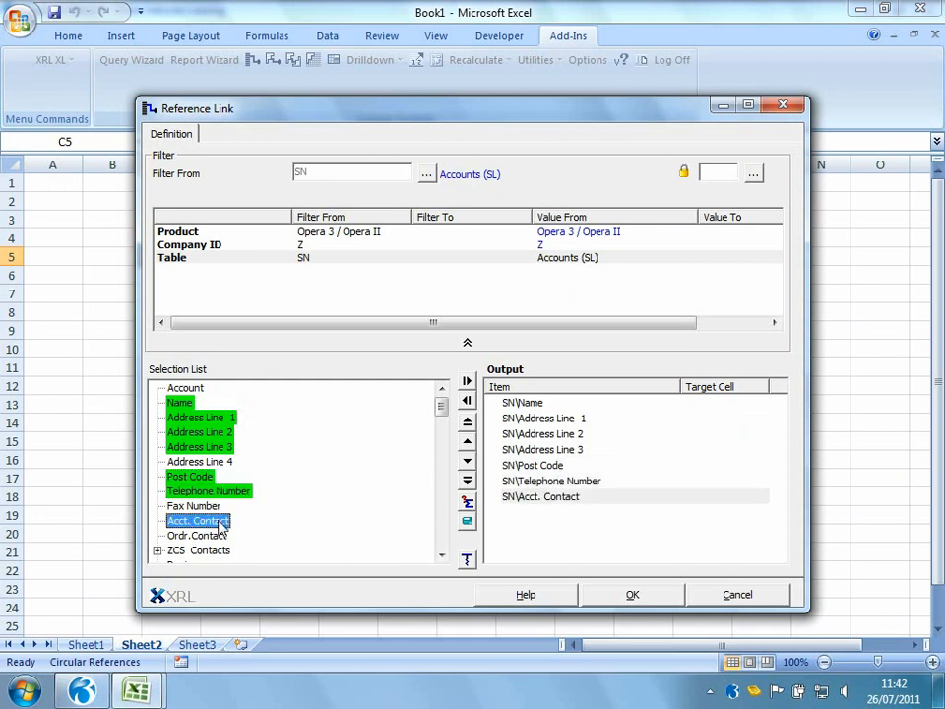
Filter the reference link by Account, taking its value from cell C3
left_click_drag(469, 110, 596, 98)
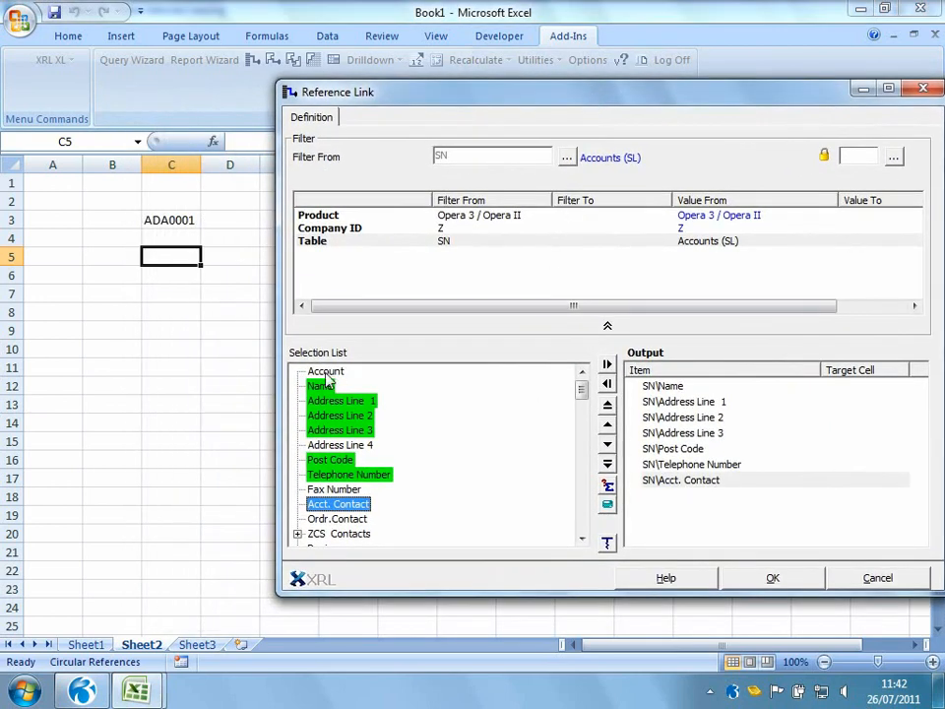
left_click_drag(326, 372, 320, 265)
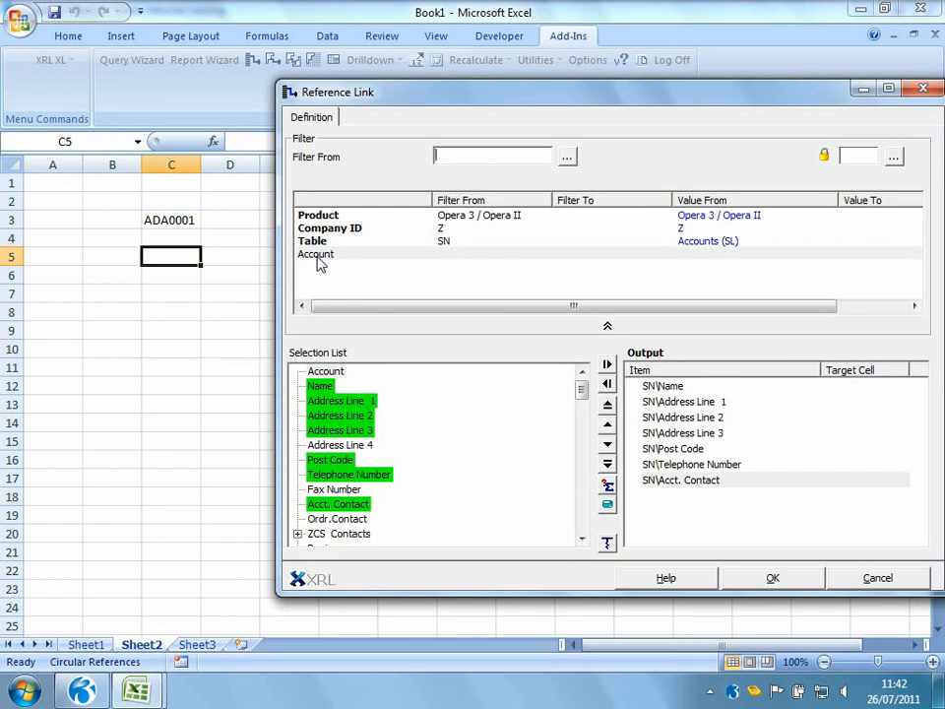
left_click(181, 224)
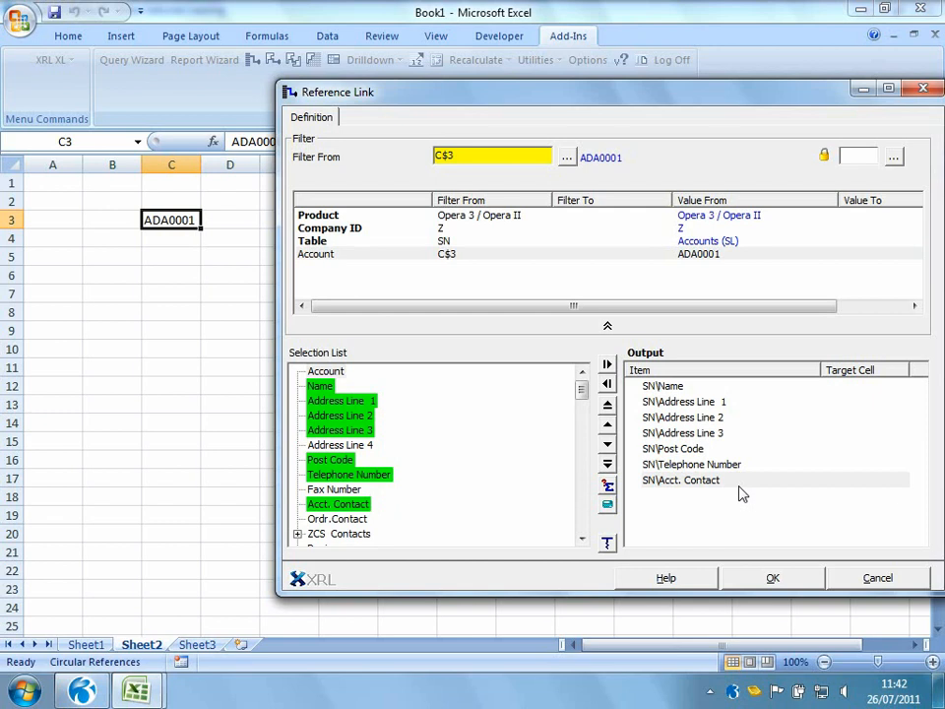
Set the target cells for Name, Address Line 1, 2 and 3 to C5, C6, C7 and C8
left_click(670, 387)
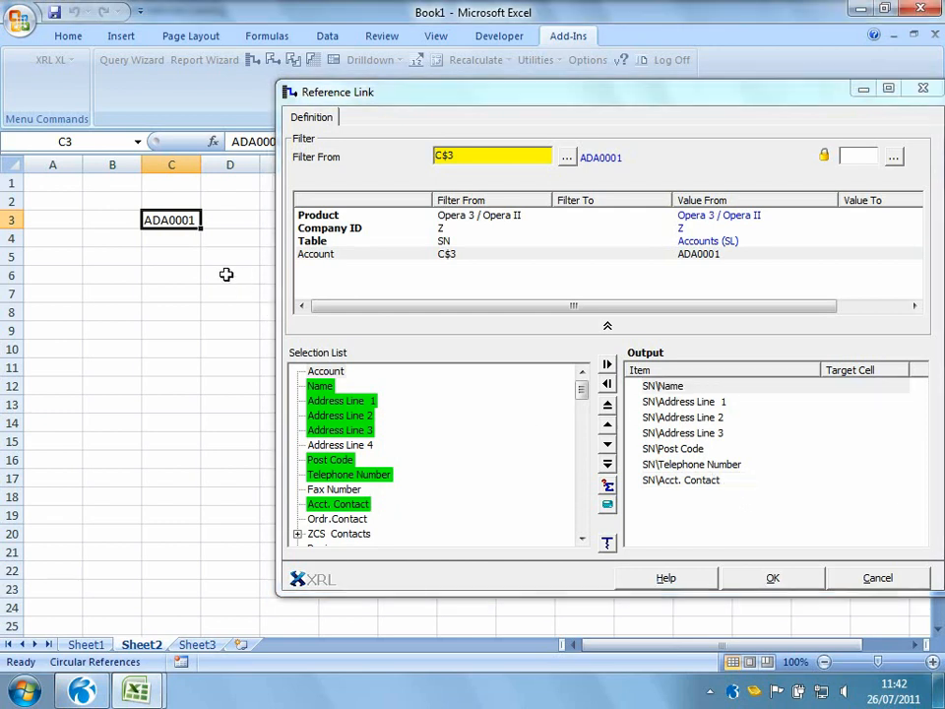
left_click(182, 258)
left_click(652, 402)
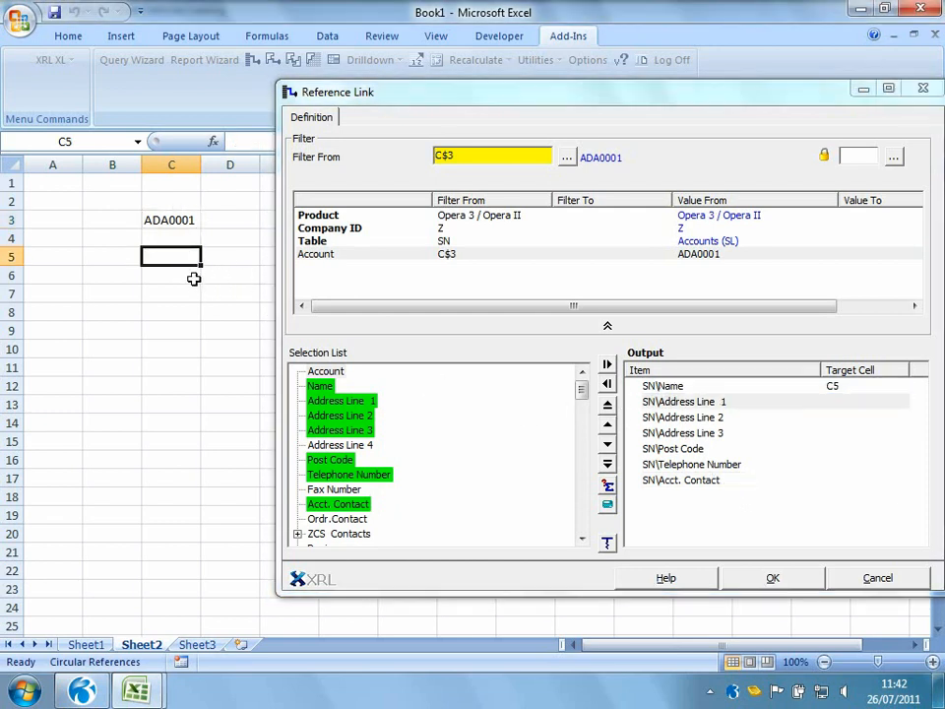
left_click(194, 279)
left_click(649, 417)
left_click(183, 295)
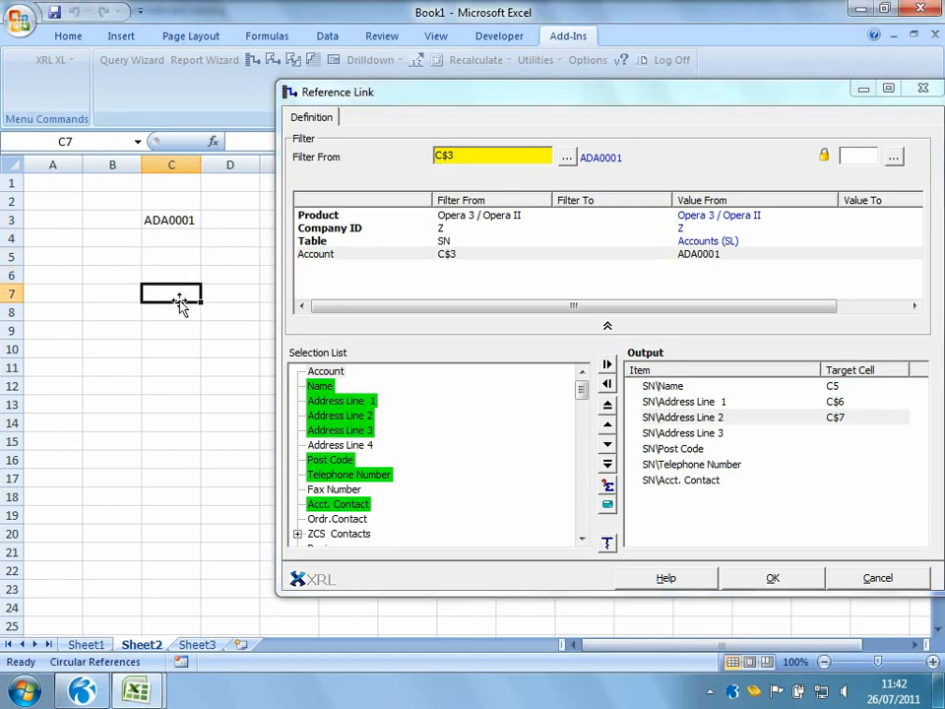
left_click(667, 434)
left_click(197, 313)
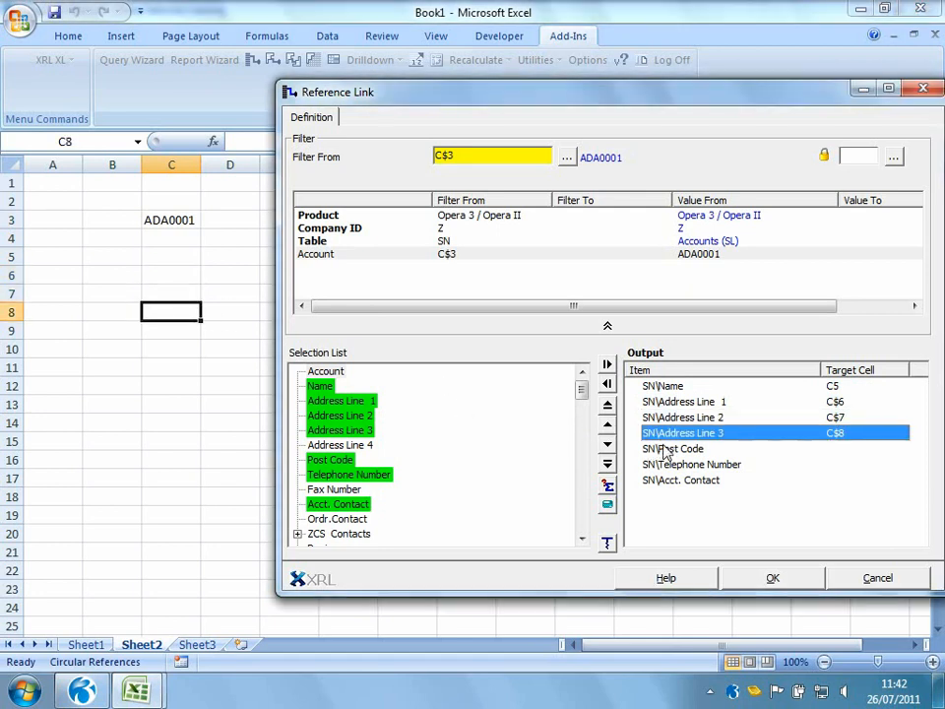
Set the target cells for Post Code, Telephone Number and Acct. Contact to C9, C11 and C12, and finish the reference link
left_click(660, 449)
left_click(190, 329)
left_click(679, 464)
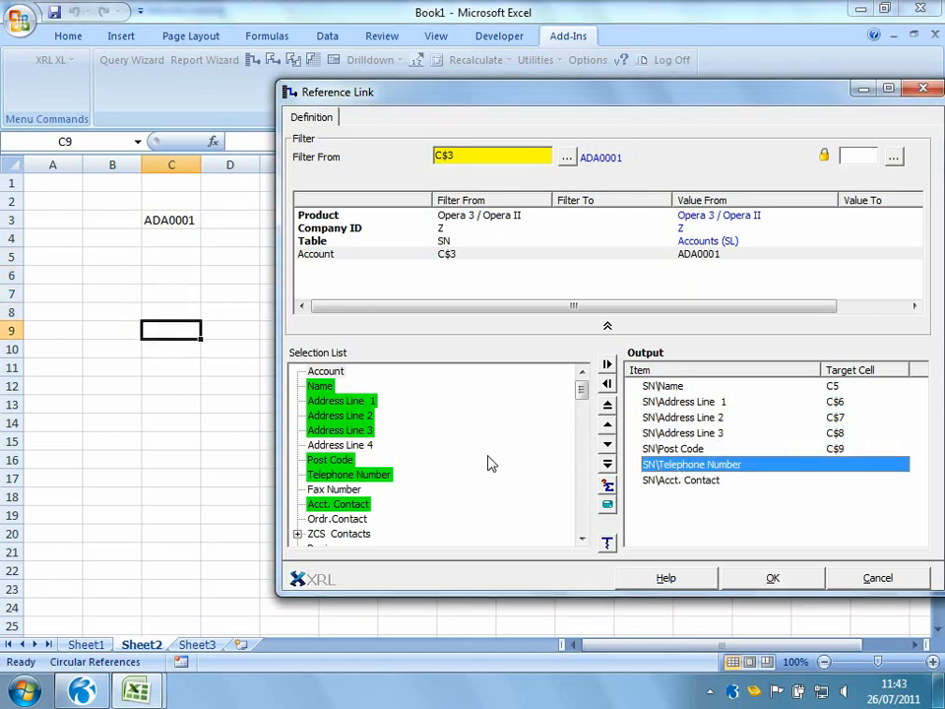
left_click(185, 368)
left_click(679, 479)
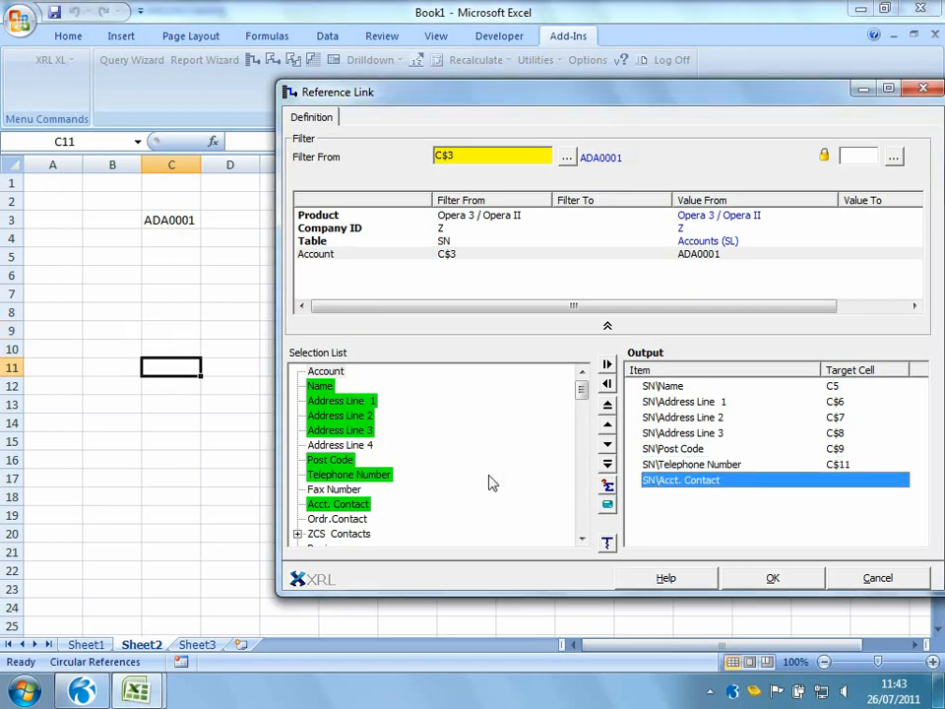
left_click(191, 386)
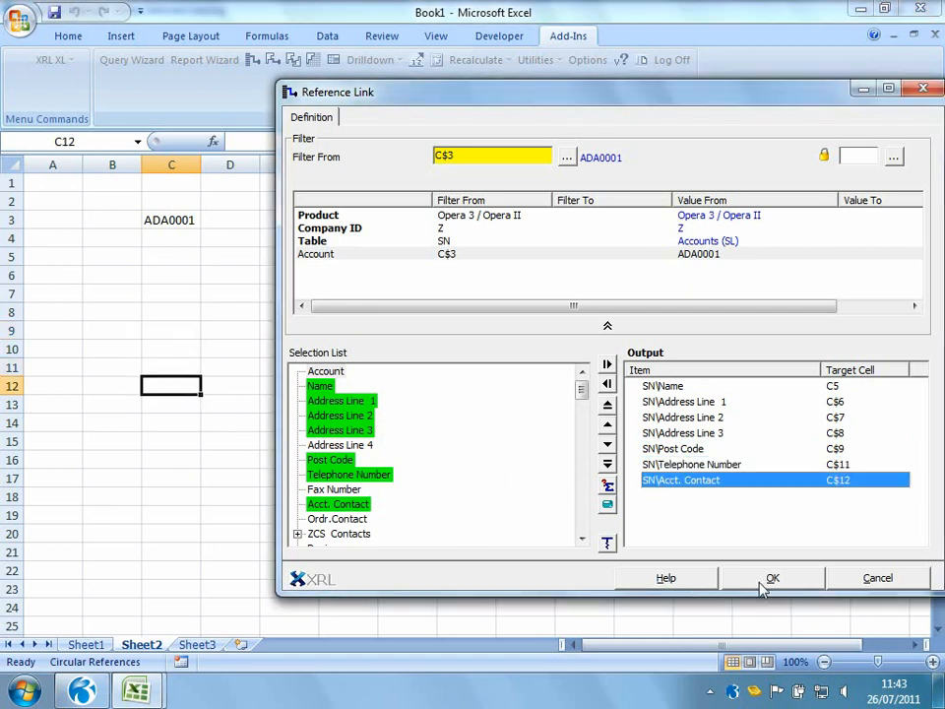
left_click(764, 584)
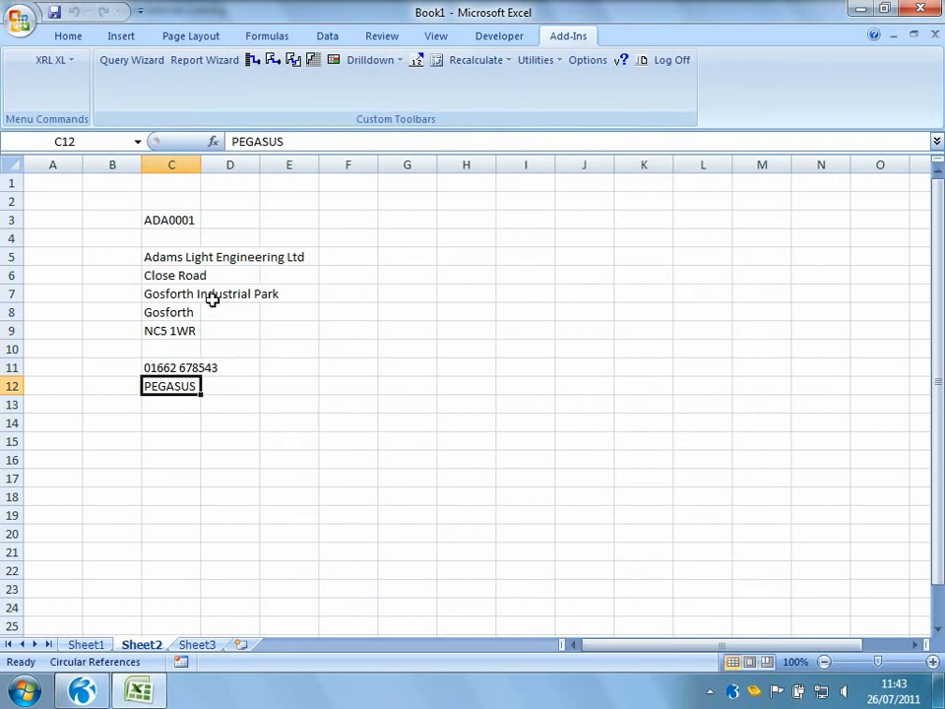
Change the account code in C3 to BRI0002 and recalculate the worksheet
left_click(173, 219)
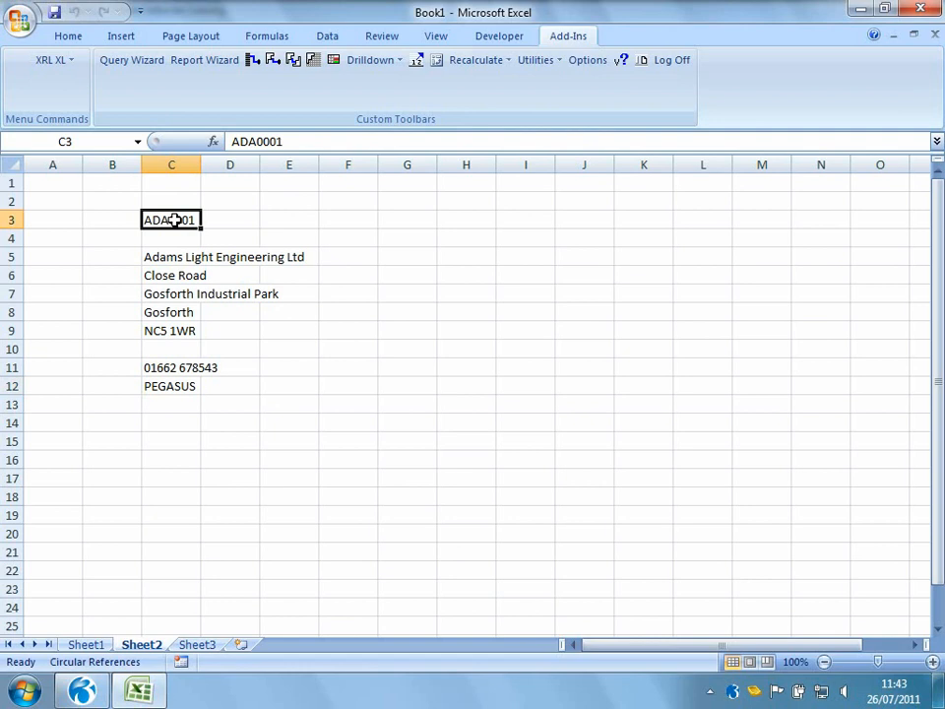
type("BRI0002")
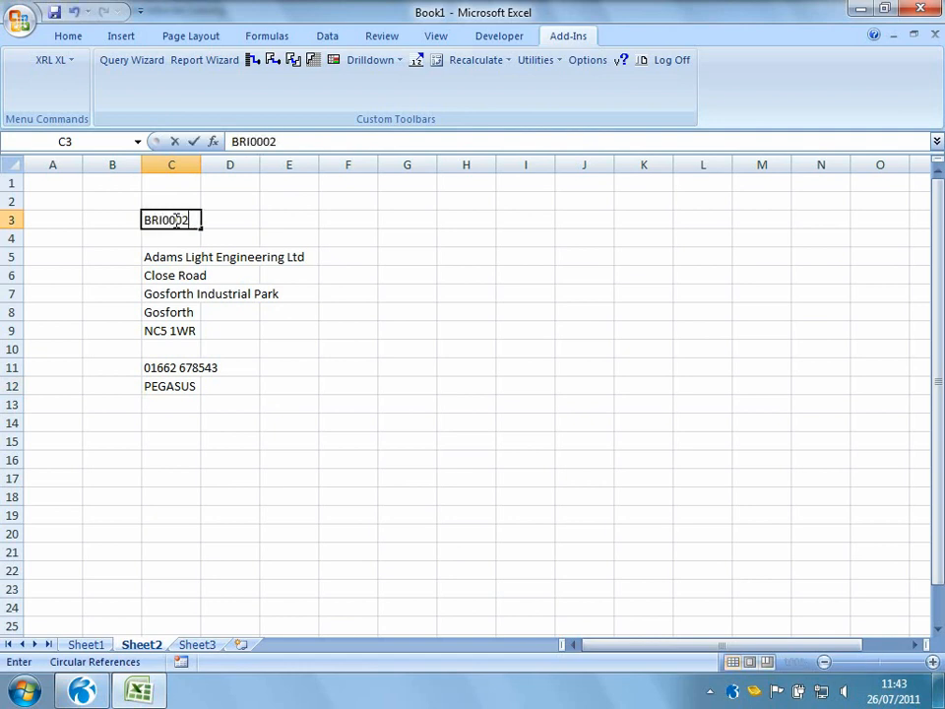
key("Return")
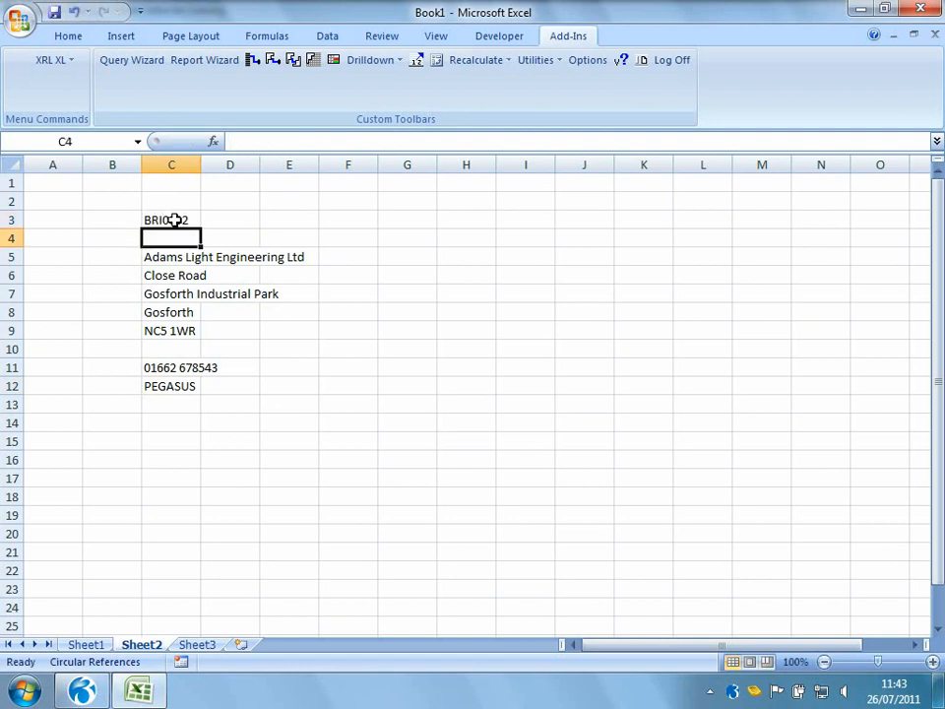
right_click(219, 272)
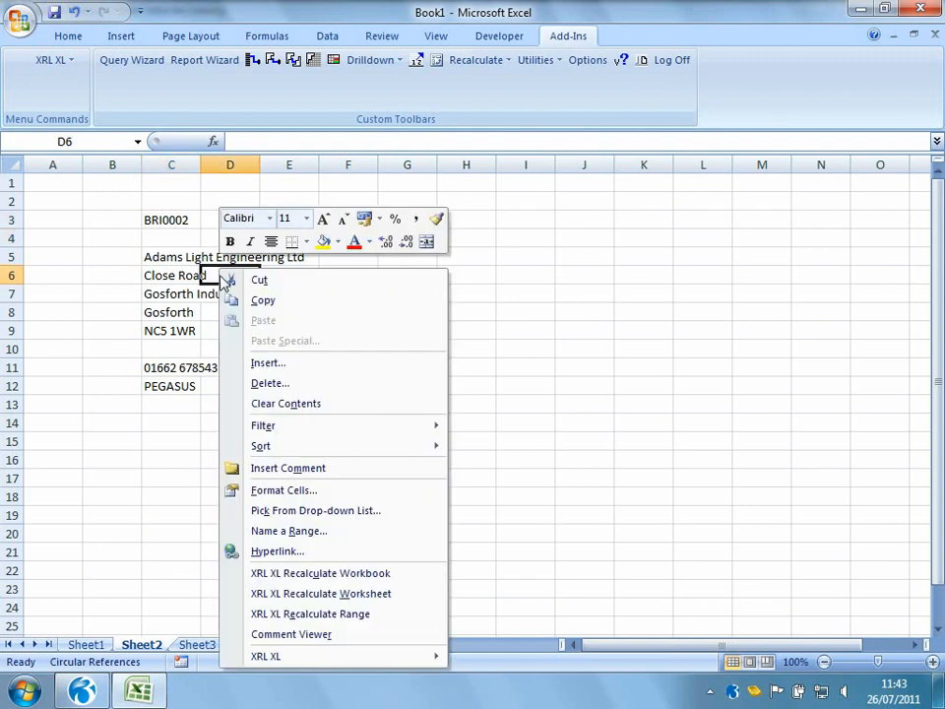
left_click(324, 593)
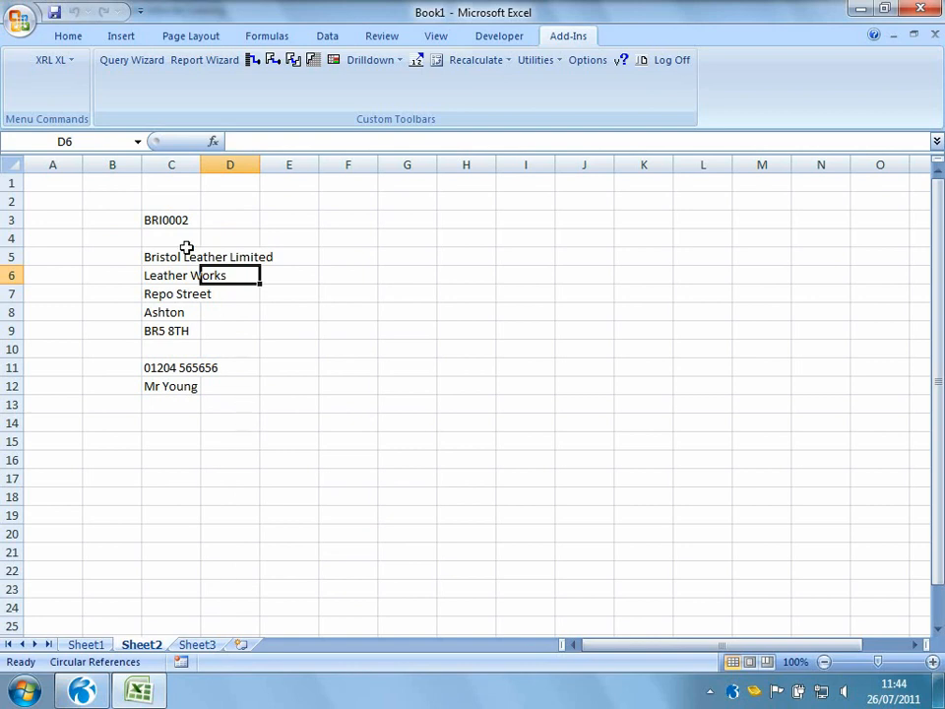
Start a Detail Report in cell F1 and set its table to ST Transactions (SL) from the Sales group
left_click(387, 186)
left_click(365, 185)
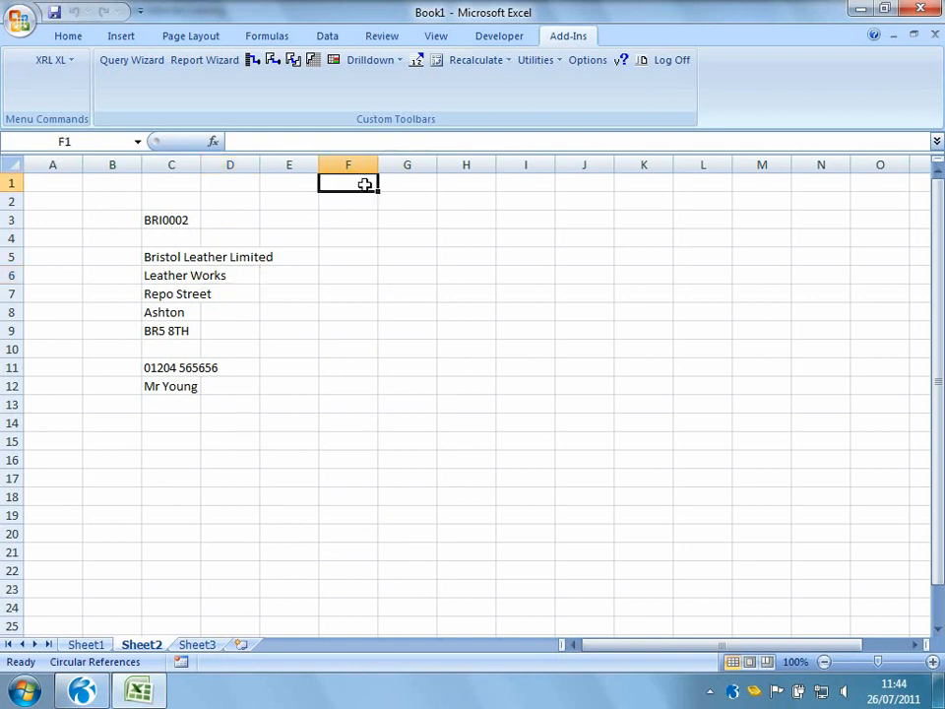
left_click(53, 61)
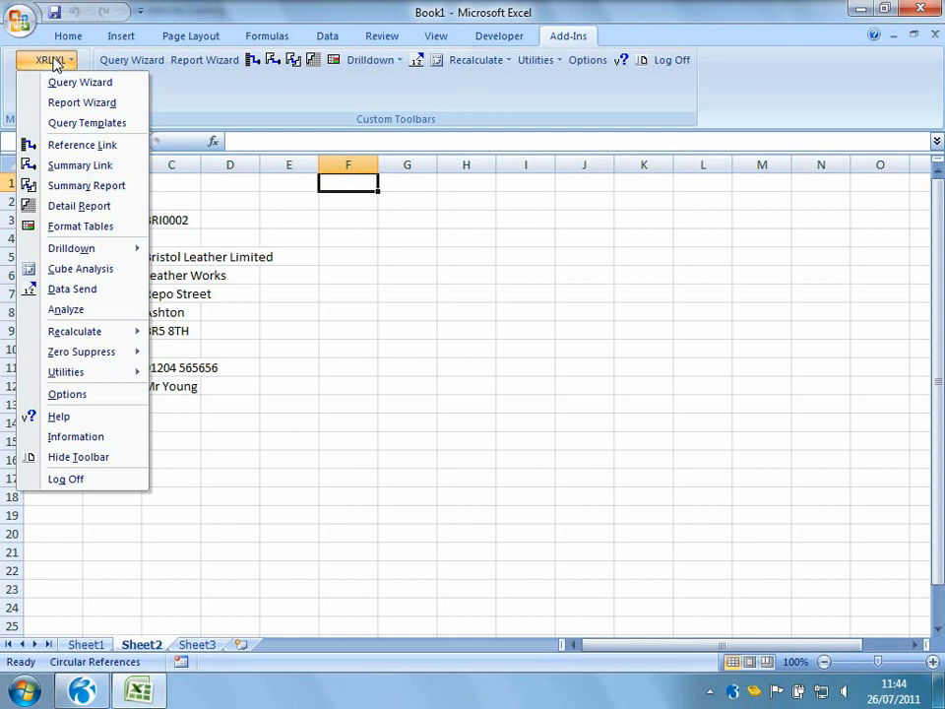
left_click(65, 203)
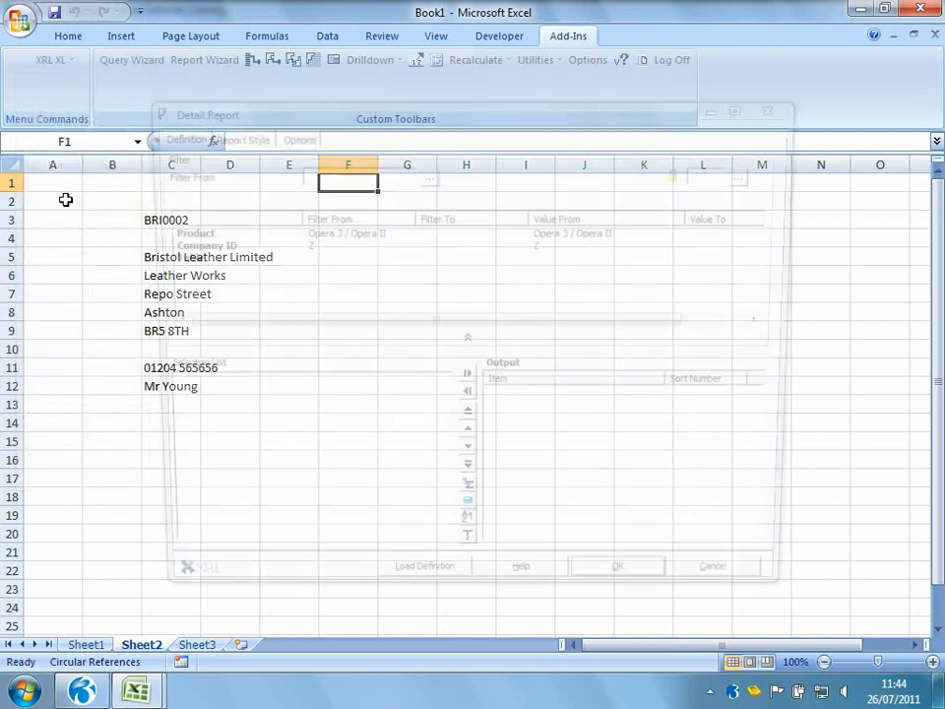
double_click(183, 258)
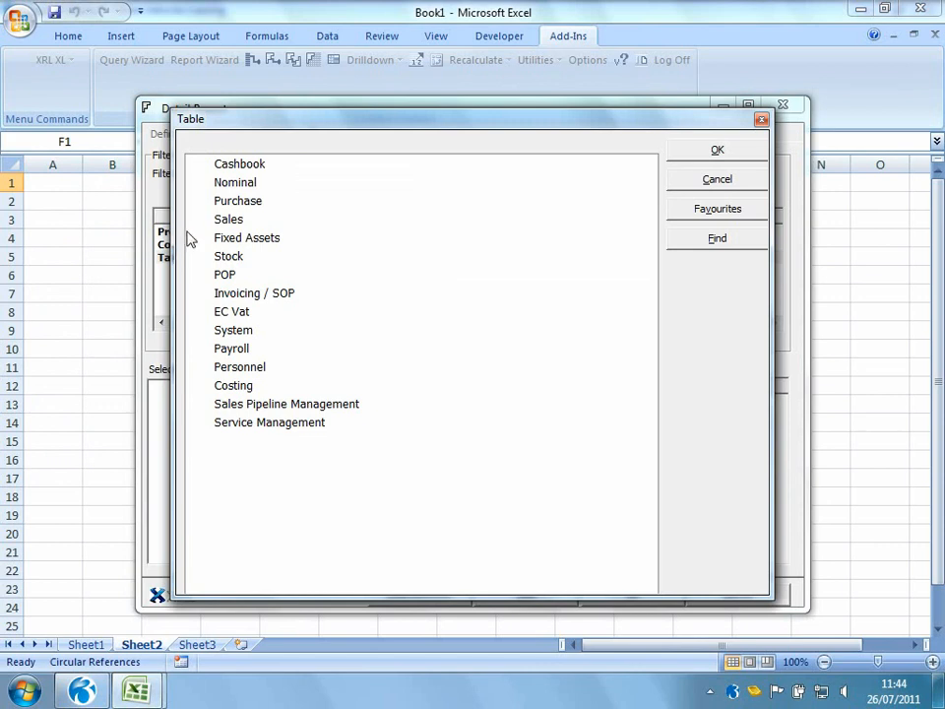
left_click(198, 220)
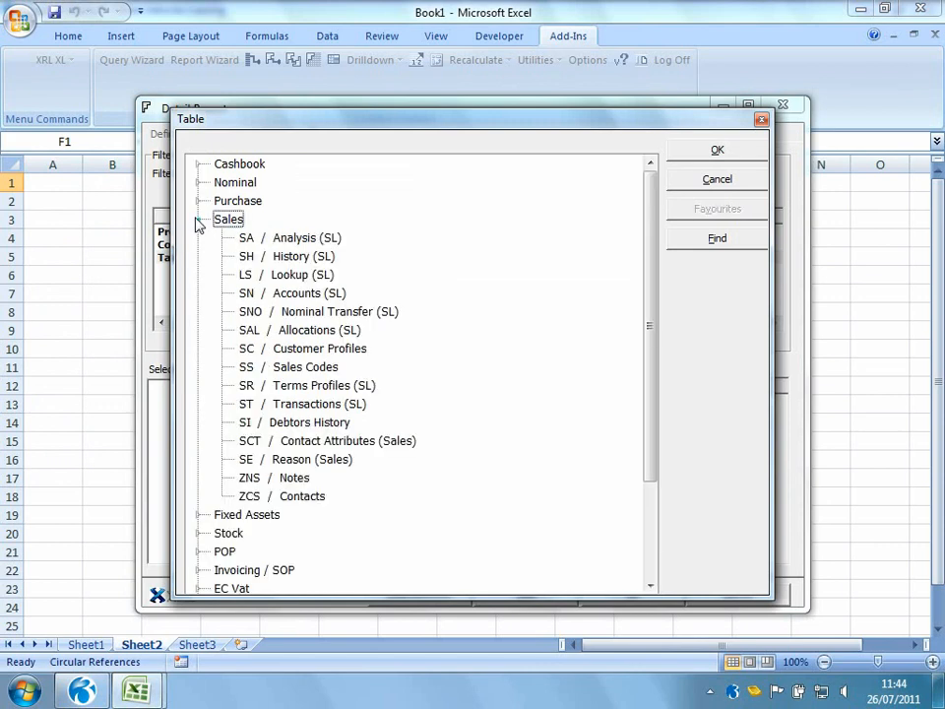
double_click(313, 403)
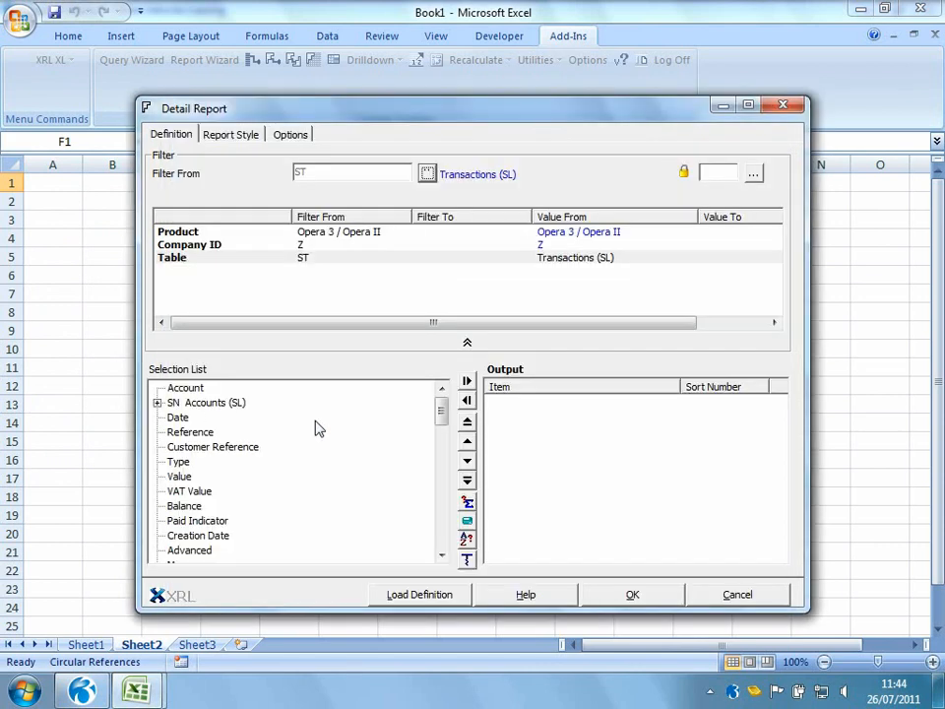
Add Date, Reference, Customer Reference, Type, Value, VAT Value and Balance to the detail report output
double_click(179, 417)
double_click(187, 432)
double_click(205, 446)
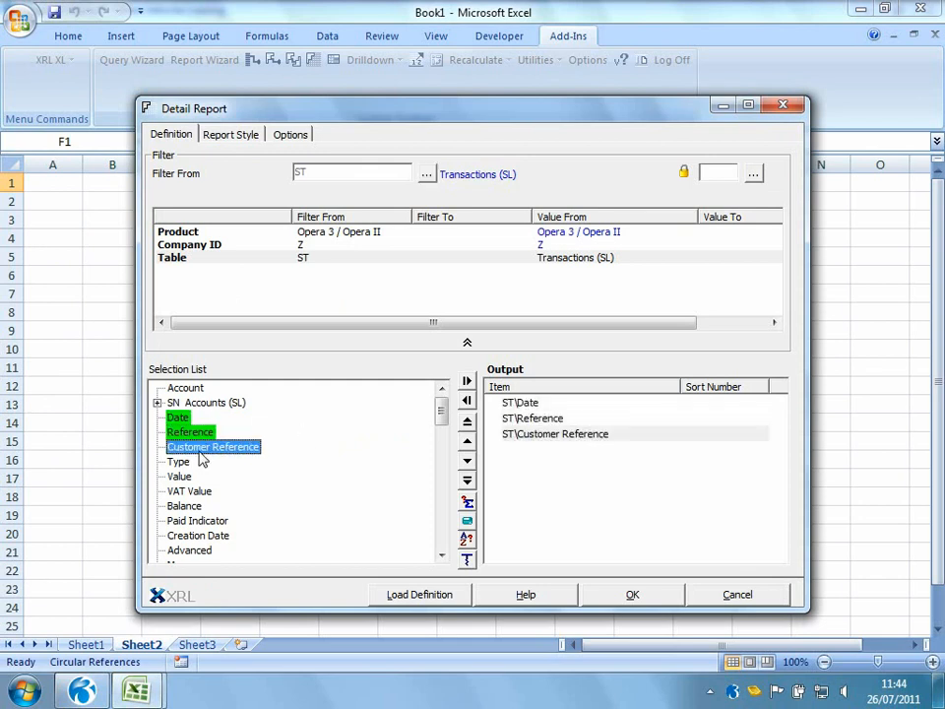
double_click(181, 461)
double_click(182, 476)
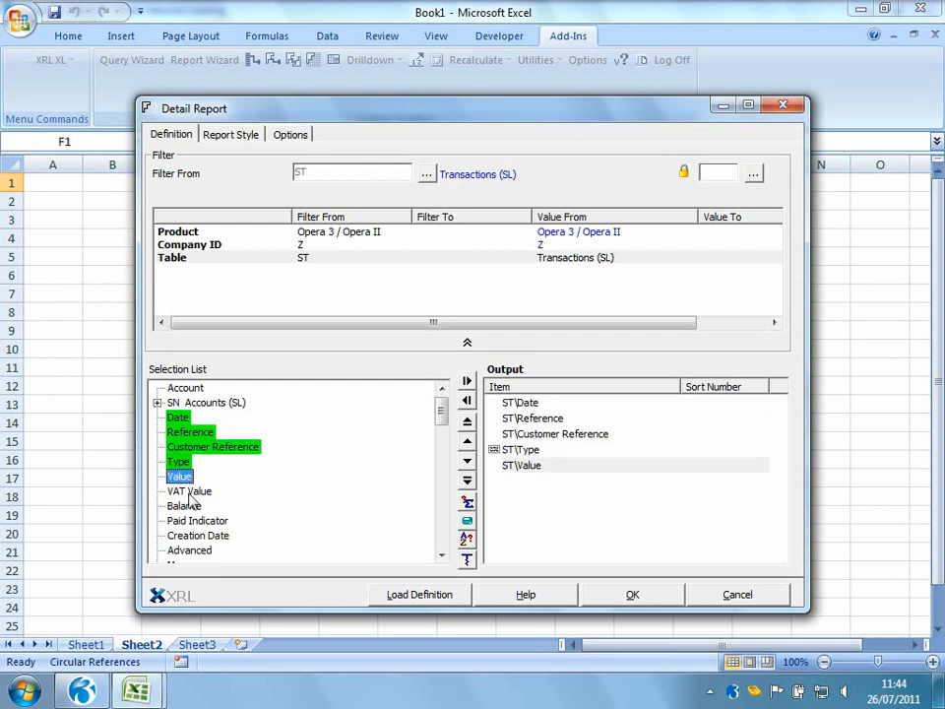
double_click(189, 491)
double_click(184, 506)
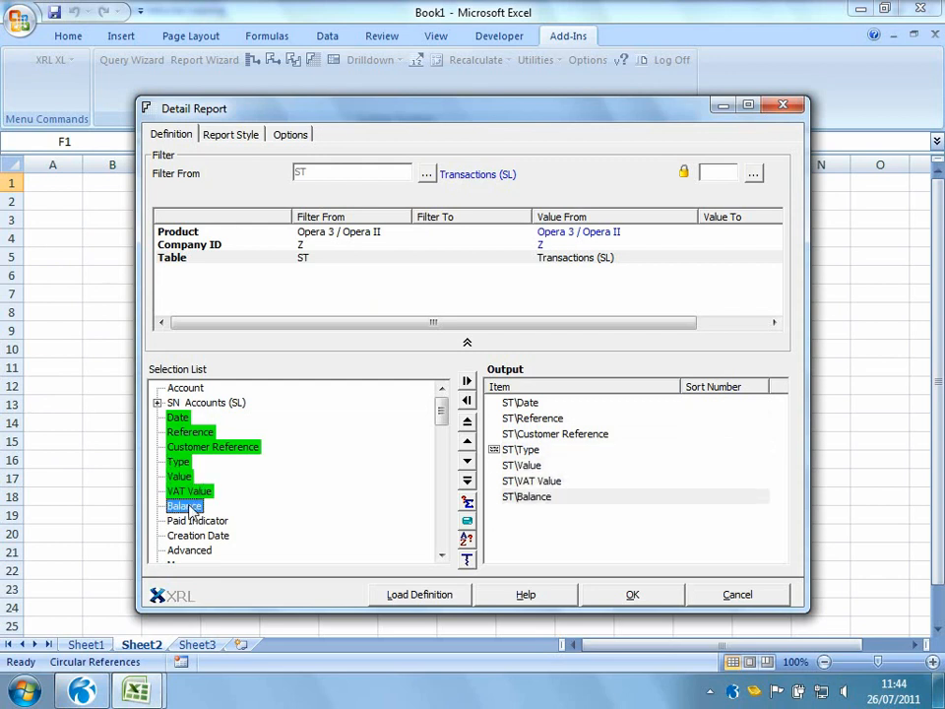
Filter the detail report by Account from and to cell $C$3, and finish the report
left_click_drag(185, 387, 225, 289)
left_click_drag(278, 121, 459, 112)
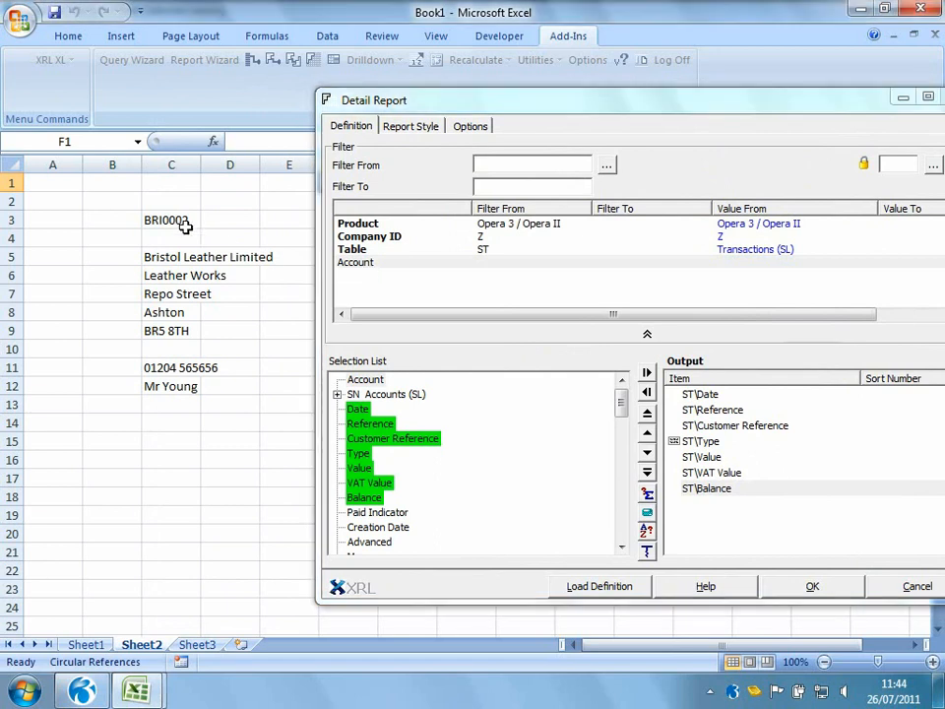
left_click(177, 221)
left_click(519, 187)
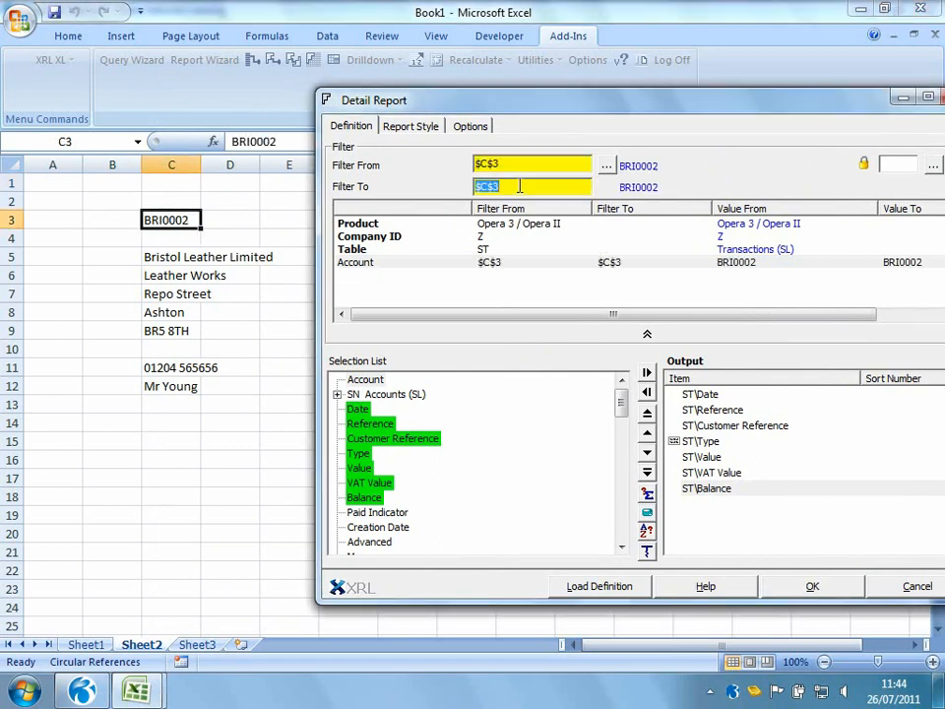
left_click(812, 586)
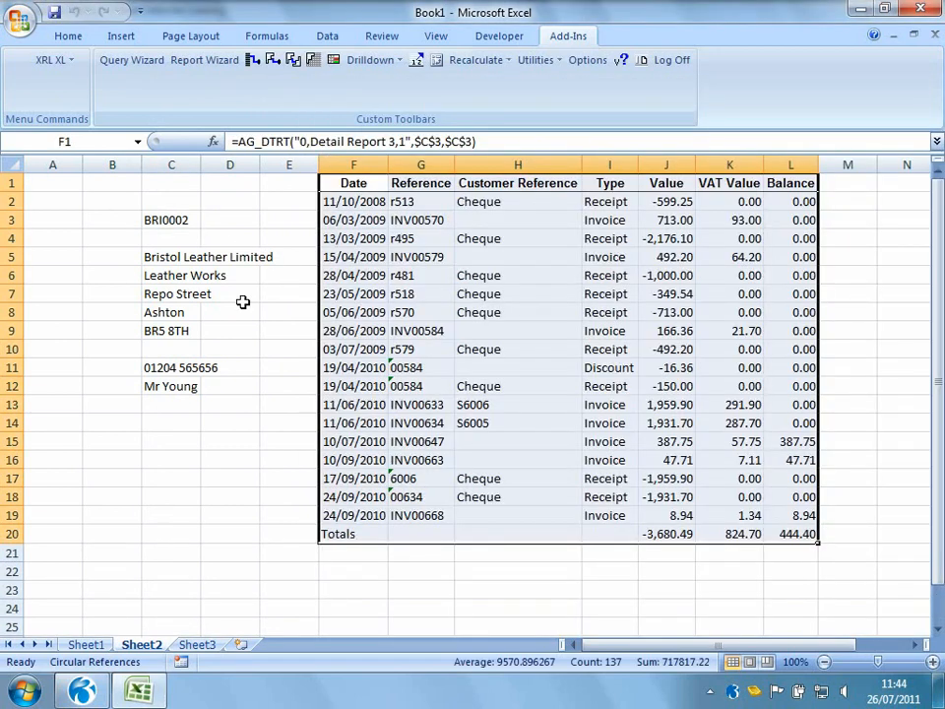
Change the account code in C3 to ADA0001 and recalculate the worksheet
left_click(168, 222)
type("ADA0001")
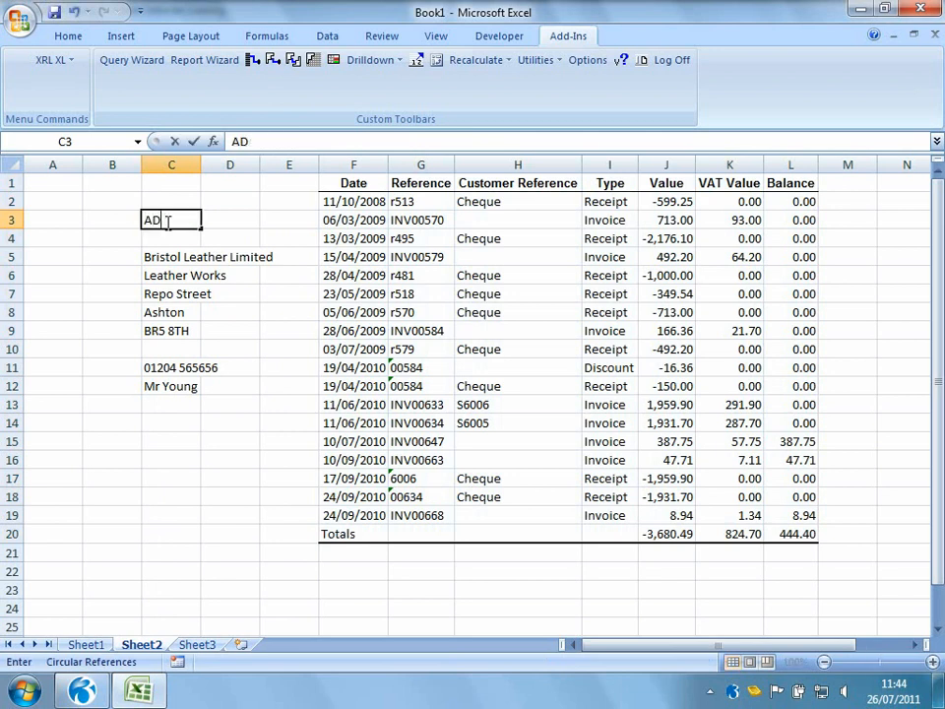
key("Return")
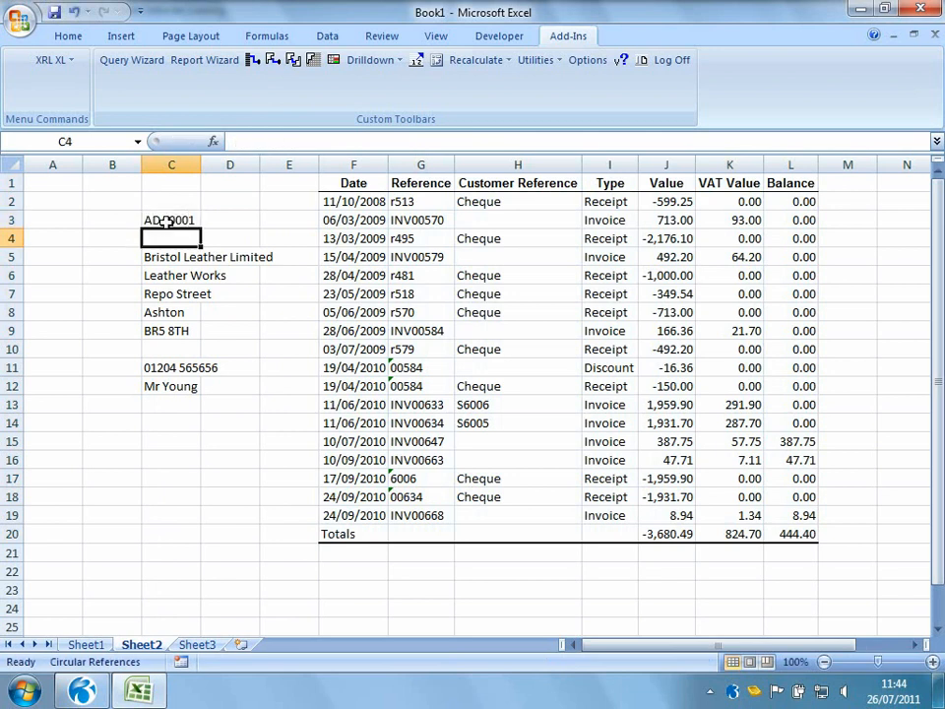
right_click(193, 369)
left_click(264, 593)
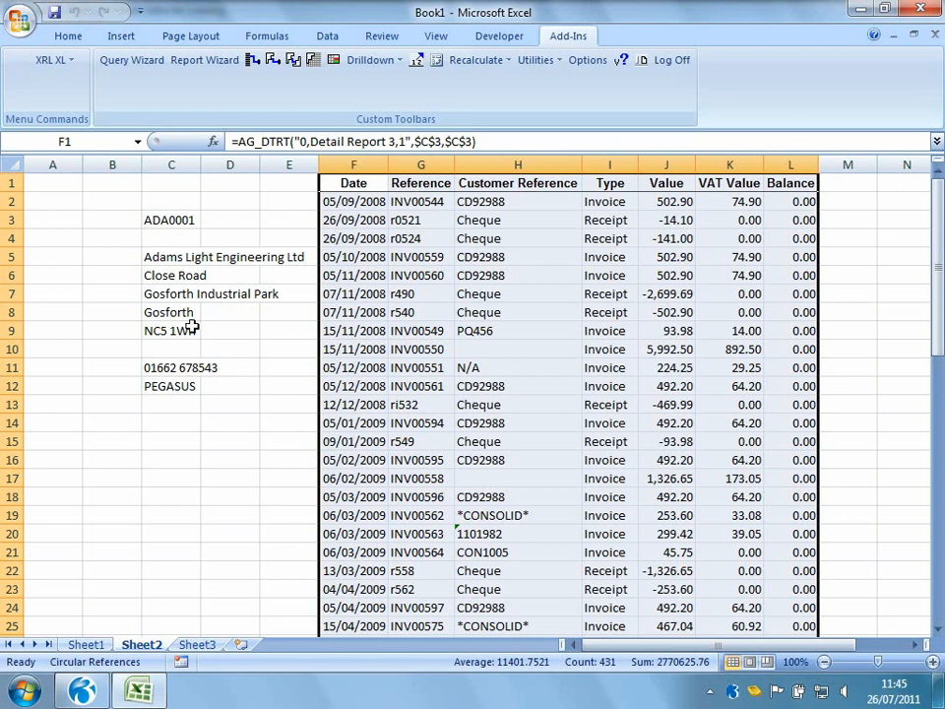
Start a Data Selector on cell C3 and set its data source to the CUSTOMER ACCOUNT CODES internal definition
left_click(167, 220)
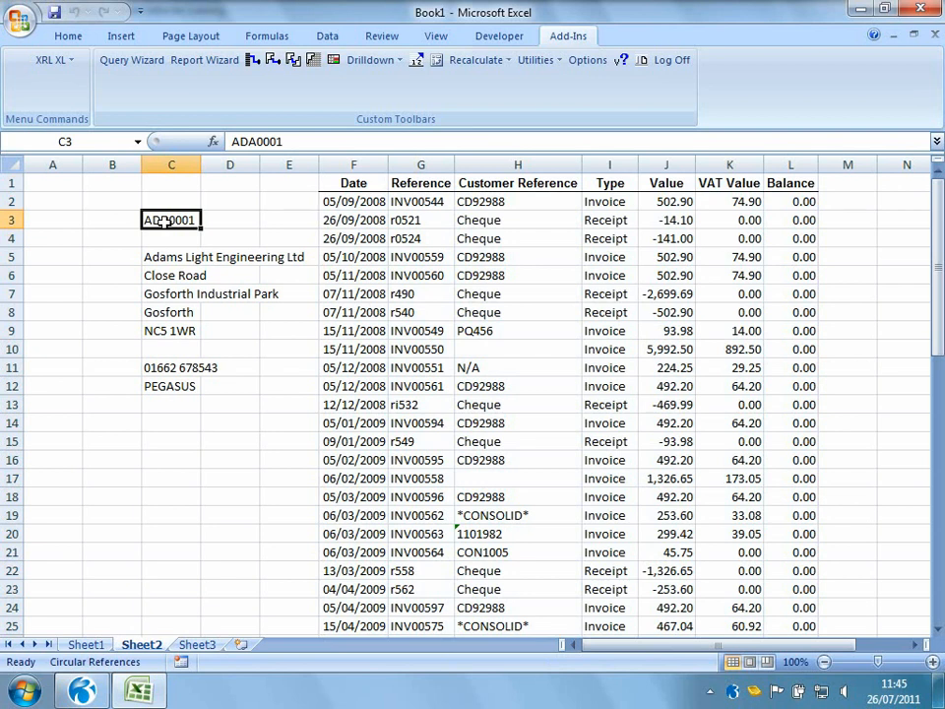
left_click(59, 62)
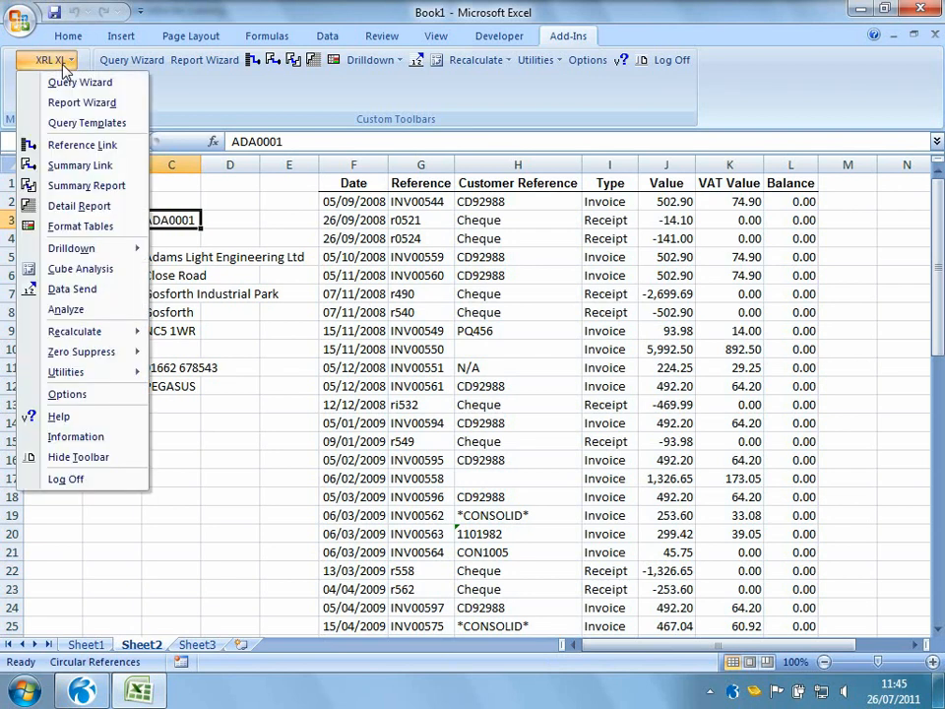
mouse_move(79, 371)
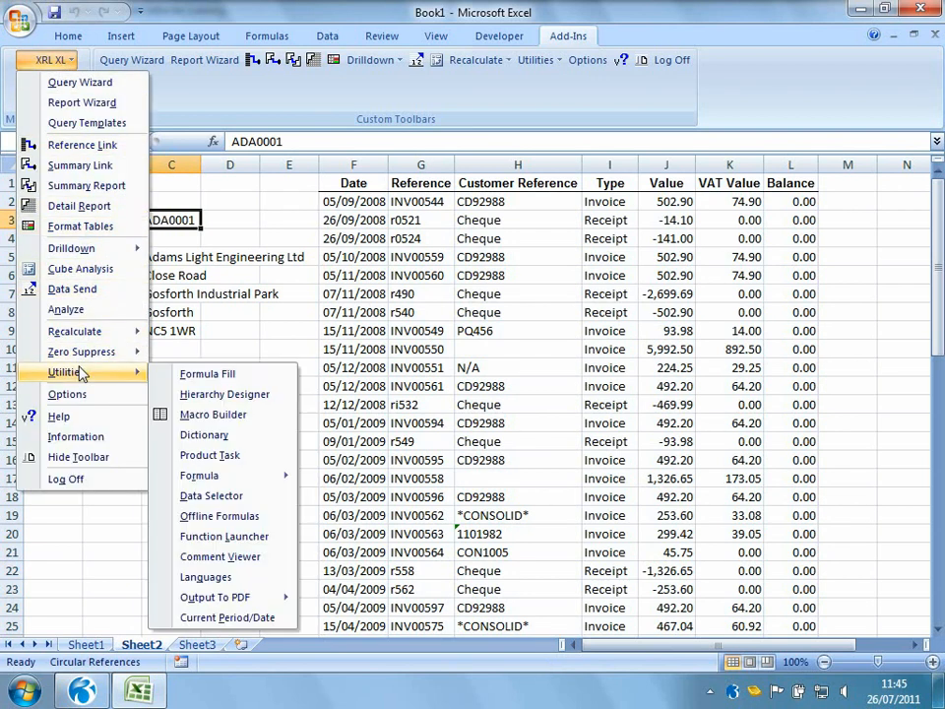
left_click(222, 495)
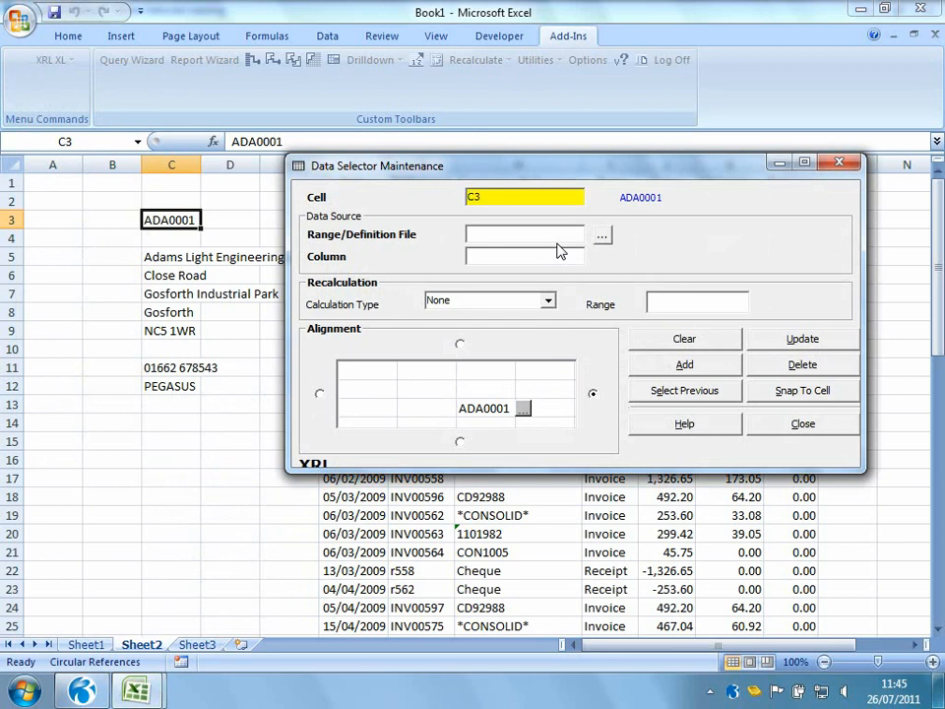
left_click(603, 236)
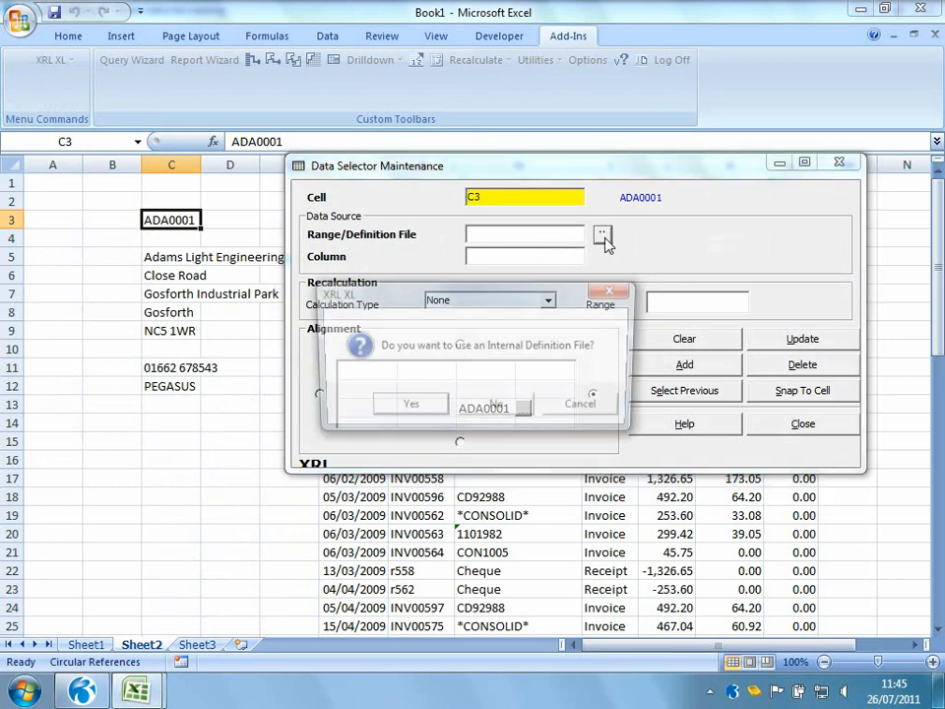
left_click(407, 407)
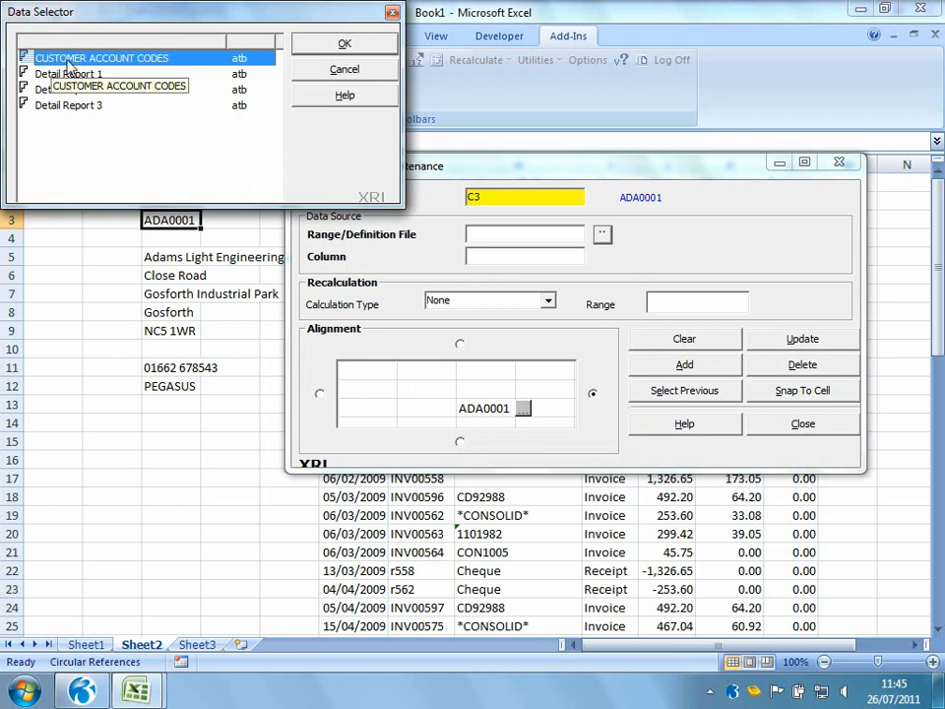
left_click(332, 46)
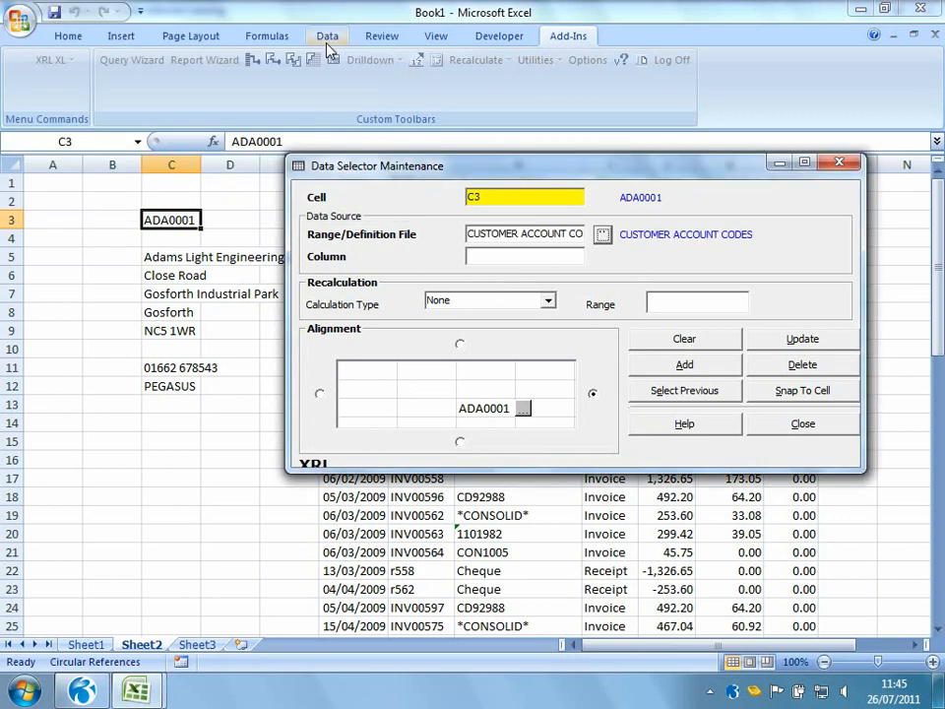
Set the data selector column to 1, align it to the left of the cell, add it and close the dialog
left_click(484, 255)
type("1")
left_click(320, 394)
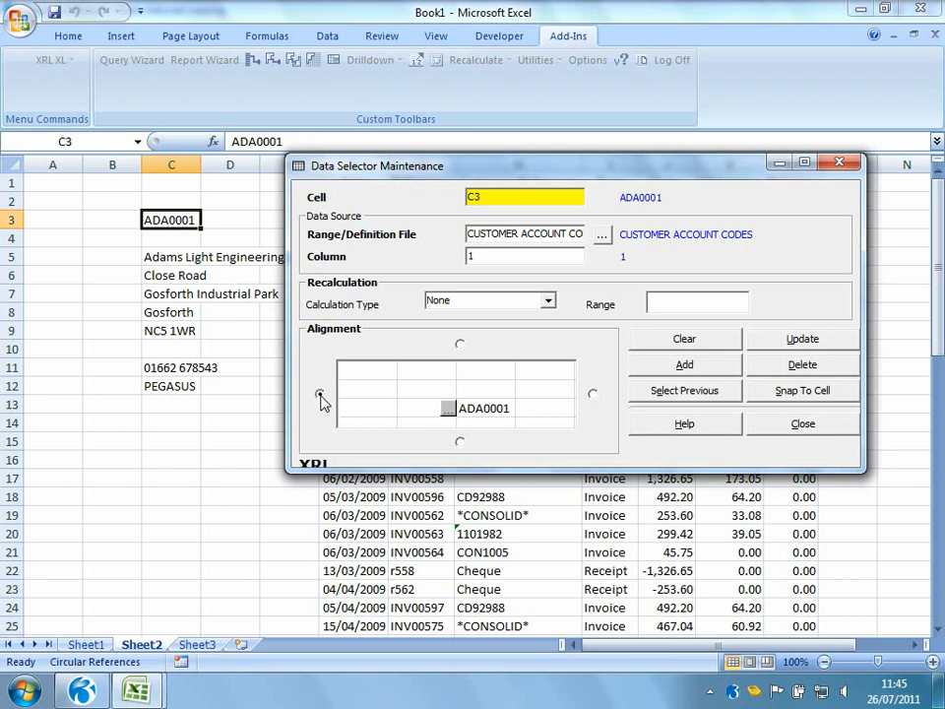
left_click(638, 365)
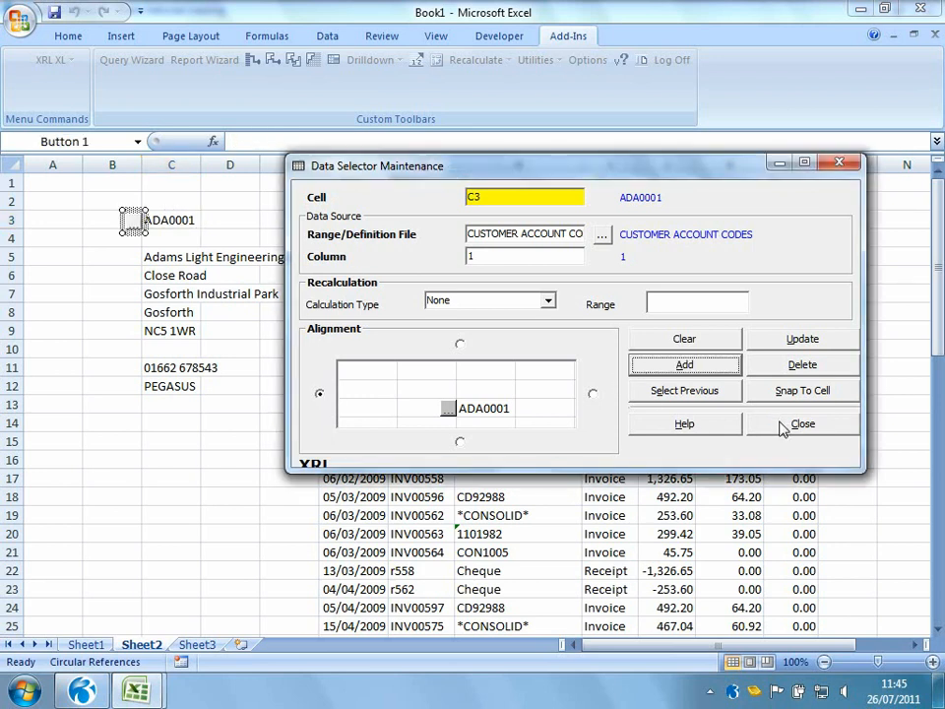
left_click(800, 424)
Use the C3 data selector to pick account AHL0001 and recalculate the worksheet
left_click(177, 514)
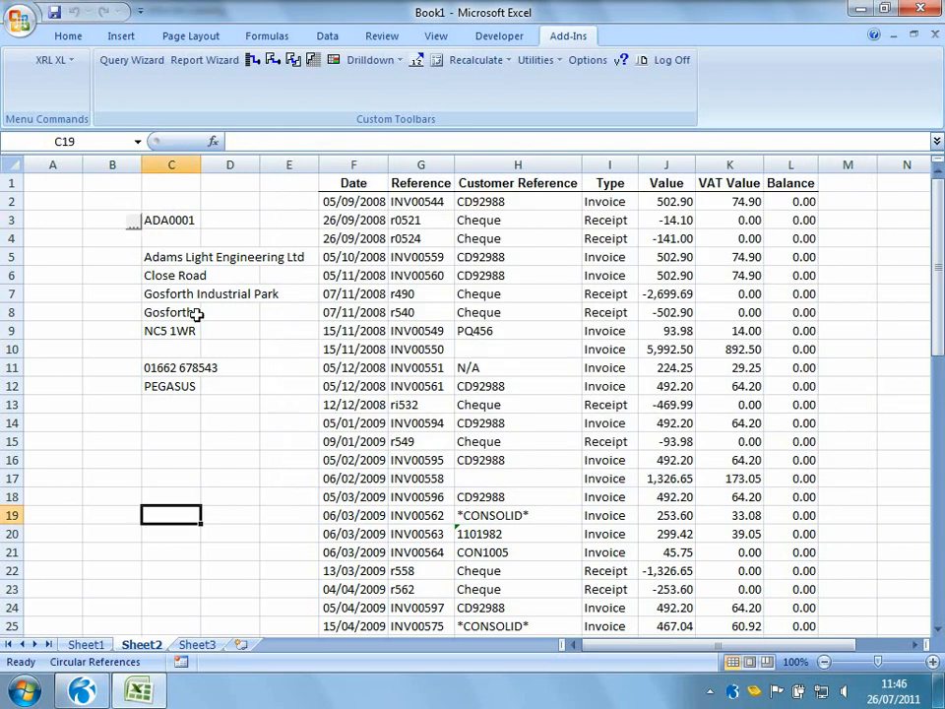
left_click(139, 228)
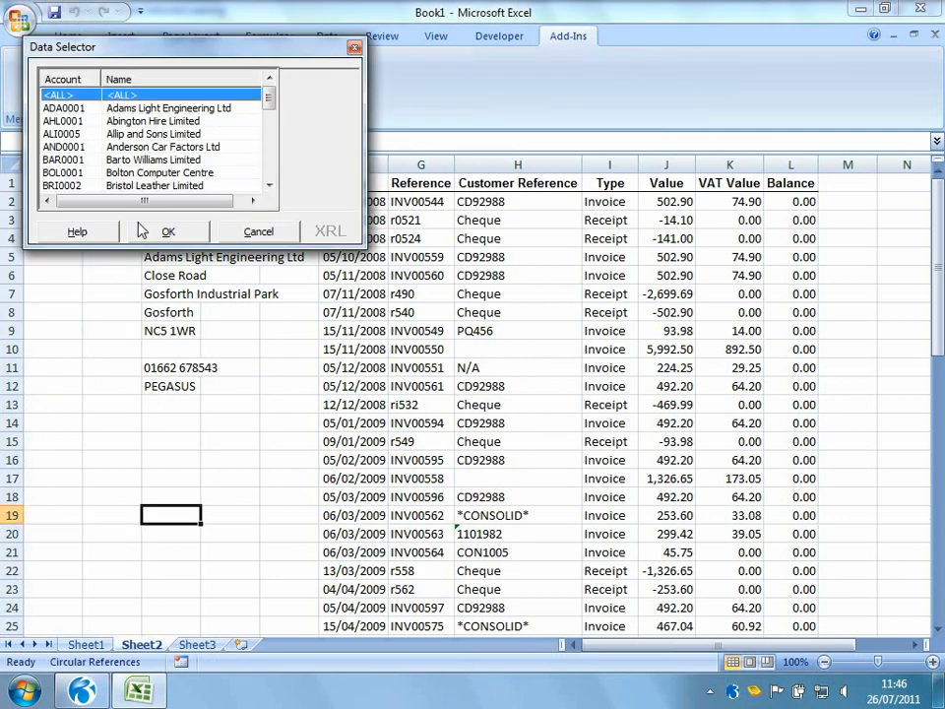
mouse_move(270, 100)
left_mouse_down()
mouse_move(271, 153)
mouse_move(269, 102)
left_mouse_up()
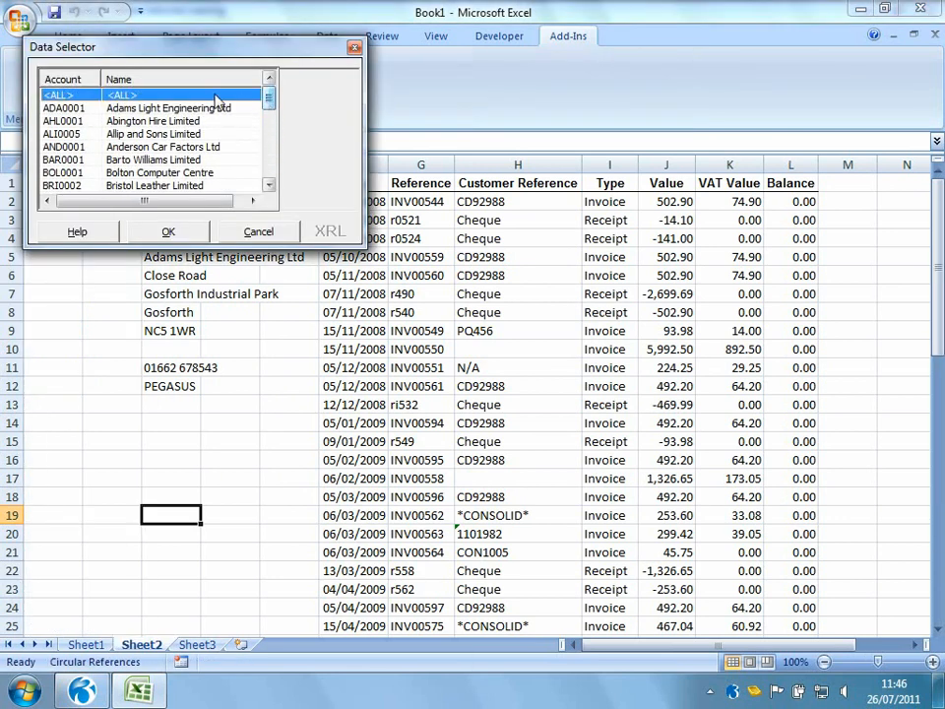
double_click(166, 131)
right_click(241, 445)
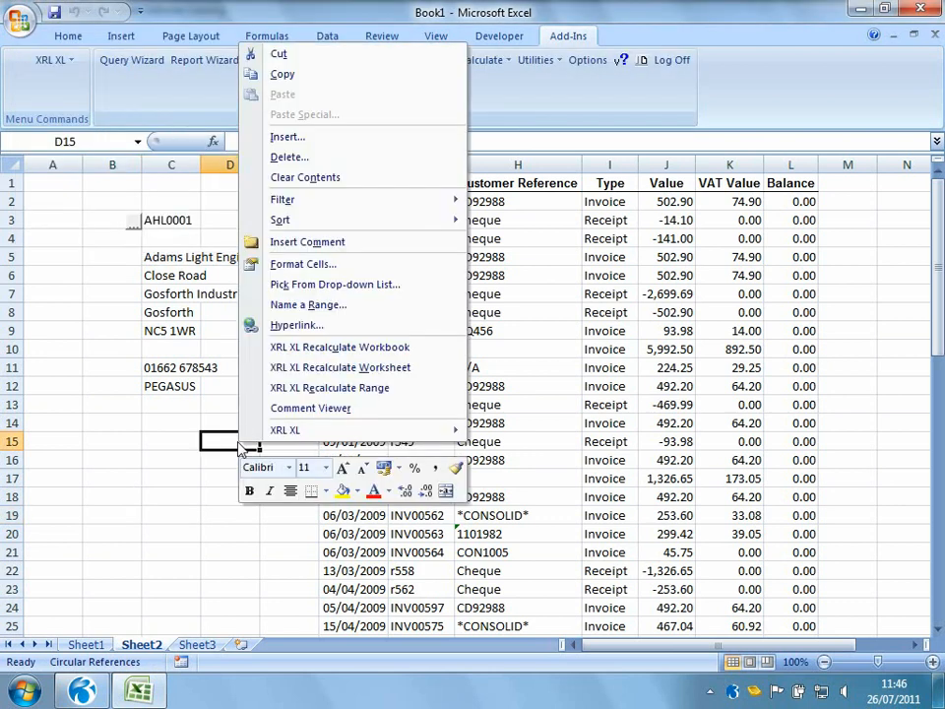
left_click(285, 368)
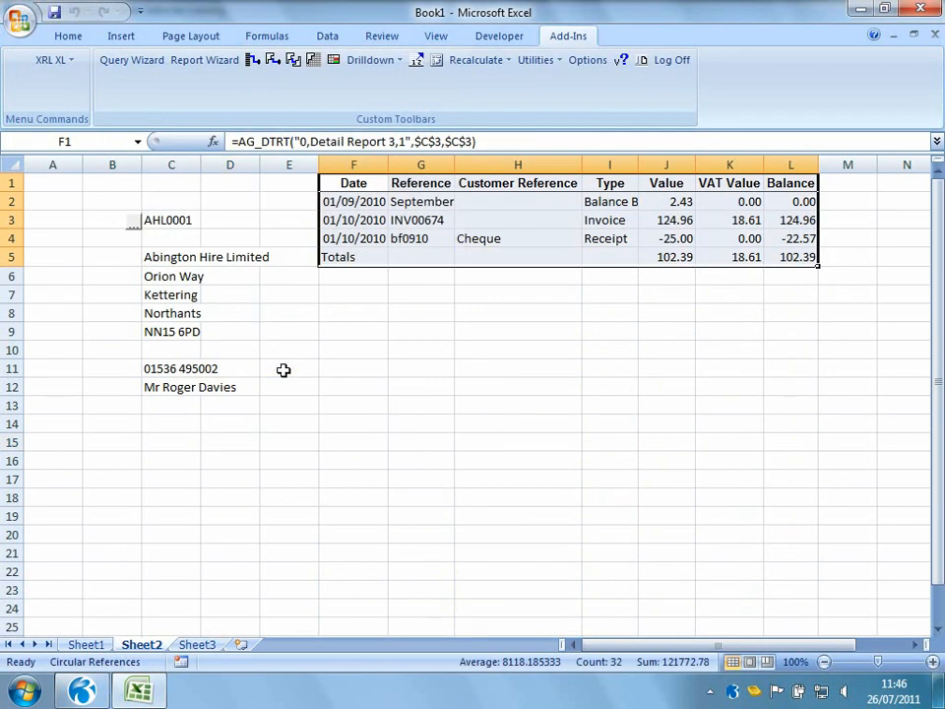
Use the data selector to switch back to account ADA0001 and recalculate the worksheet
left_click(134, 225)
double_click(148, 108)
right_click(221, 467)
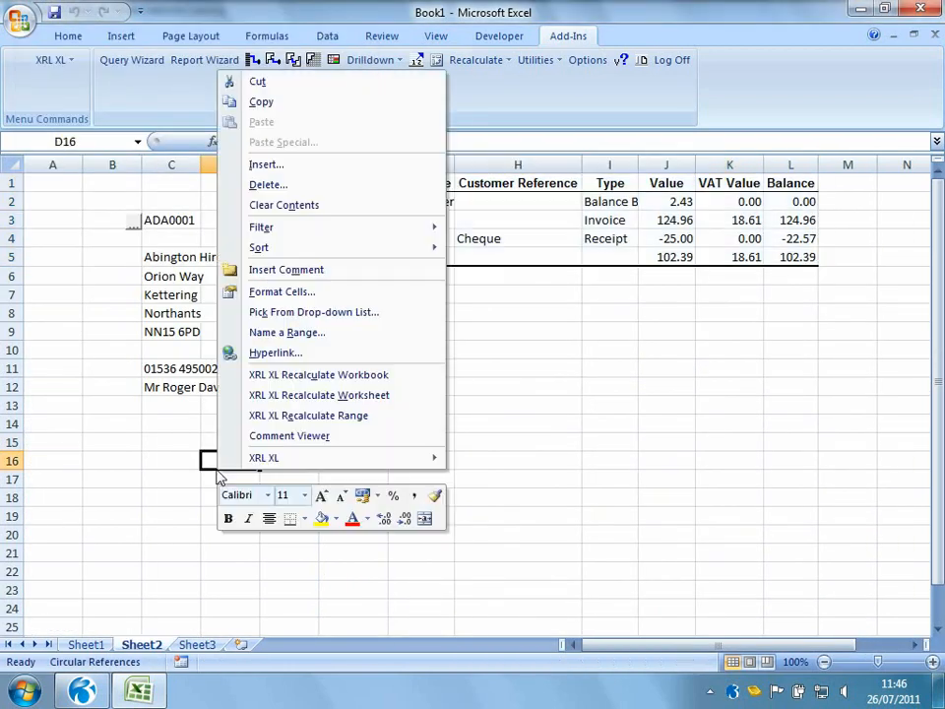
left_click(256, 395)
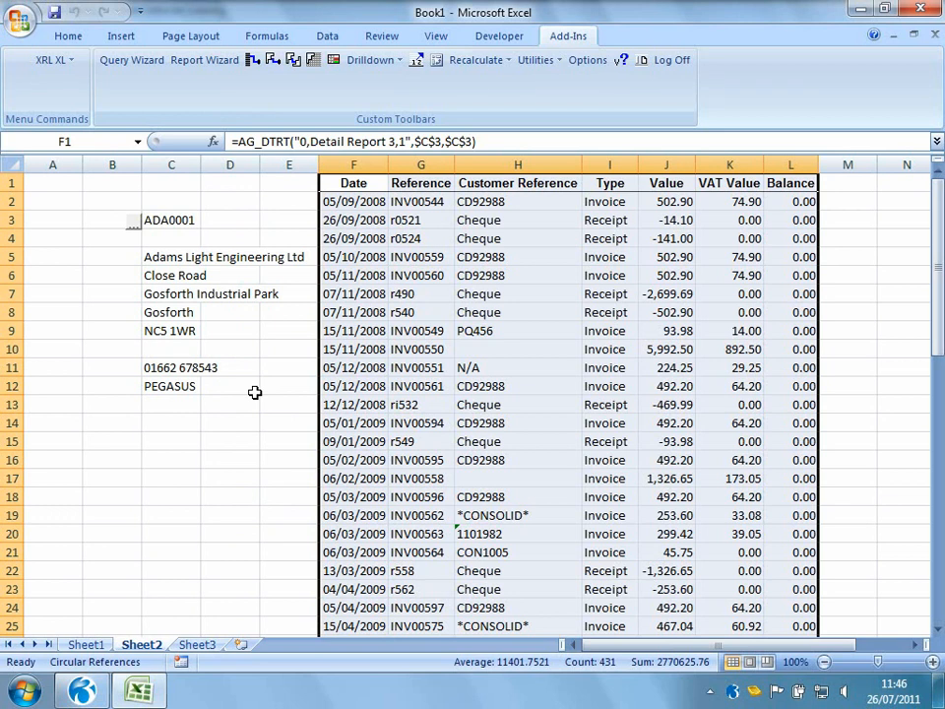
Open the Macro Builder for range B14:C16 and add a Recalculate Worksheet step to the macro recipe
left_click_drag(137, 428, 201, 463)
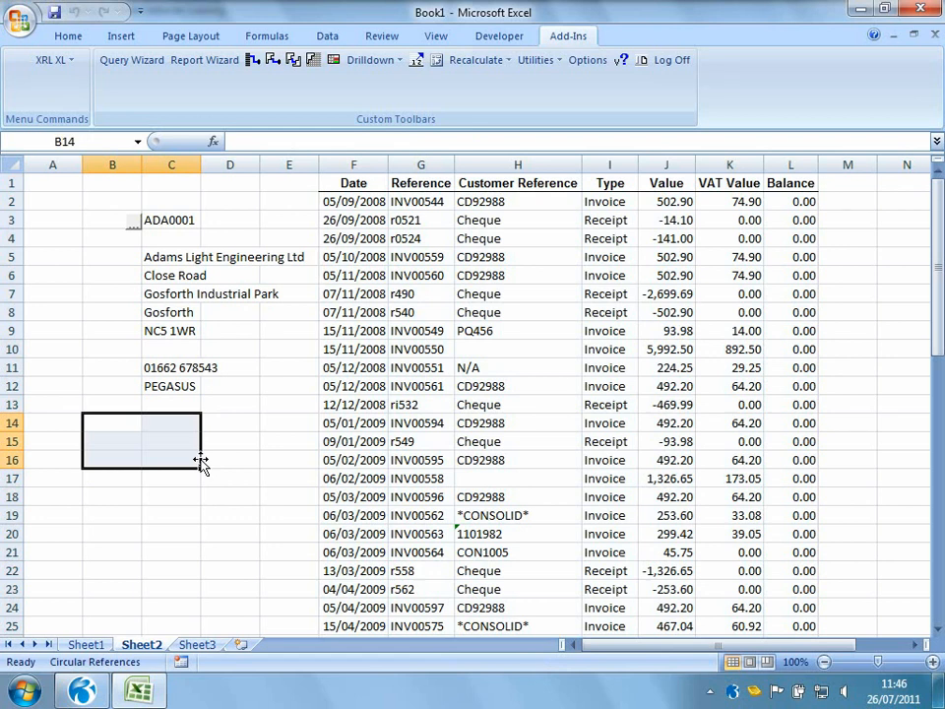
left_click(65, 61)
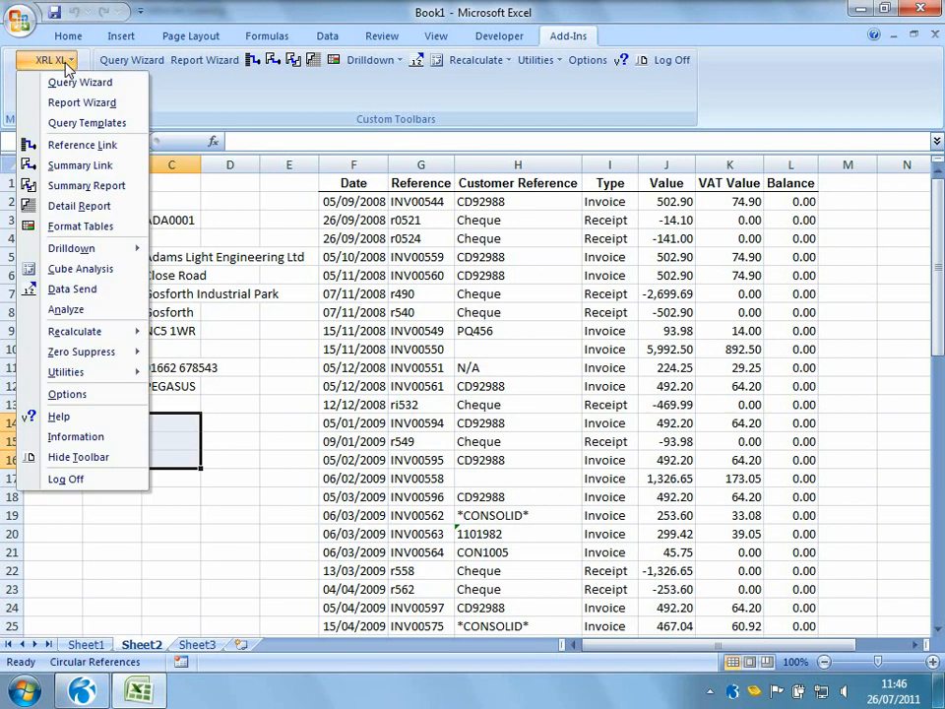
mouse_move(79, 373)
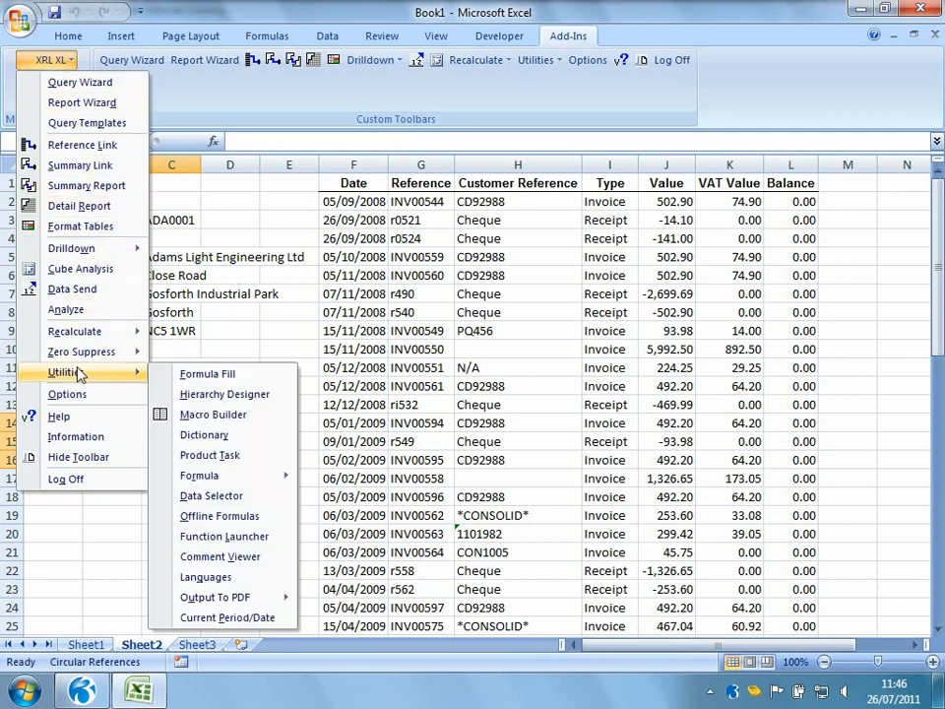
left_click(187, 414)
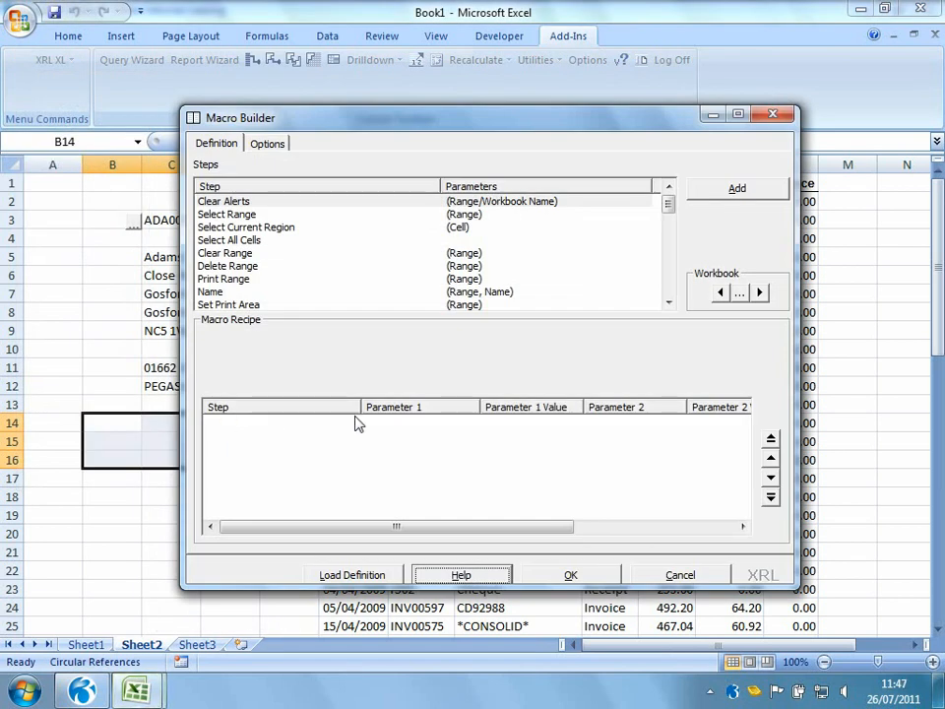
left_click(669, 306)
left_click(669, 306)
left_click(669, 306)
left_click(670, 306)
left_click(670, 306)
left_click(669, 306)
left_click(669, 306)
left_click(670, 306)
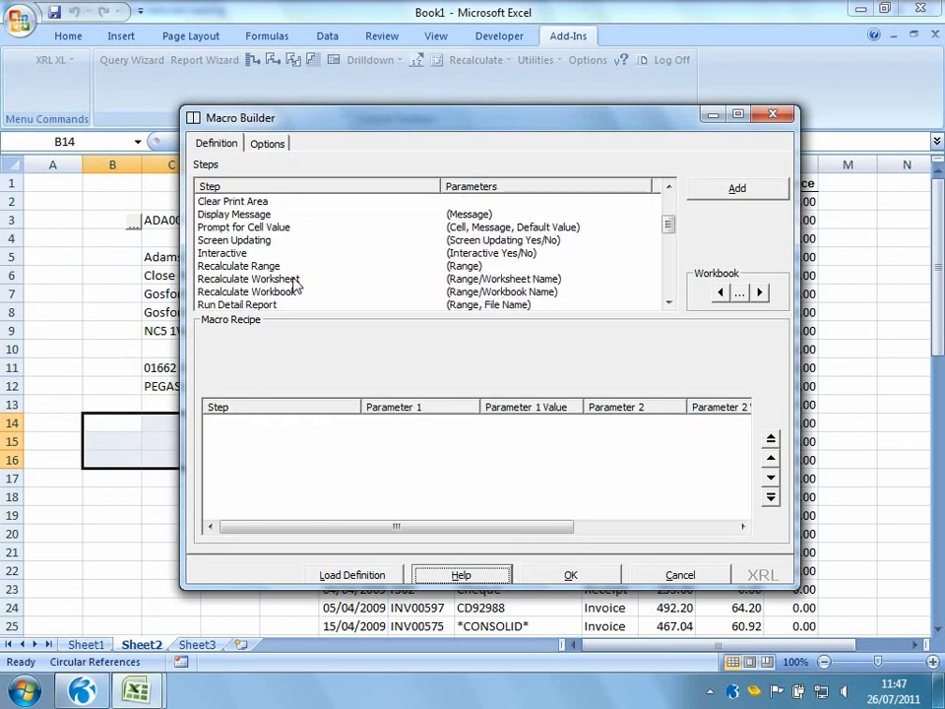
double_click(295, 281)
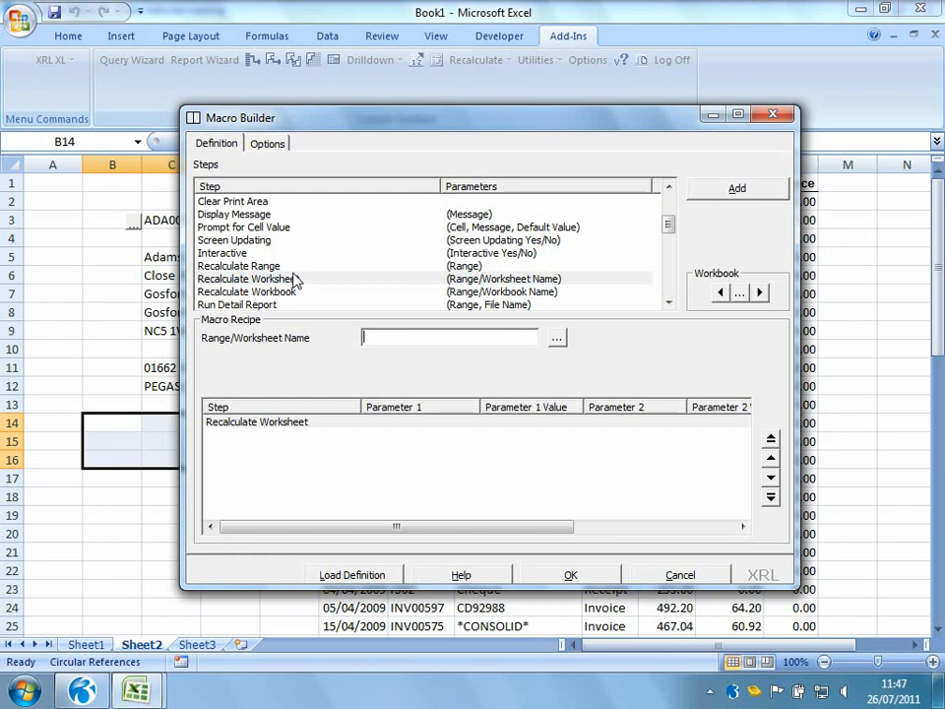
Name the macro REFRESH with button name RECALCULATE, create it, and enlarge the button to about B14:D18
left_click(268, 145)
left_click(389, 167)
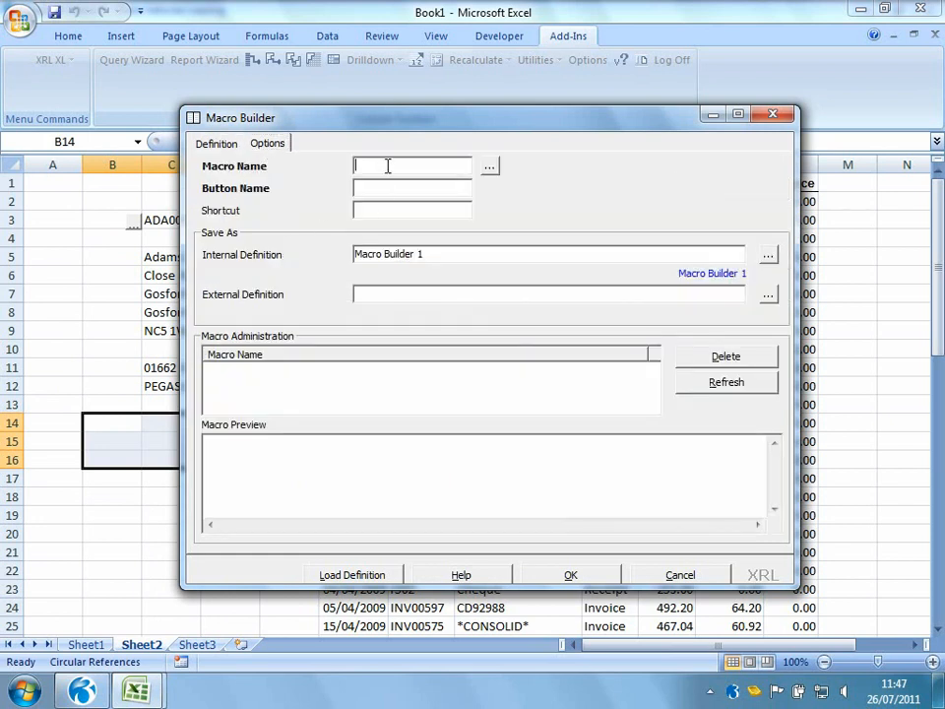
type("REFRESH")
key("Tab")
key("Tab")
type("RECALCULATE")
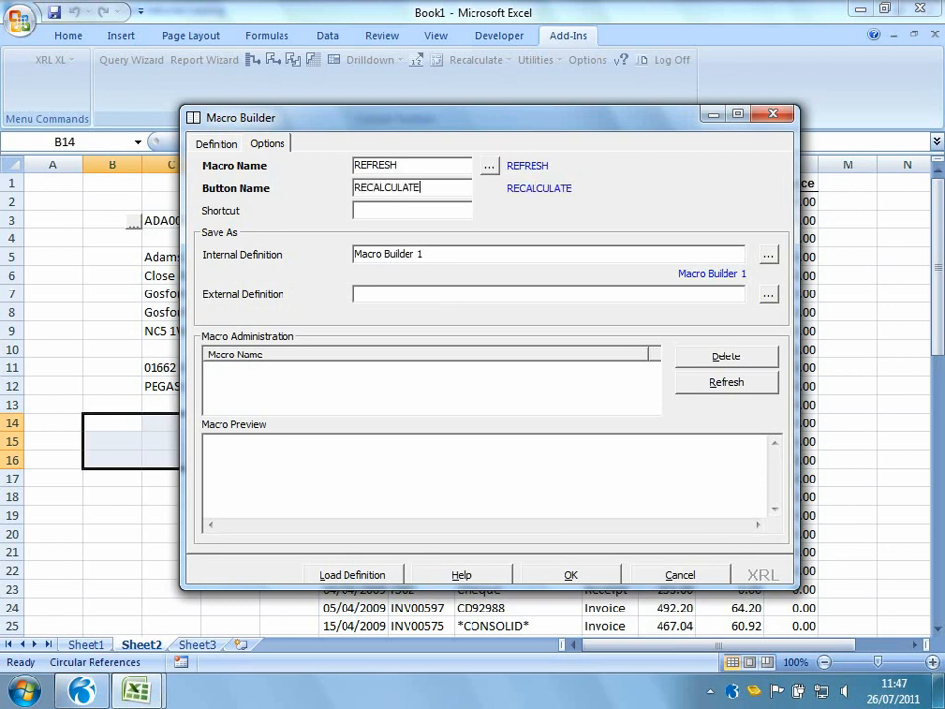
left_click(547, 574)
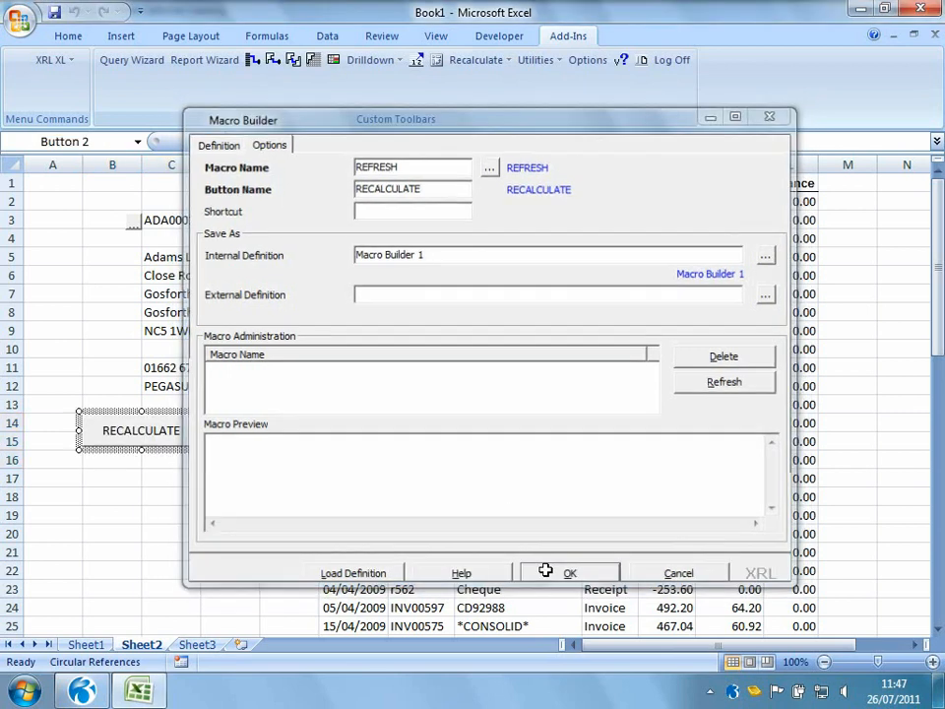
left_click_drag(205, 450, 238, 518)
left_click(285, 531)
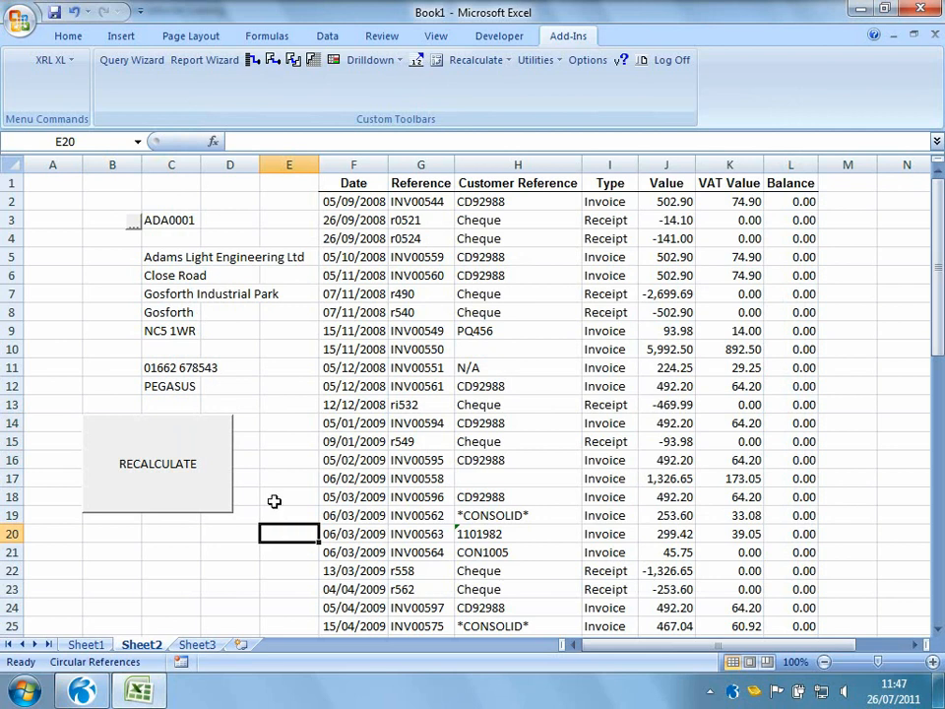
Pick account AHL0001 with the data selector and run the RECALCULATE button
left_click(136, 229)
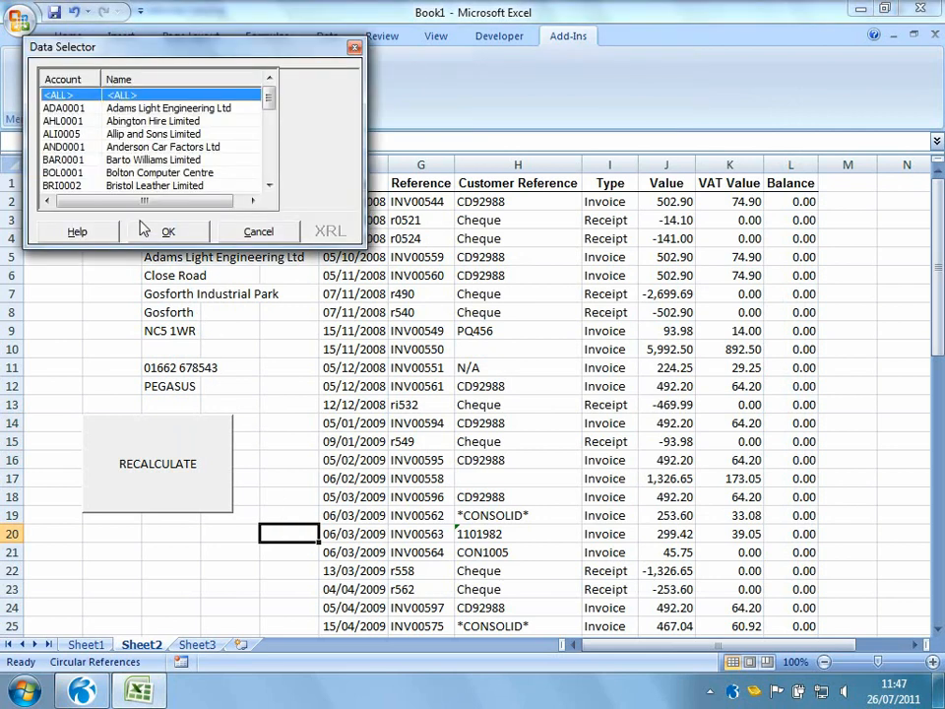
double_click(146, 122)
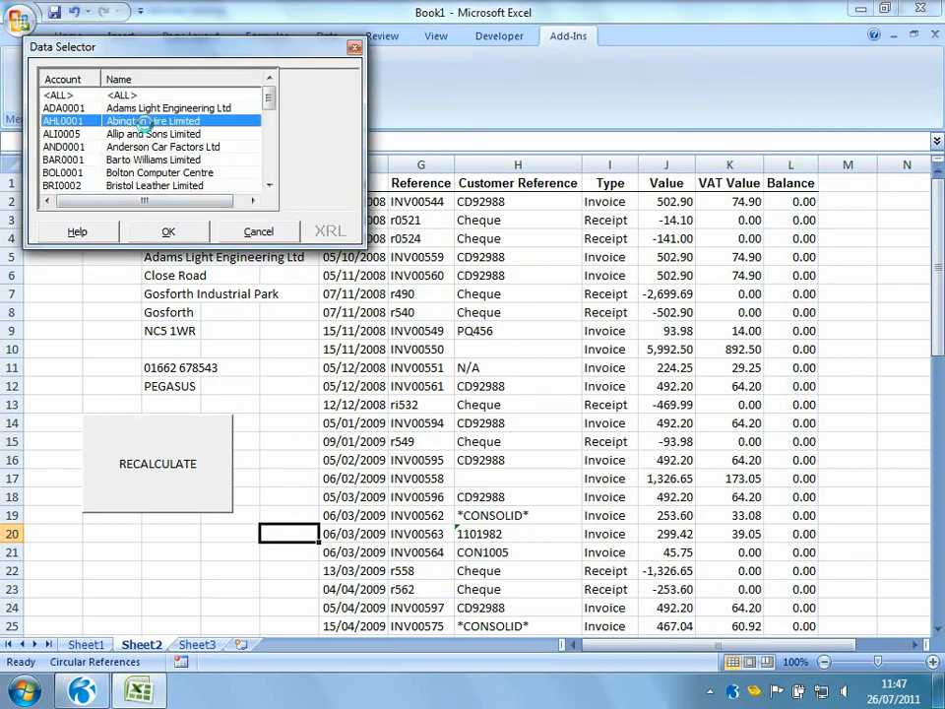
left_click(150, 487)
Pick account ADA0001 with the data selector and run the RECALCULATE button
left_click(133, 224)
double_click(158, 106)
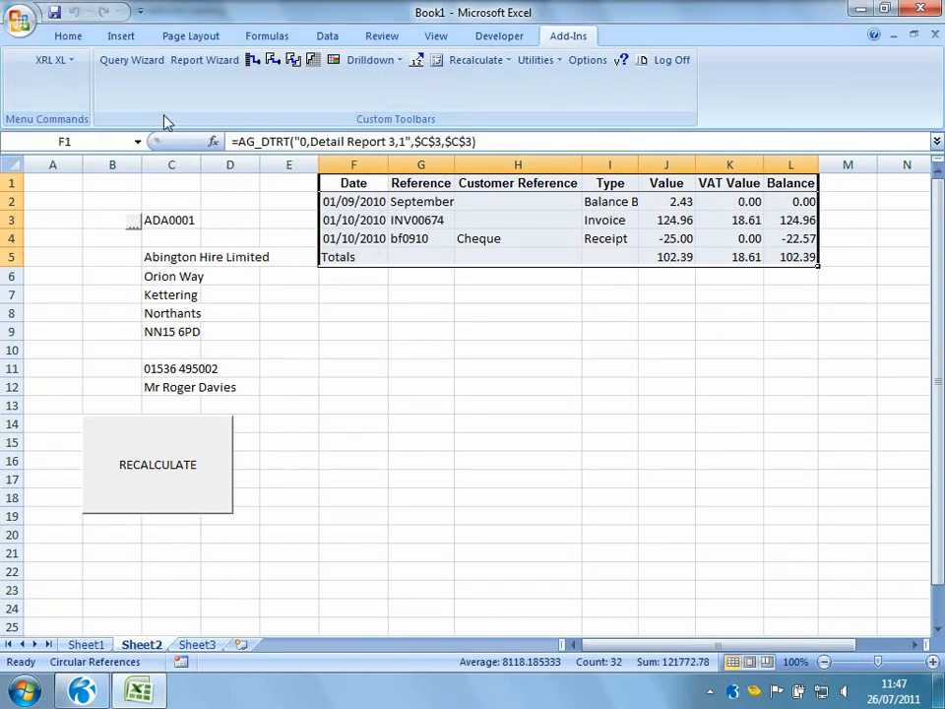
left_click(179, 493)
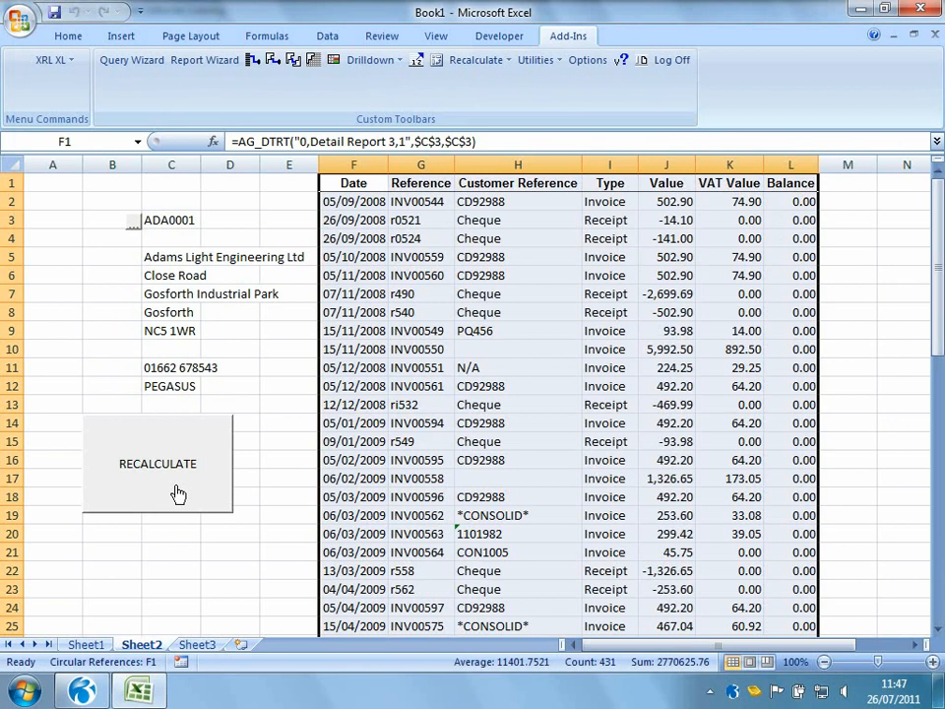
Edit the C3 data selector to use the Recalculate Worksheet calculation type and update it
left_click(134, 221, "ctrl")
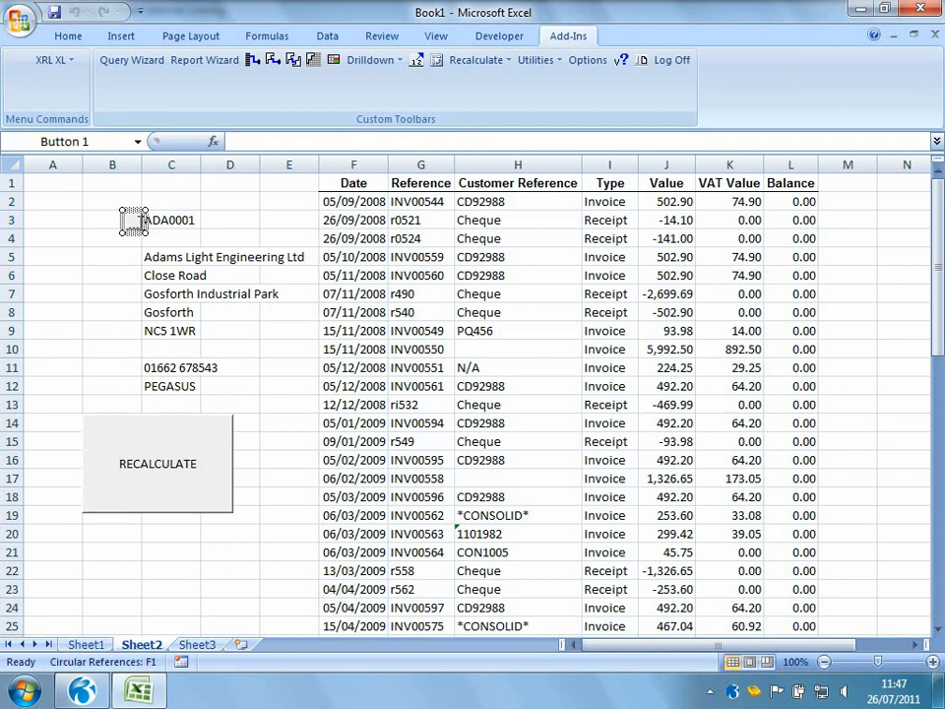
left_click(57, 60)
mouse_move(81, 372)
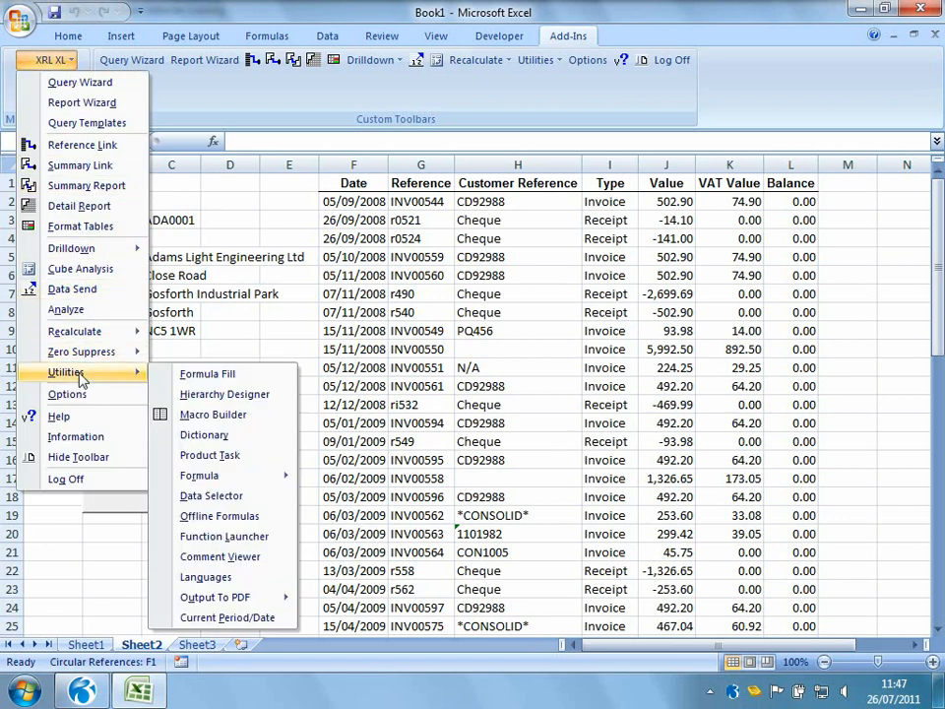
left_click(220, 498)
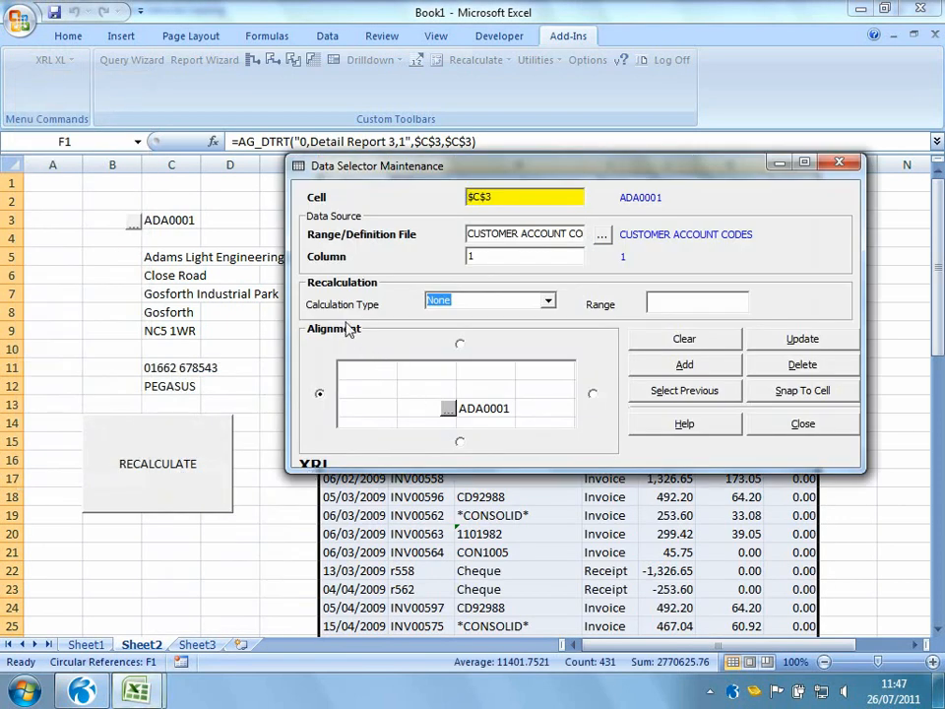
left_click(548, 300)
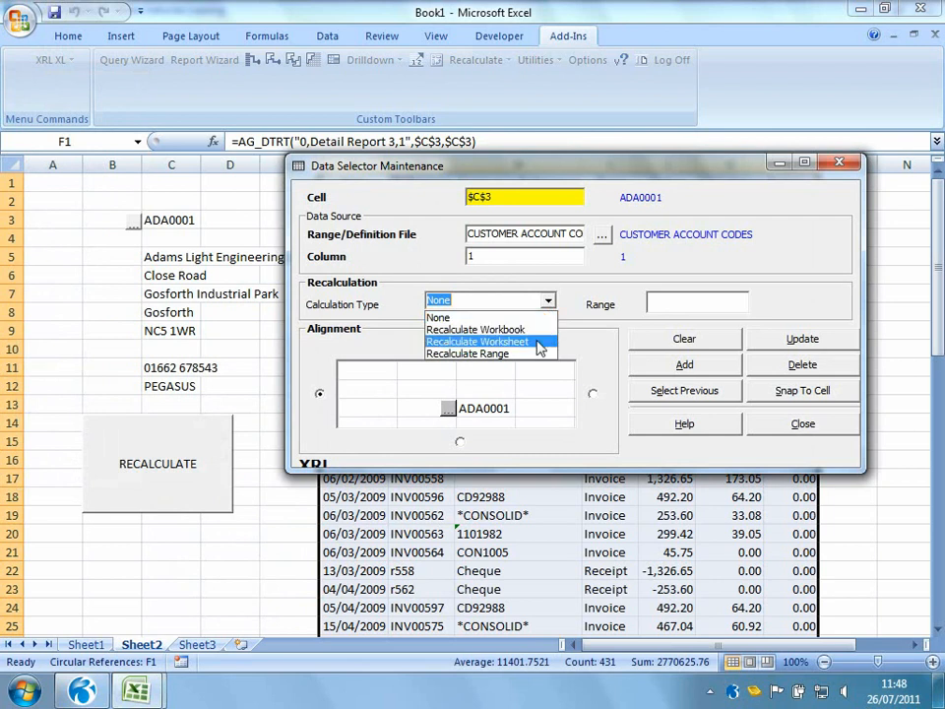
left_click(538, 342)
left_click(753, 337)
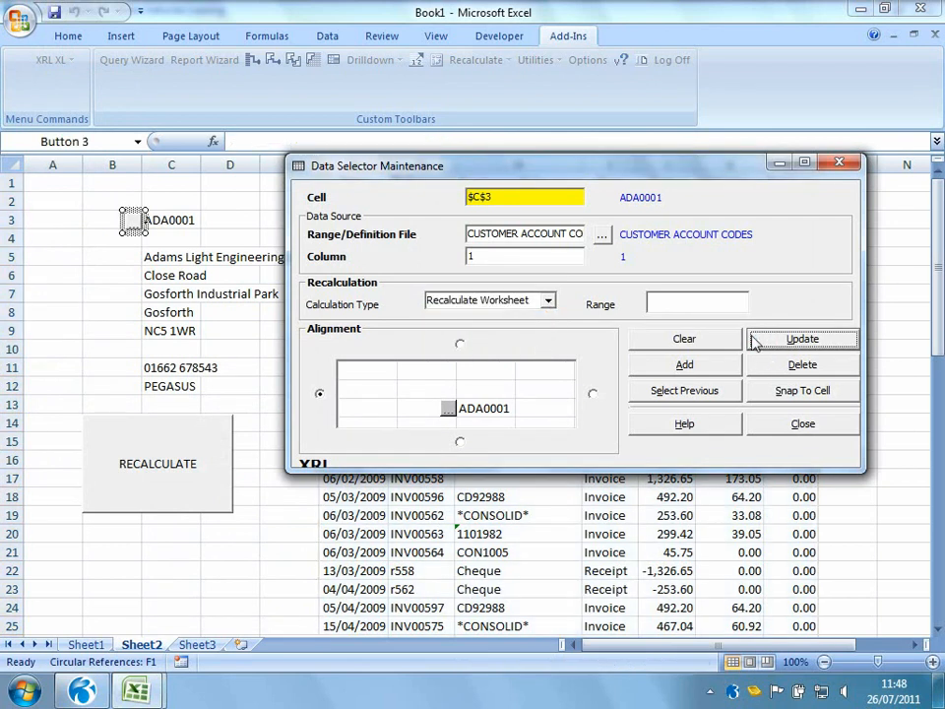
Close the data selector dialog and pick accounts ALI0005, AHL0001 and ADA0001 in turn with the data selector to refresh the report
left_click(783, 431)
left_click(236, 586)
left_click(130, 222)
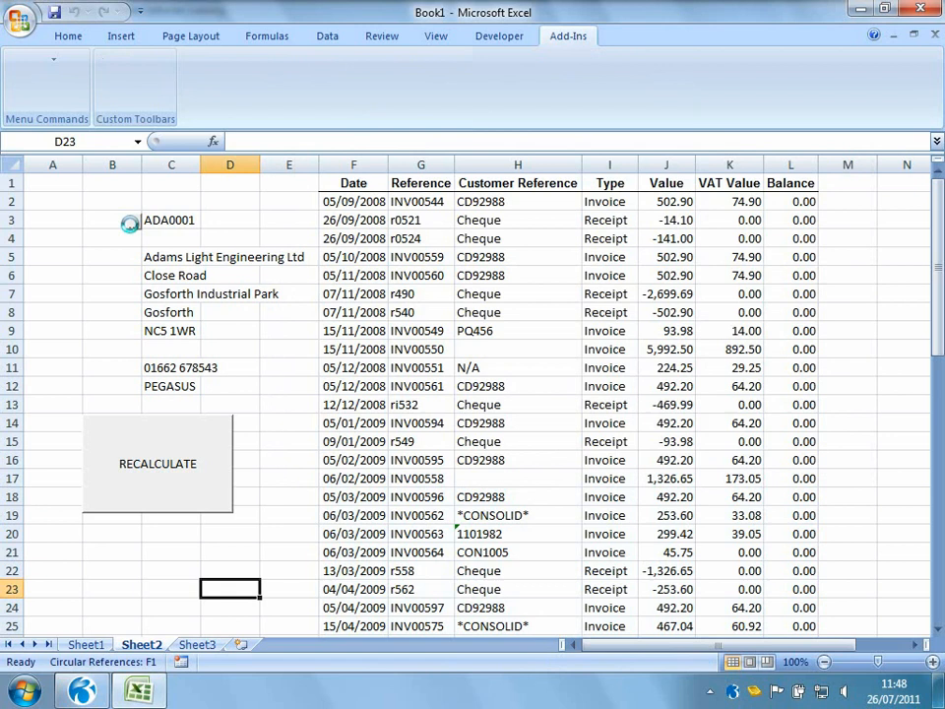
double_click(120, 131)
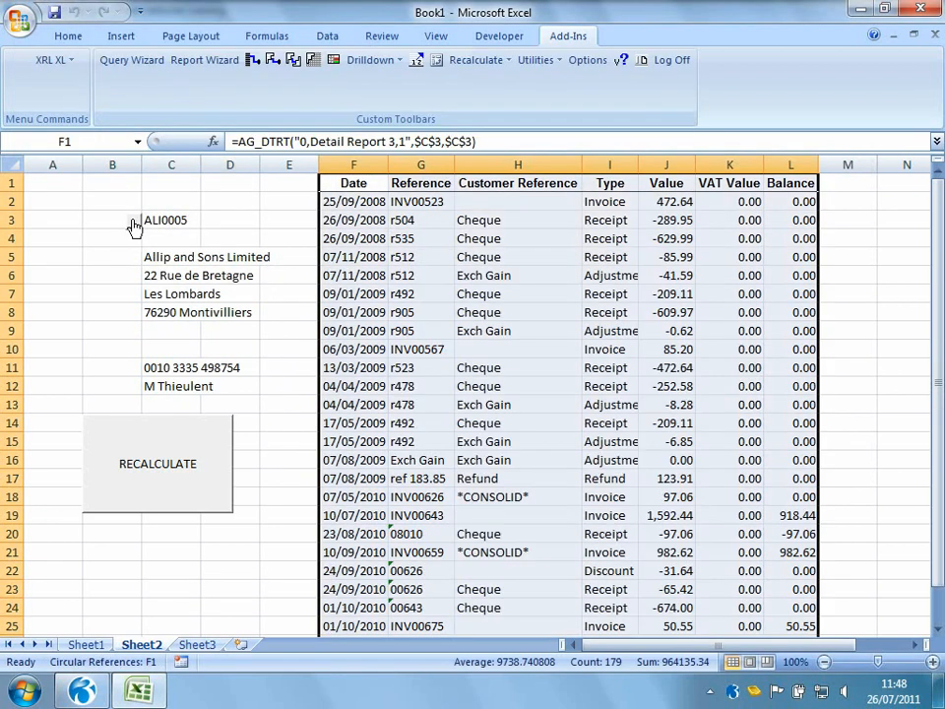
left_click(134, 226)
double_click(116, 110)
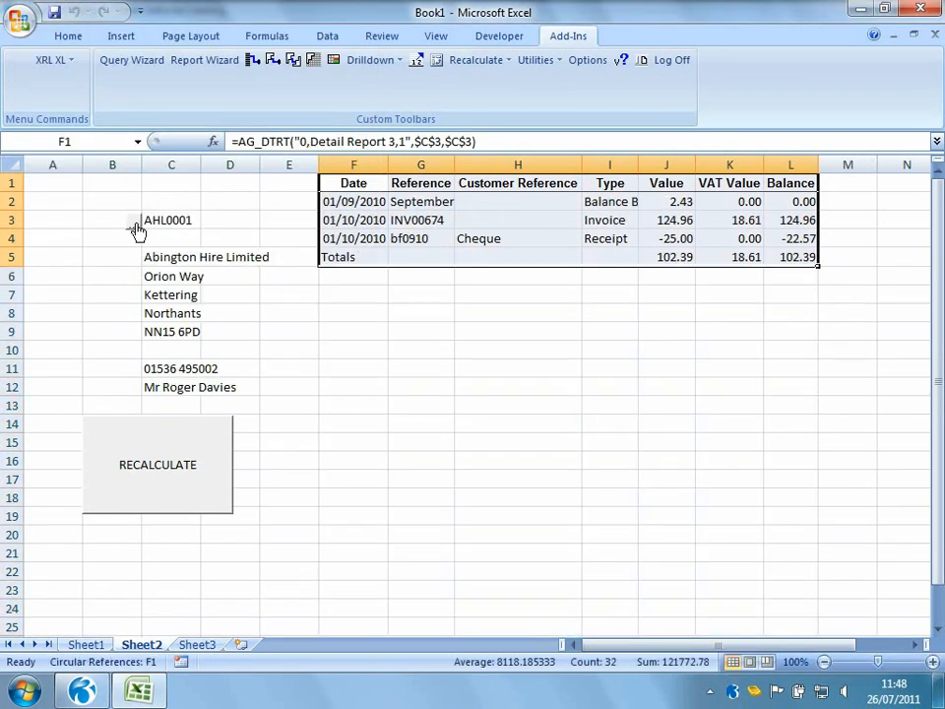
left_click(136, 228)
double_click(118, 107)
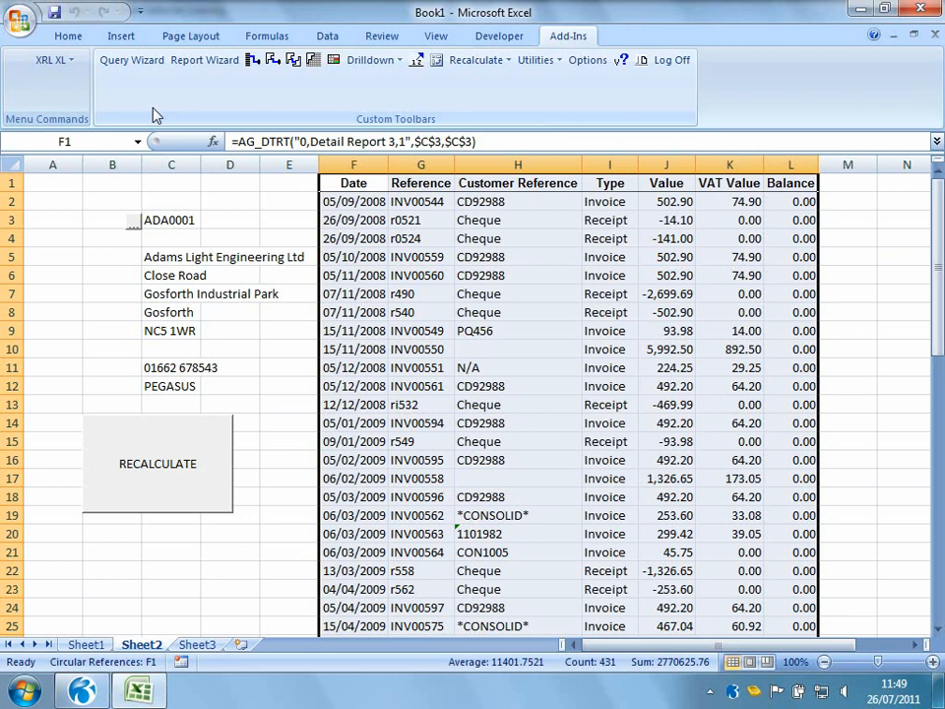
On Sheet3, start a new Detail Report and set its table to Sales History (SL)
left_click(198, 646)
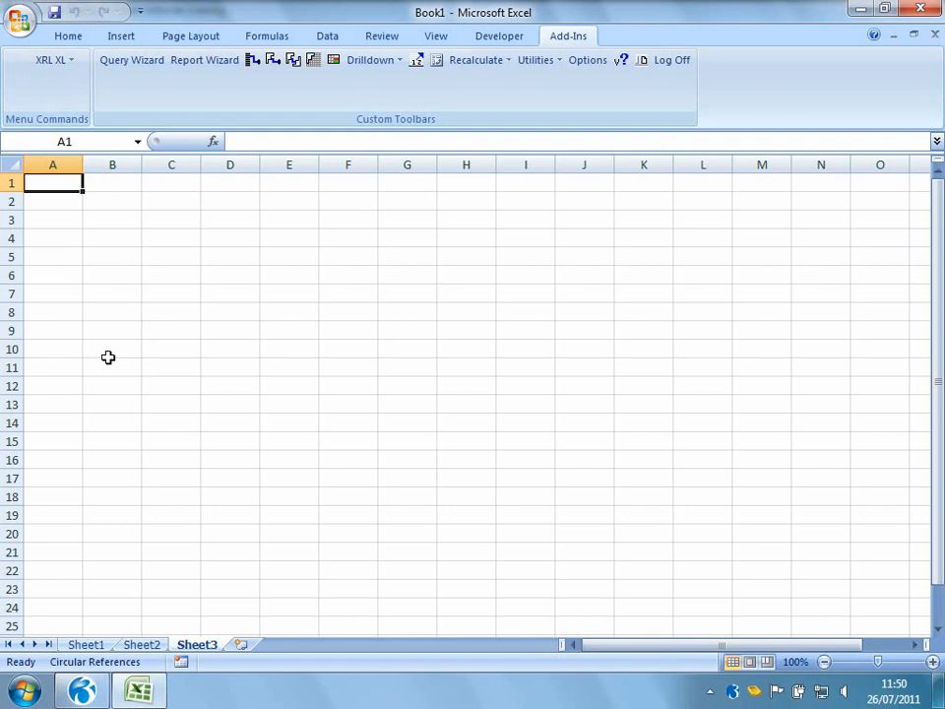
left_click(72, 67)
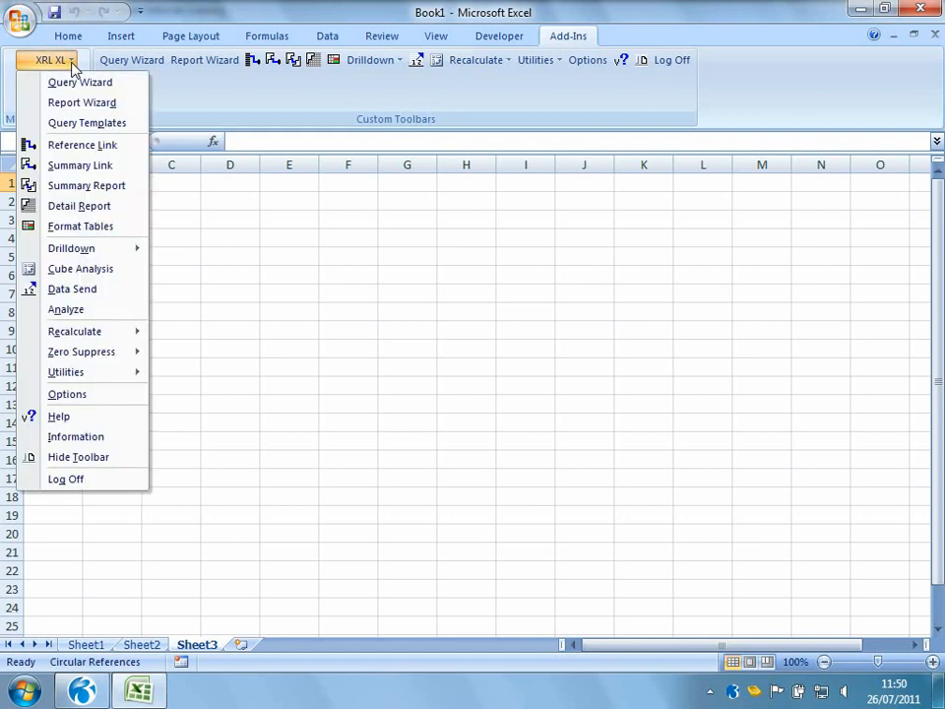
left_click(63, 205)
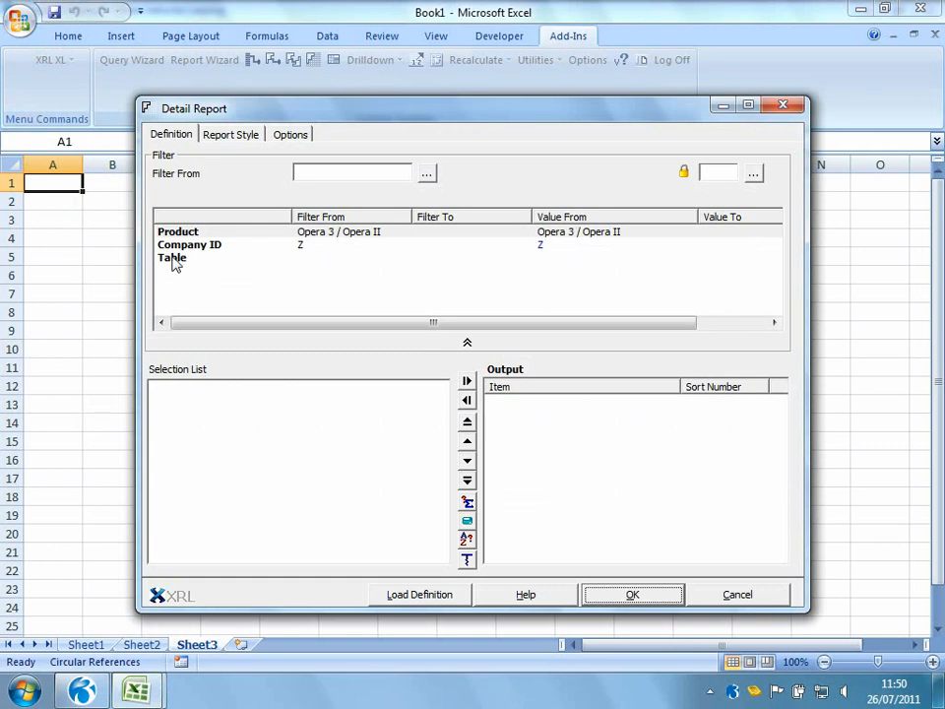
double_click(172, 258)
left_click(197, 220)
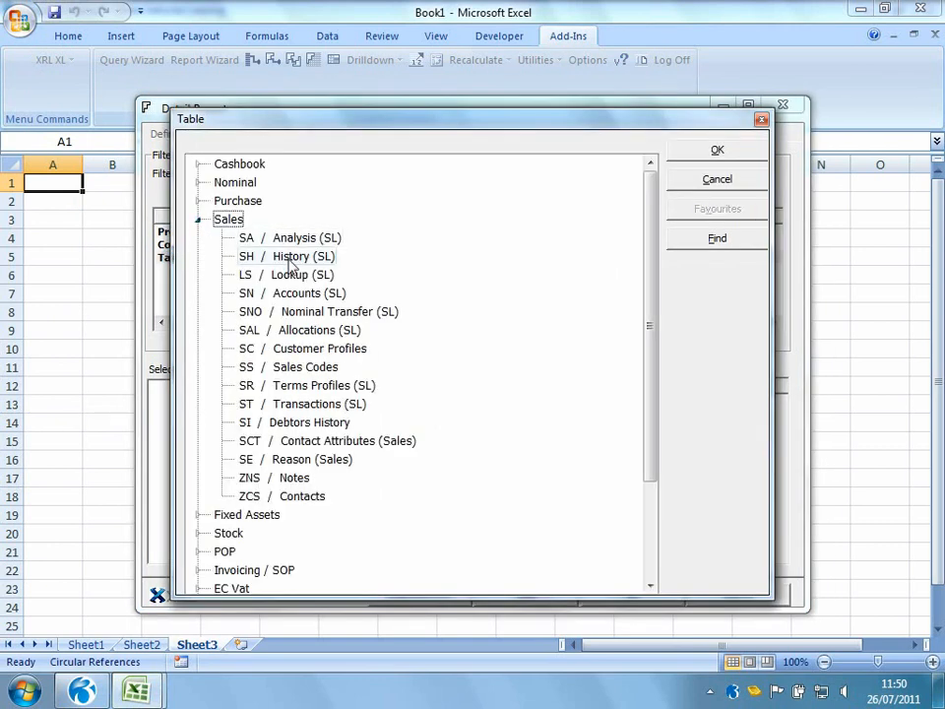
double_click(289, 258)
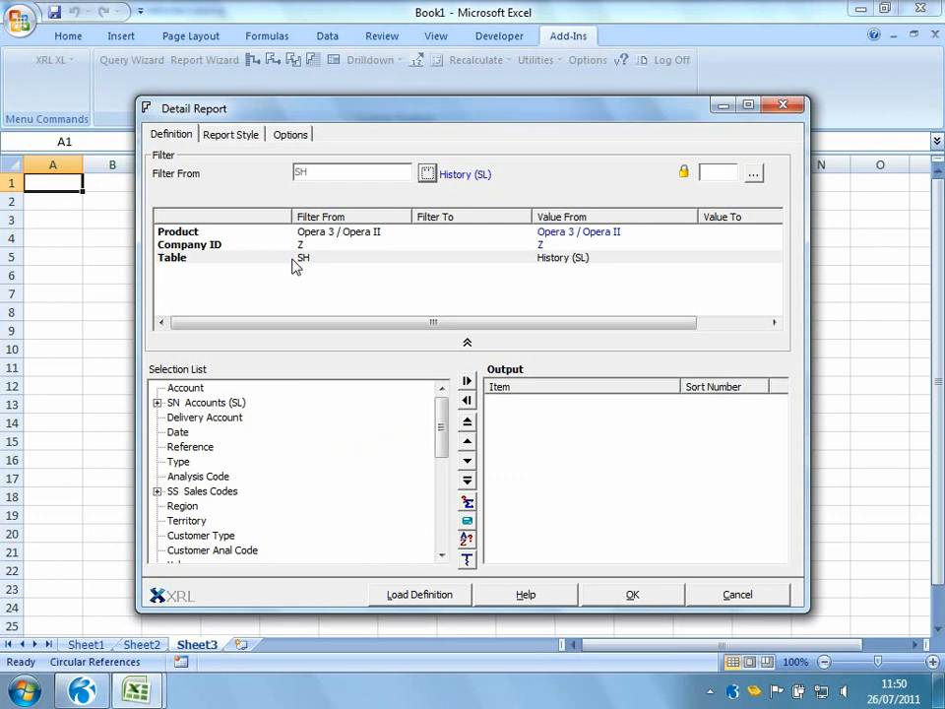
Add Account, Date, Region, Territory, Value and the CN Names Stock Reference fields to the report output
double_click(185, 389)
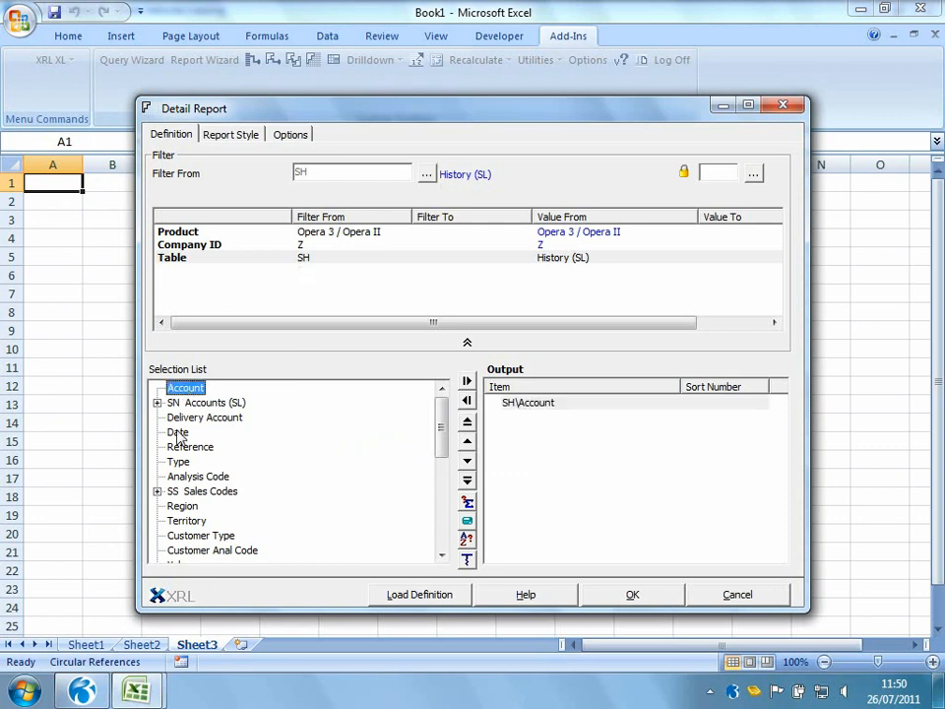
double_click(177, 433)
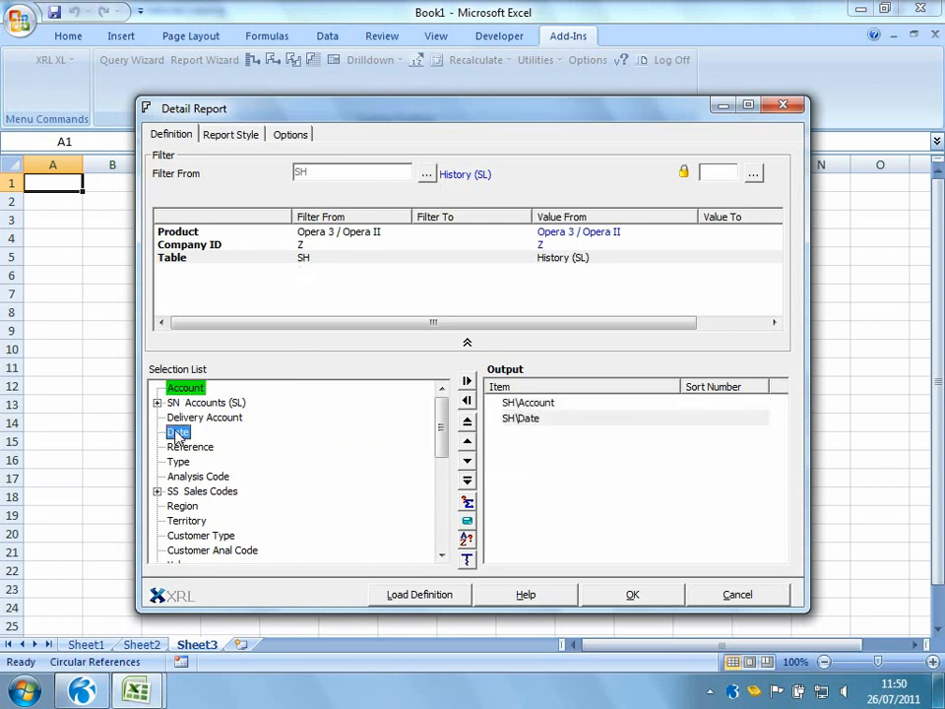
double_click(183, 506)
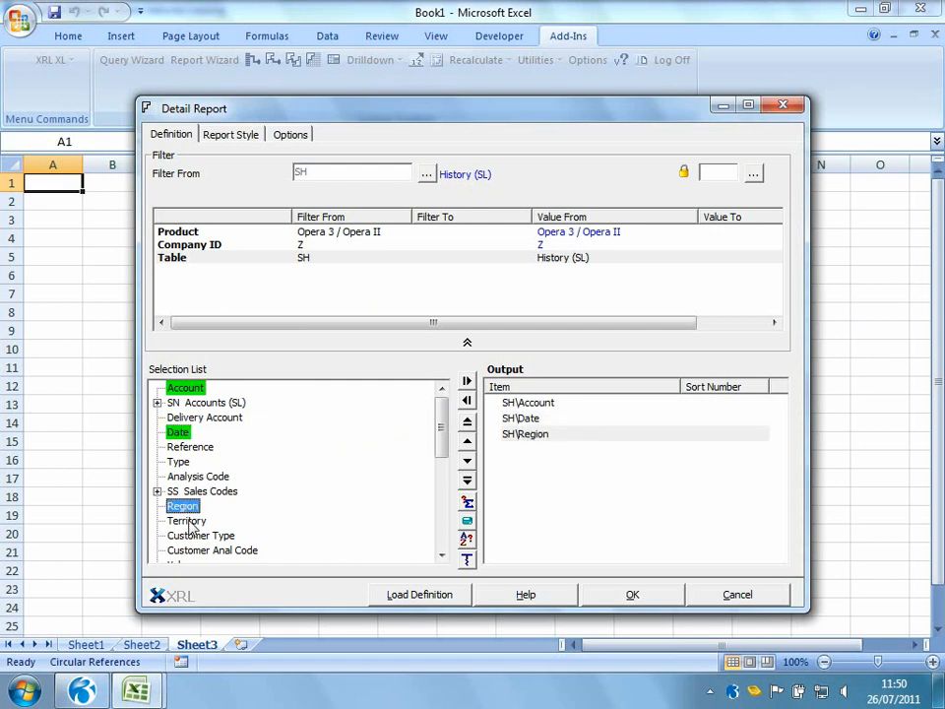
double_click(188, 522)
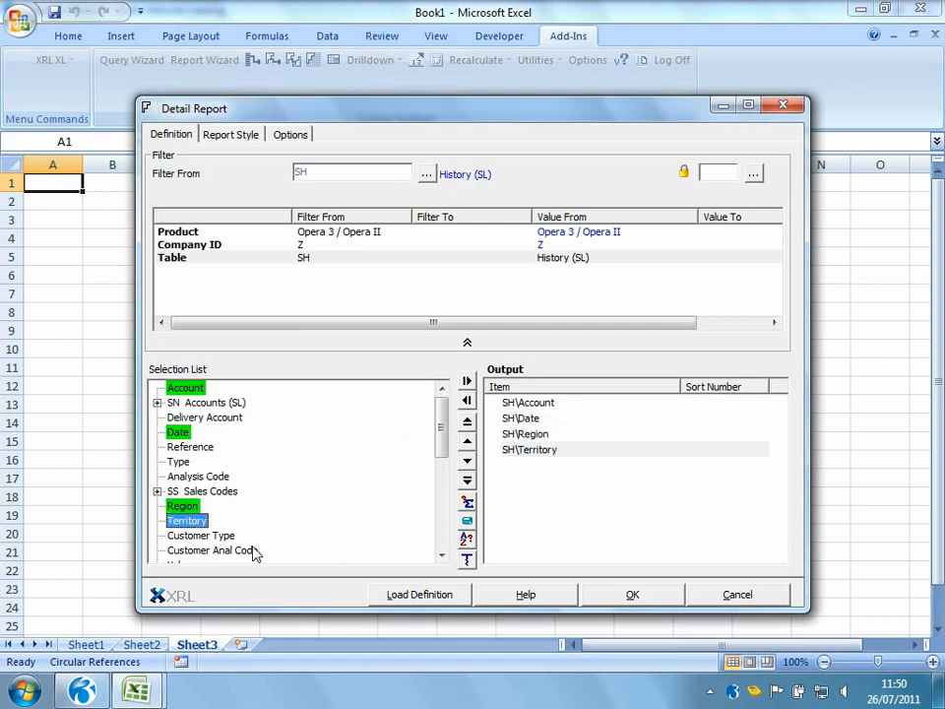
left_click(441, 555)
left_click(445, 555)
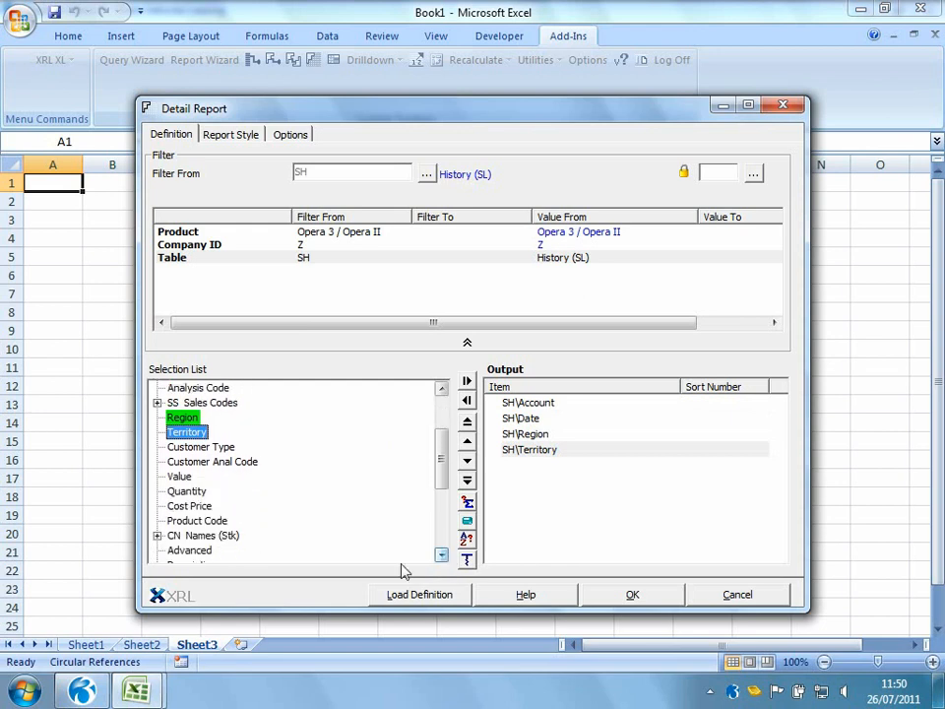
double_click(181, 479)
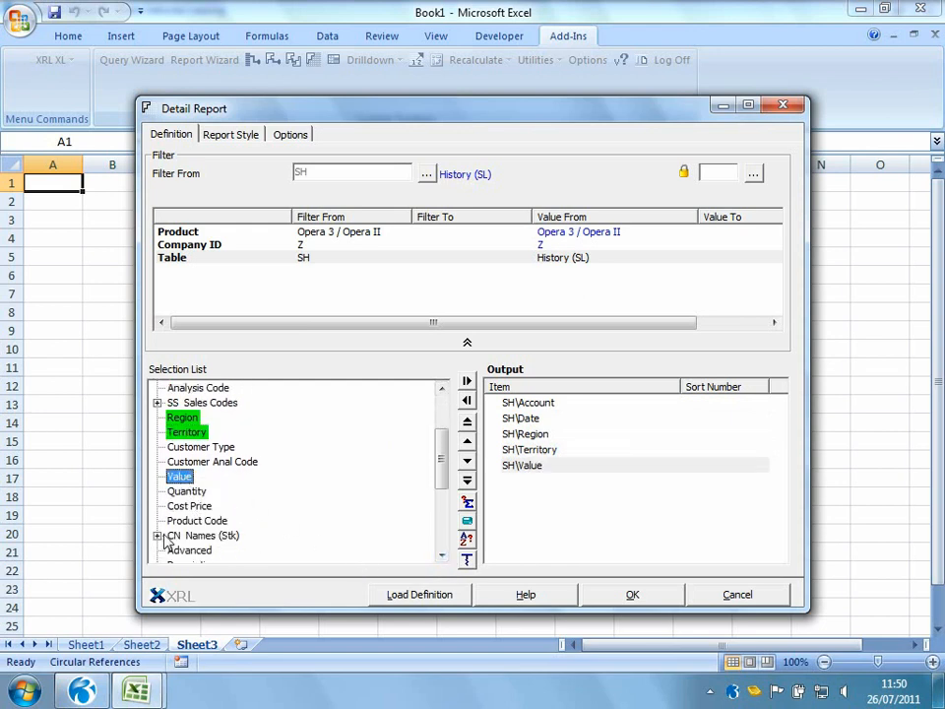
left_click(158, 535)
double_click(224, 551)
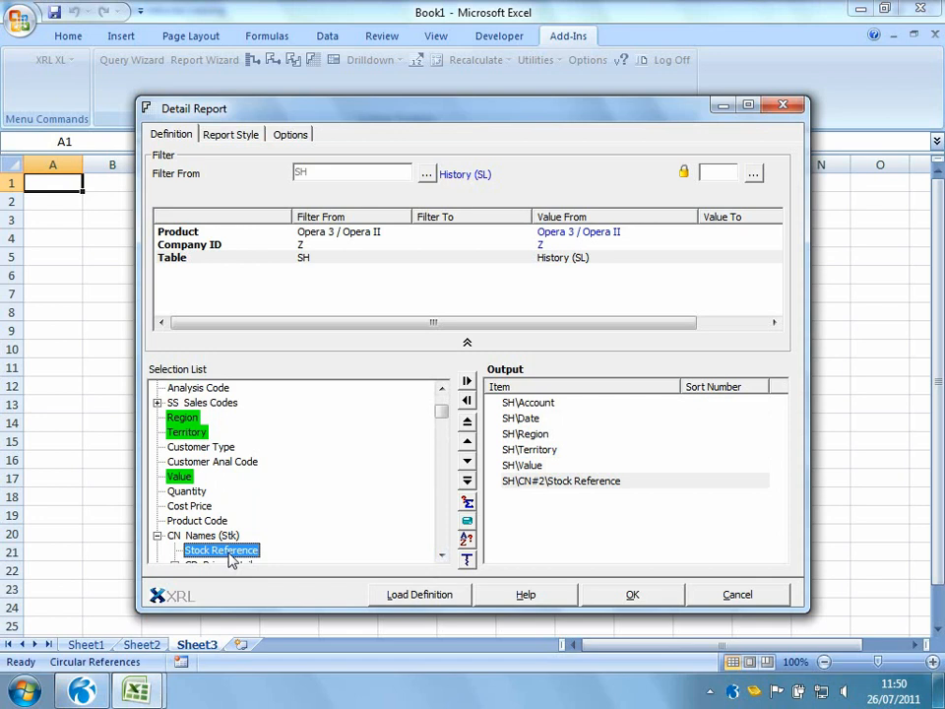
Turn on the Excel Pivot Table option in the report style and run the detail report
left_click(244, 138)
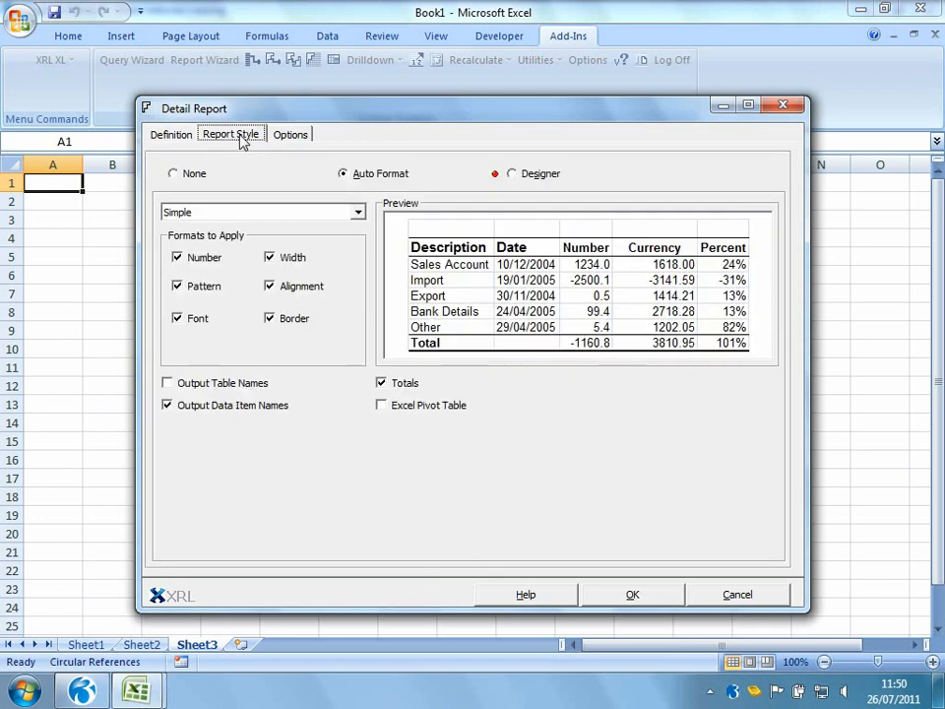
left_click(383, 408)
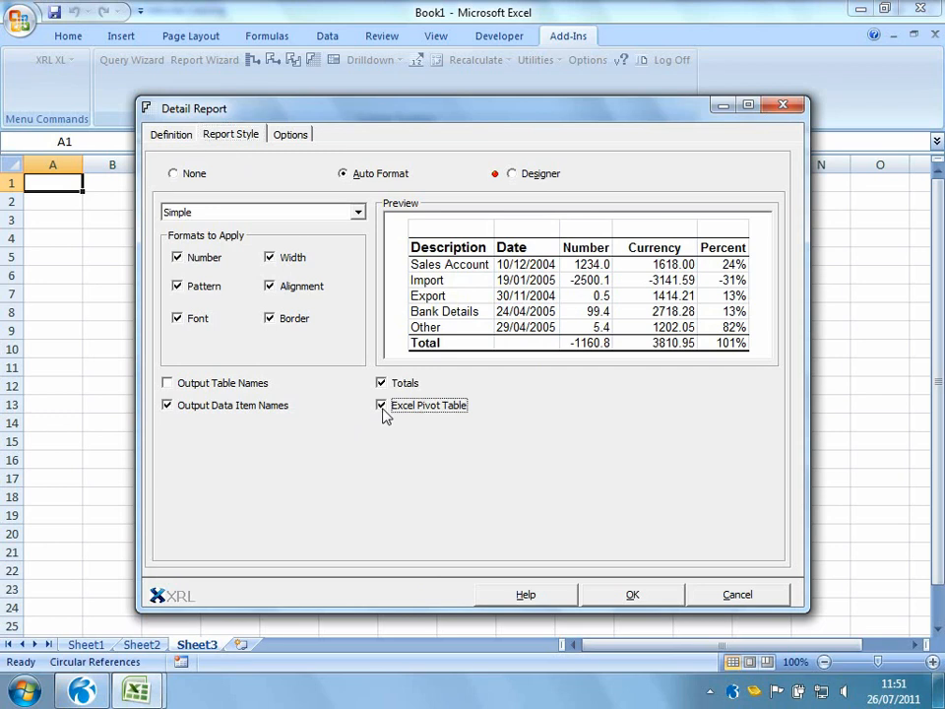
left_click(611, 595)
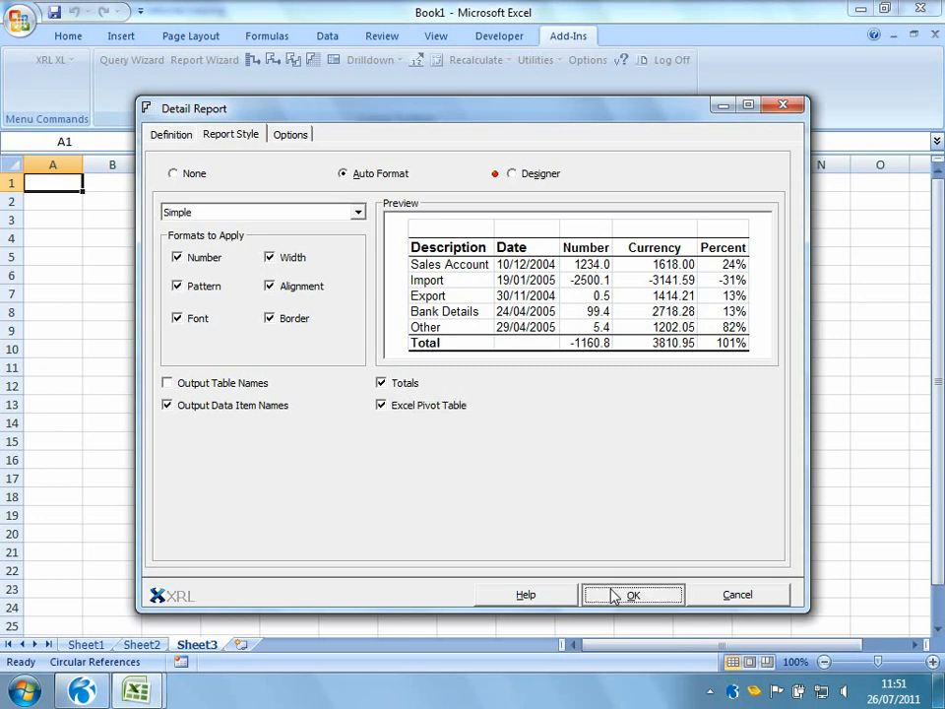
left_click(257, 650)
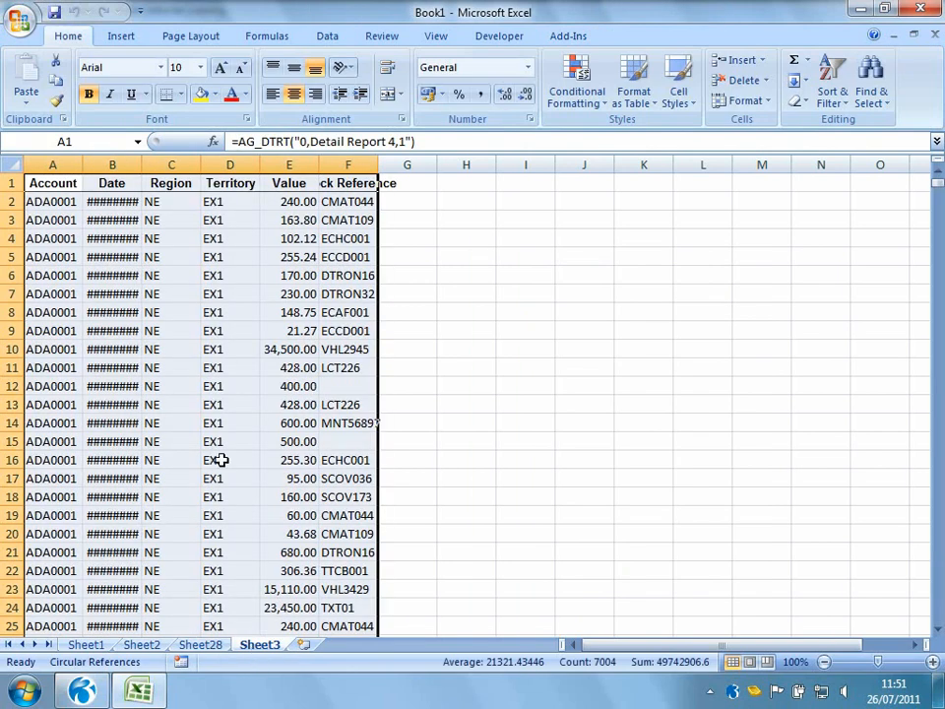
Widen the Date column so full dates show and scroll down through the report rows
left_click_drag(140, 168, 155, 168)
left_click(542, 350)
scroll(275, 359, "down", 12)
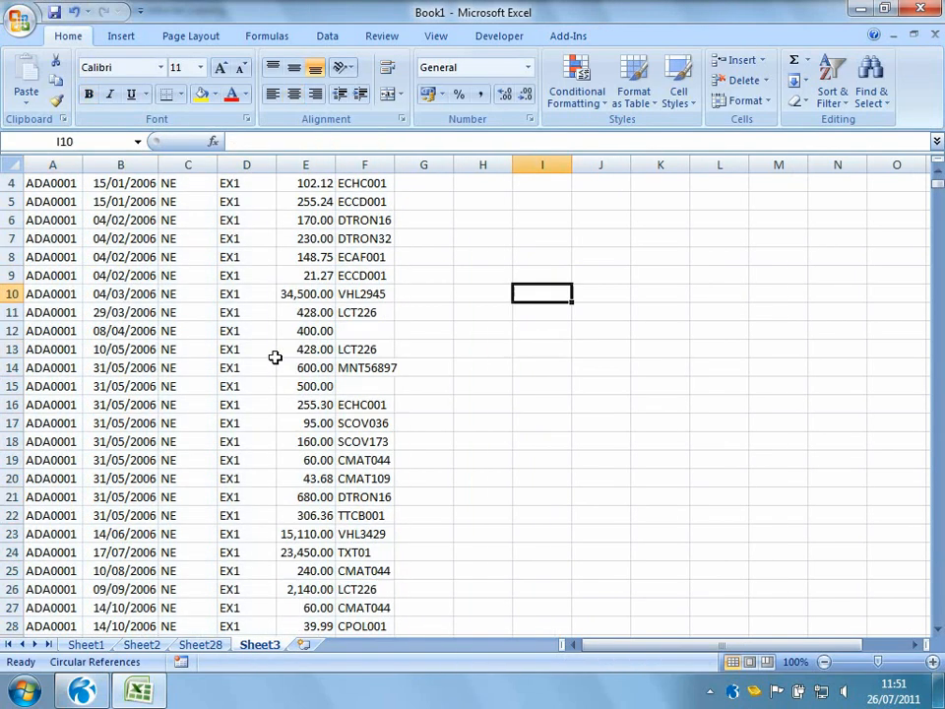
scroll(274, 358, "down", 3)
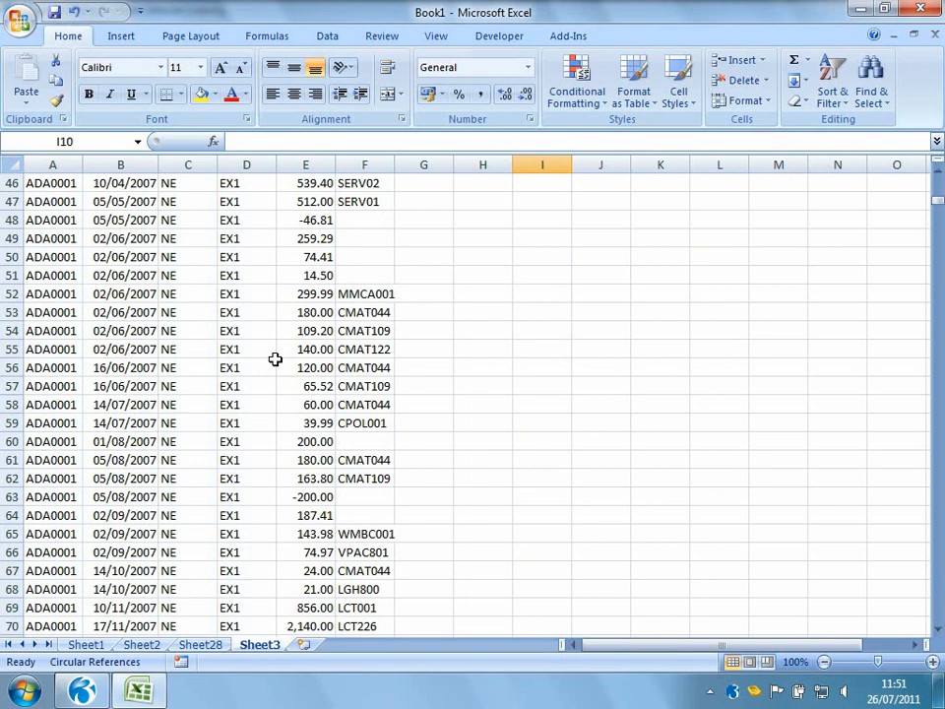
On Sheet28, lay out the pivot table with Account as rows, Region as columns and Value summed
left_click(202, 646)
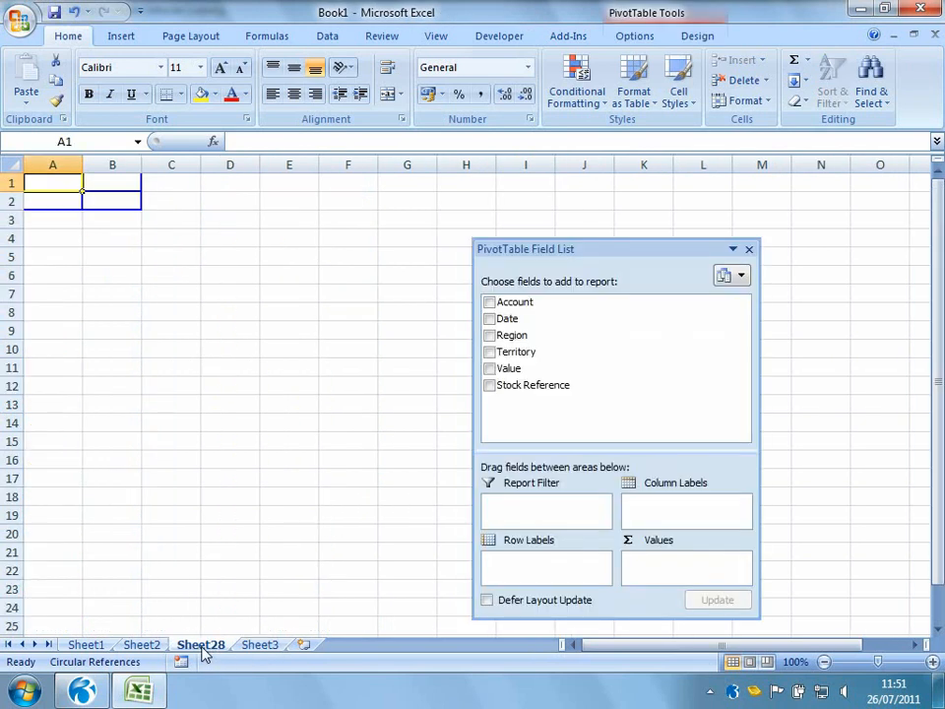
left_click_drag(510, 248, 415, 204)
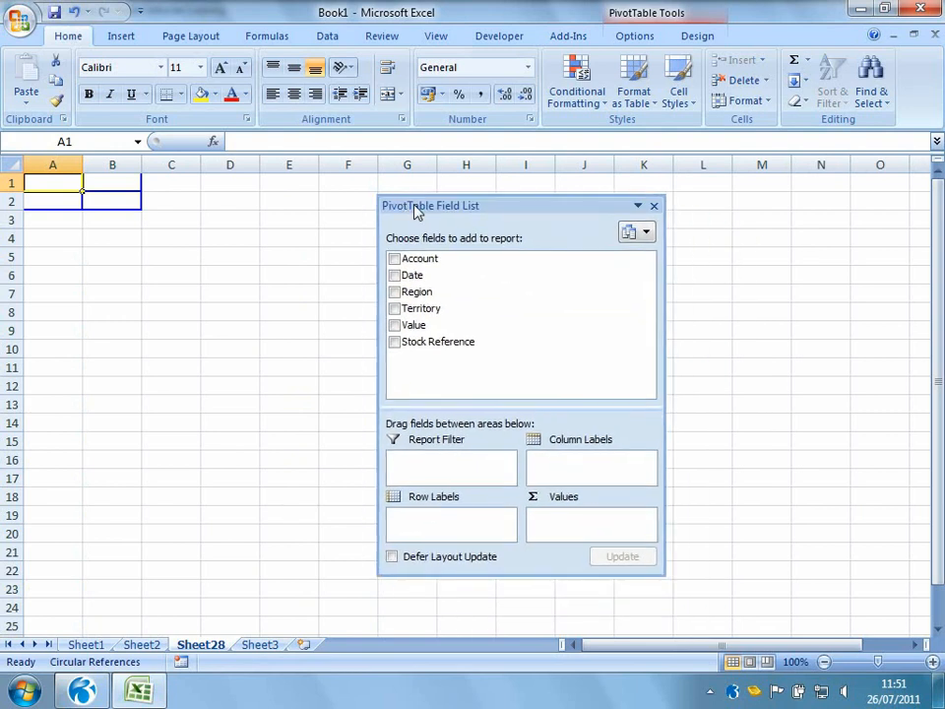
left_click_drag(282, 277, 61, 203)
left_click_drag(423, 328, 85, 181)
left_click_drag(417, 293, 156, 194)
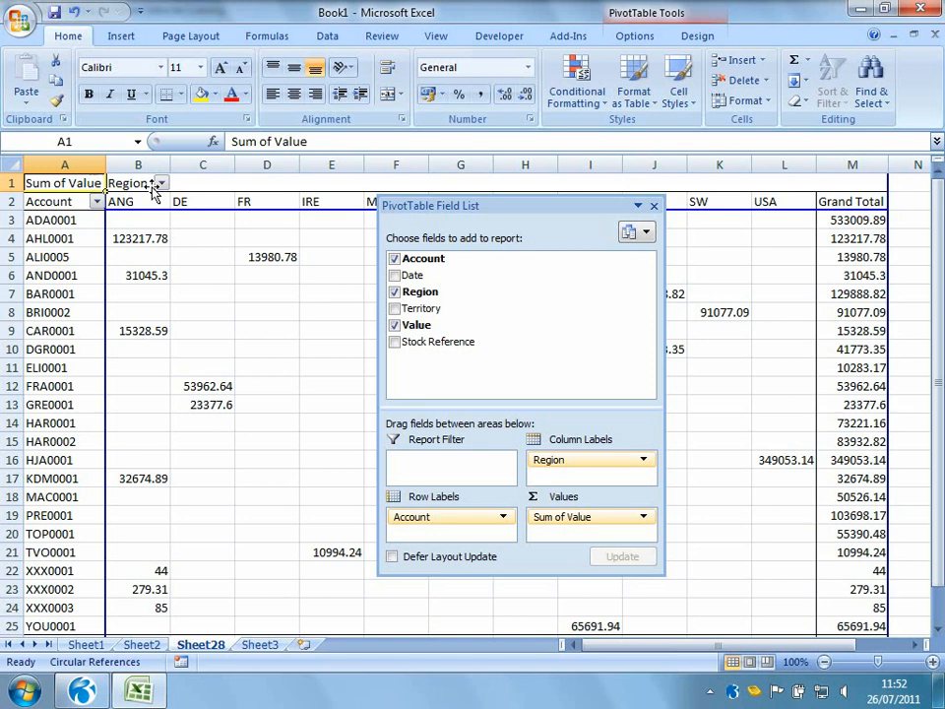
Insert a new worksheet, start a Cube Analysis and set its table to Sales History (SL)
left_click(303, 644)
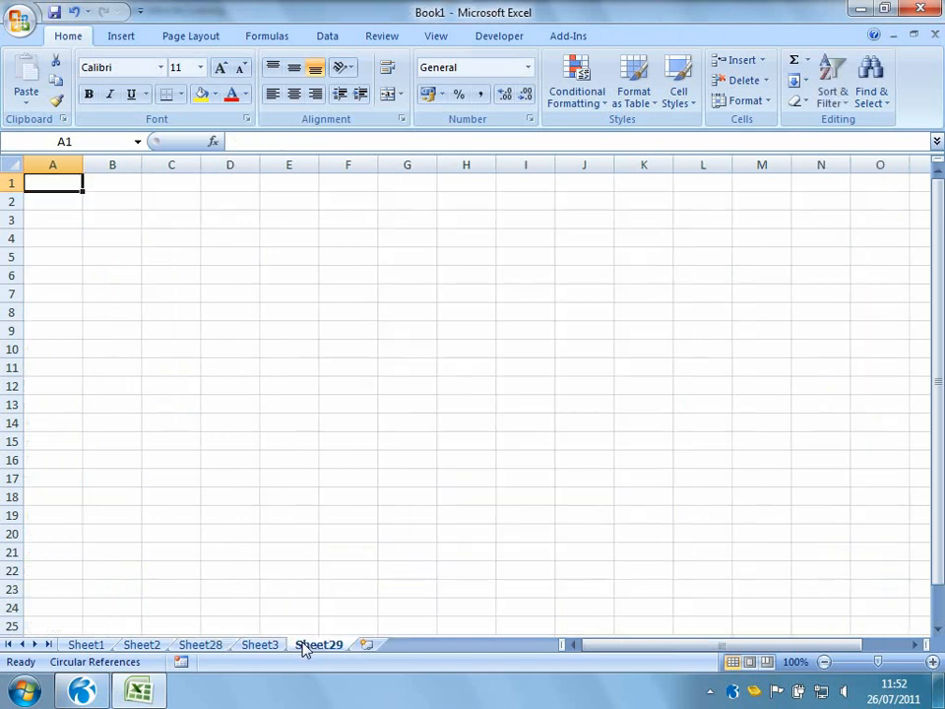
left_click(569, 33)
left_click(65, 60)
left_click(183, 310)
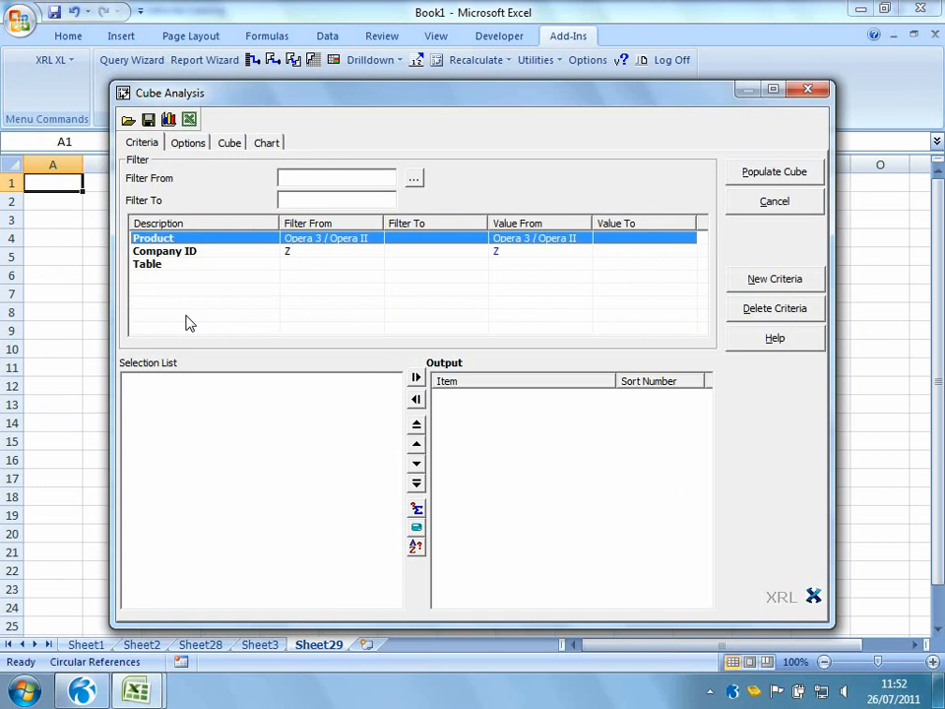
double_click(166, 268)
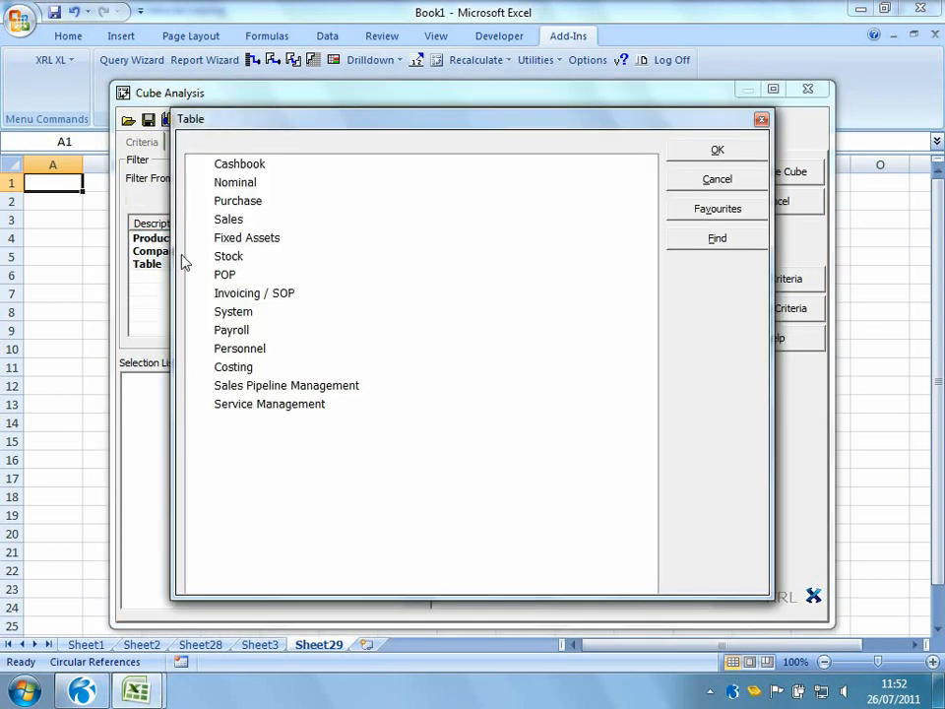
left_click(197, 219)
double_click(295, 256)
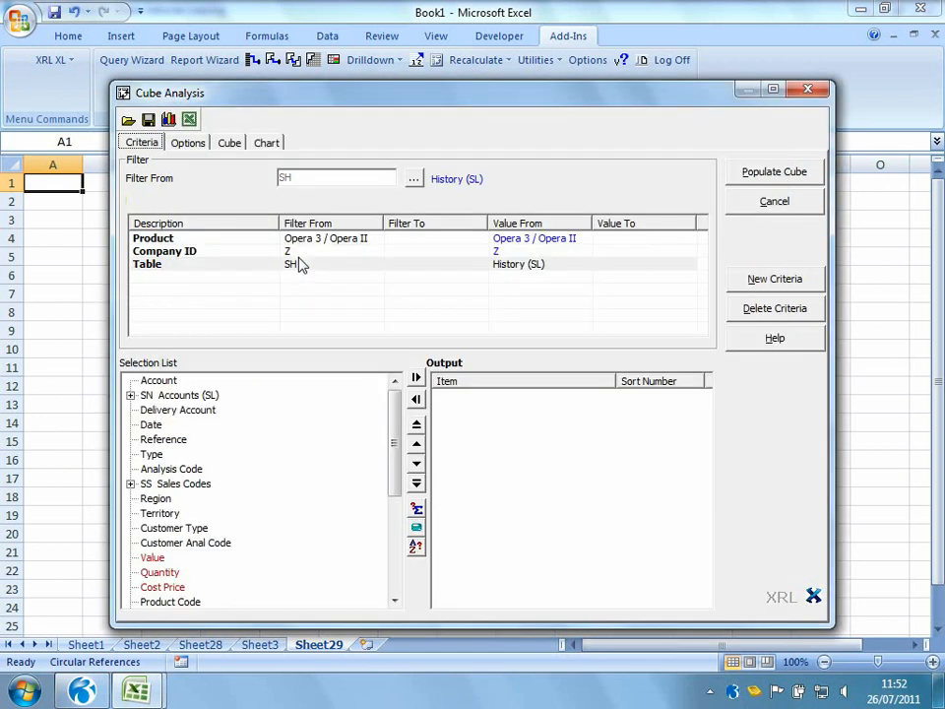
Add Account, Date, Region, Territory, Value and the Names (Stk) Stock Reference fields to the cube output
double_click(161, 382)
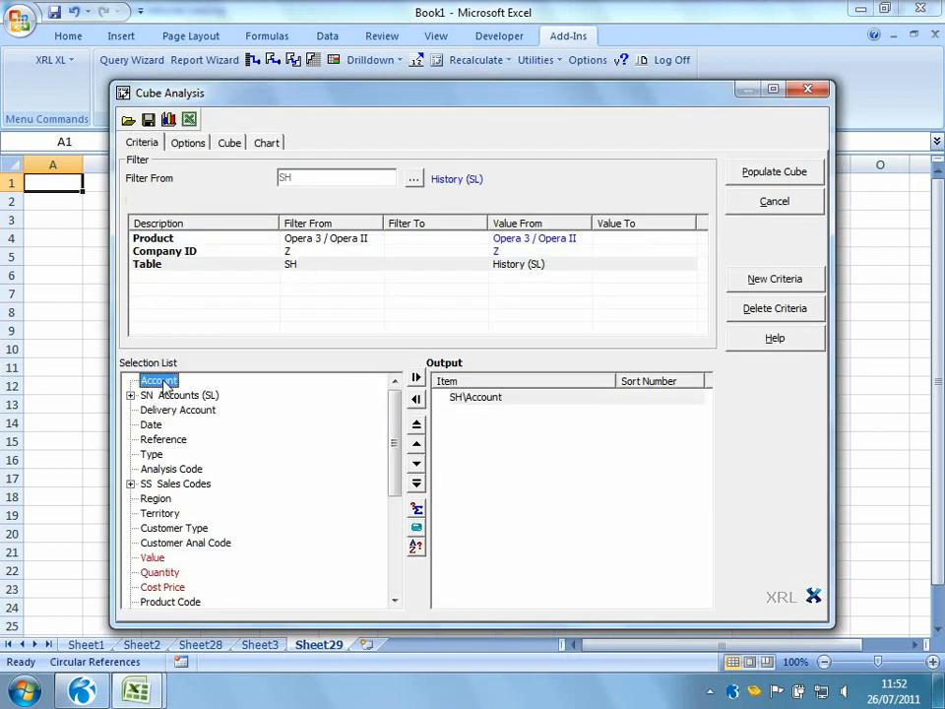
double_click(150, 424)
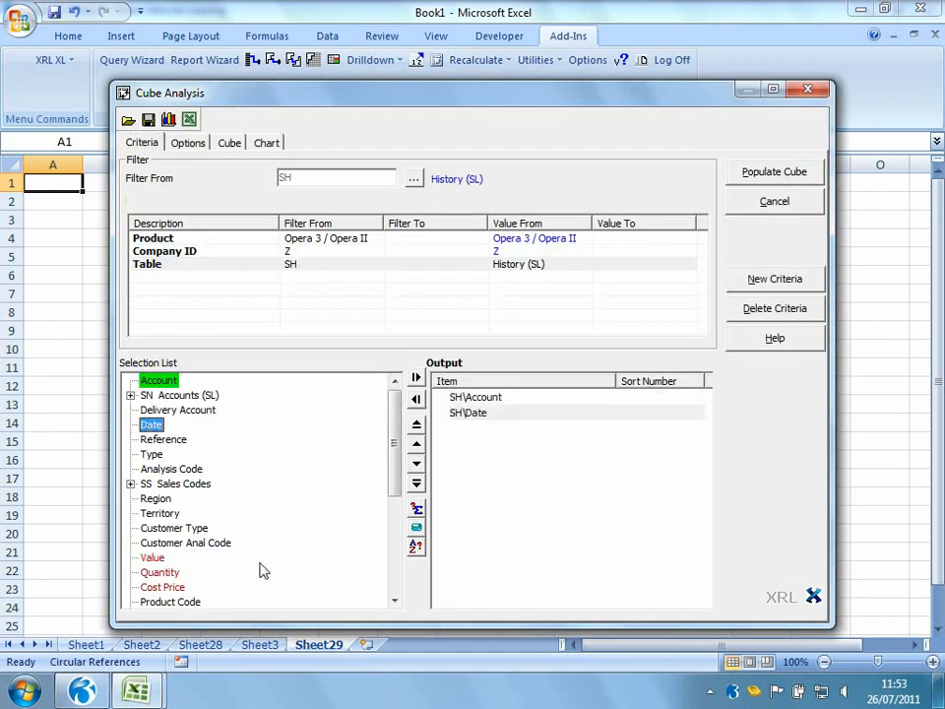
double_click(155, 498)
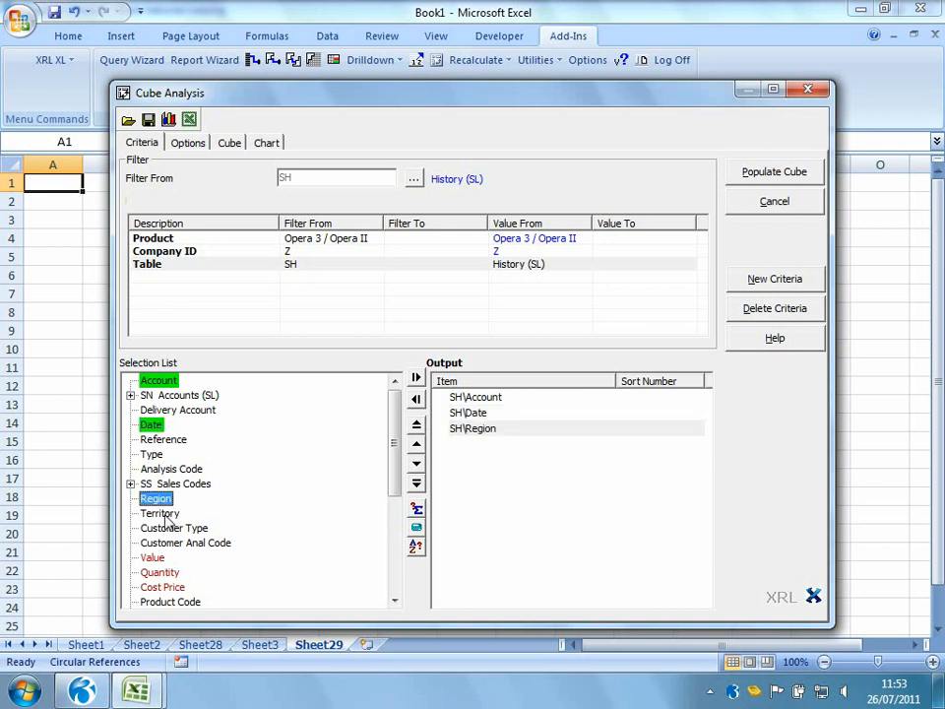
double_click(162, 513)
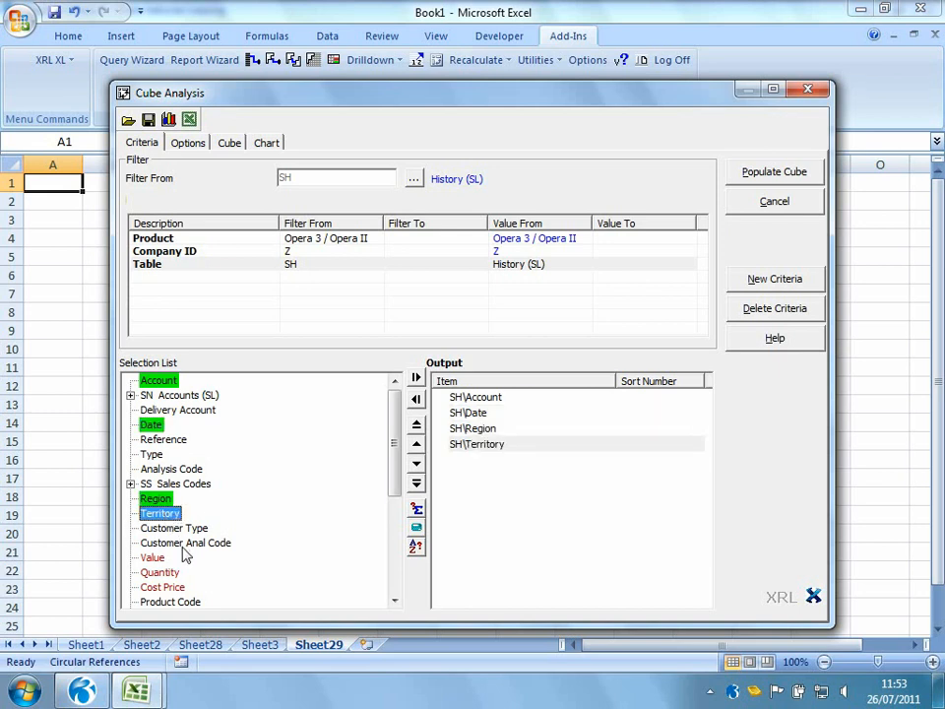
double_click(152, 557)
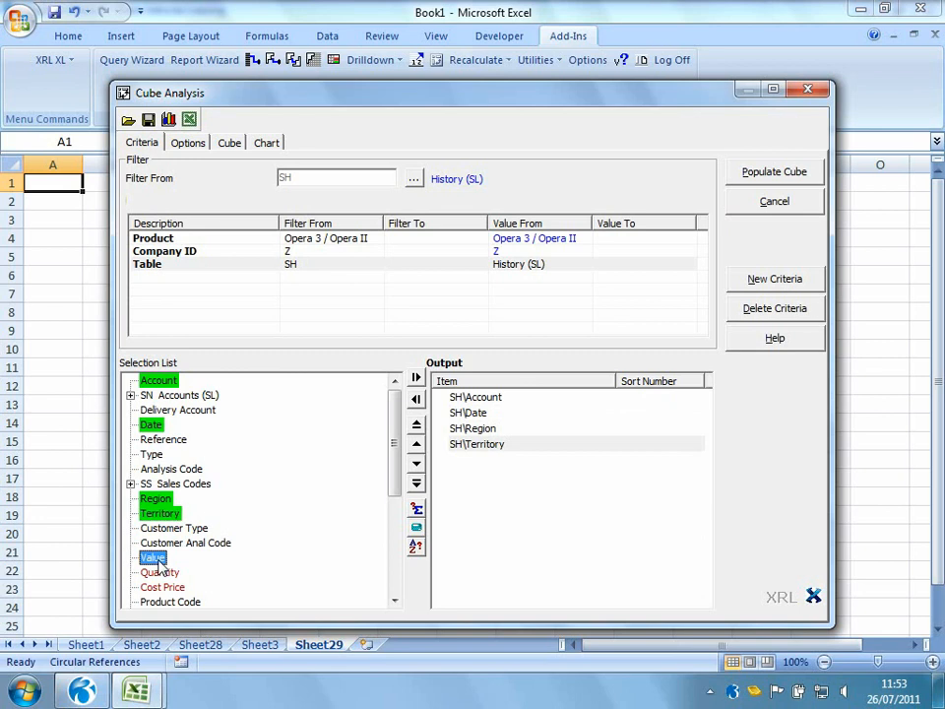
left_click(394, 599)
left_click(130, 557)
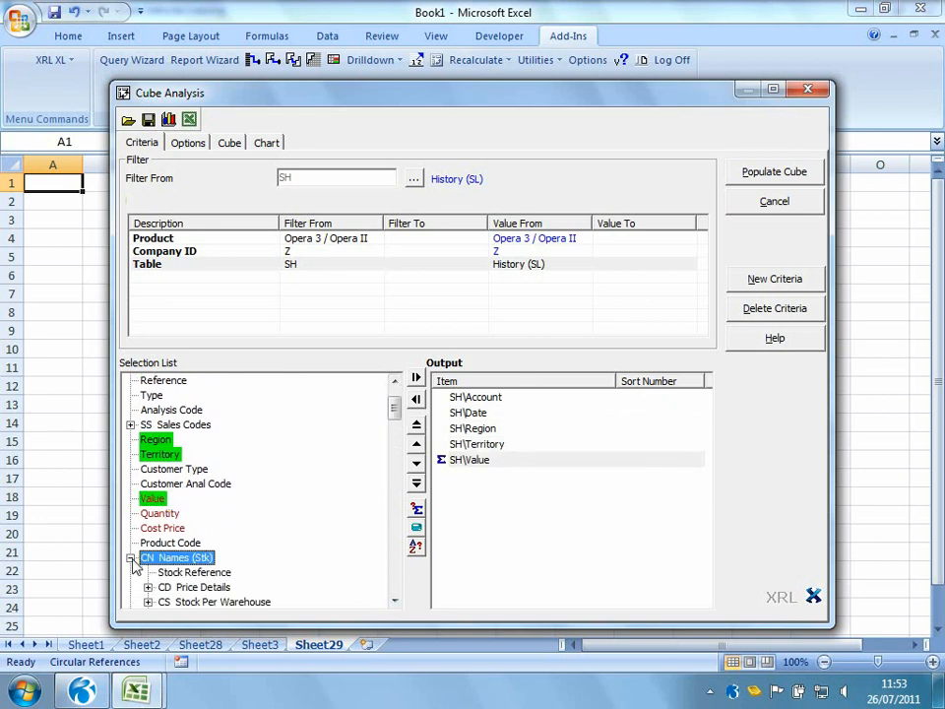
double_click(201, 572)
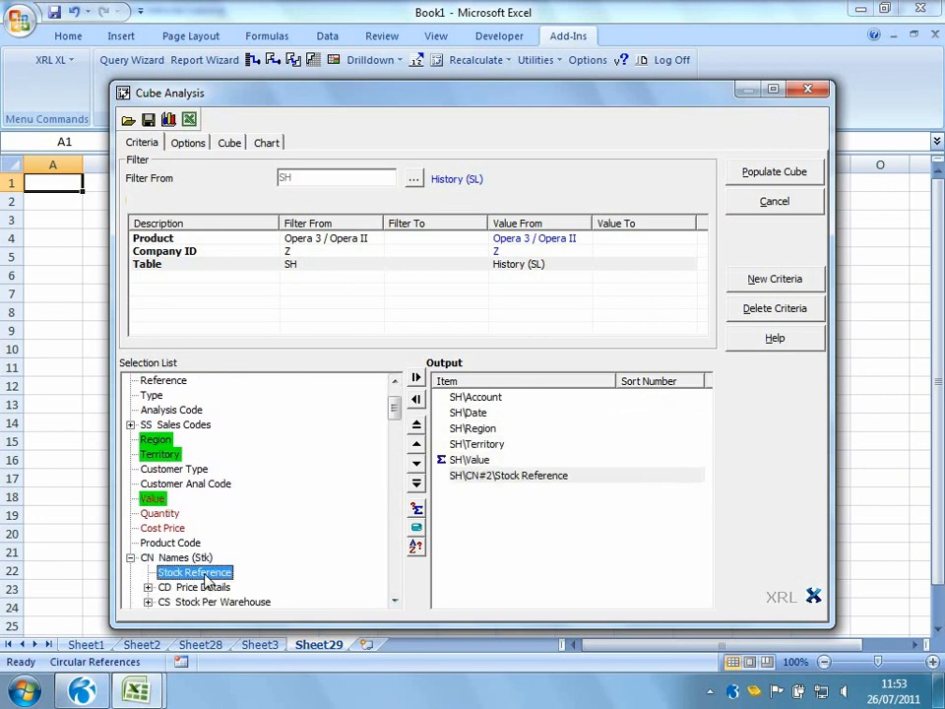
In the cube dimension options, split the Date field into Year and Month
left_click(188, 143)
left_click(205, 228)
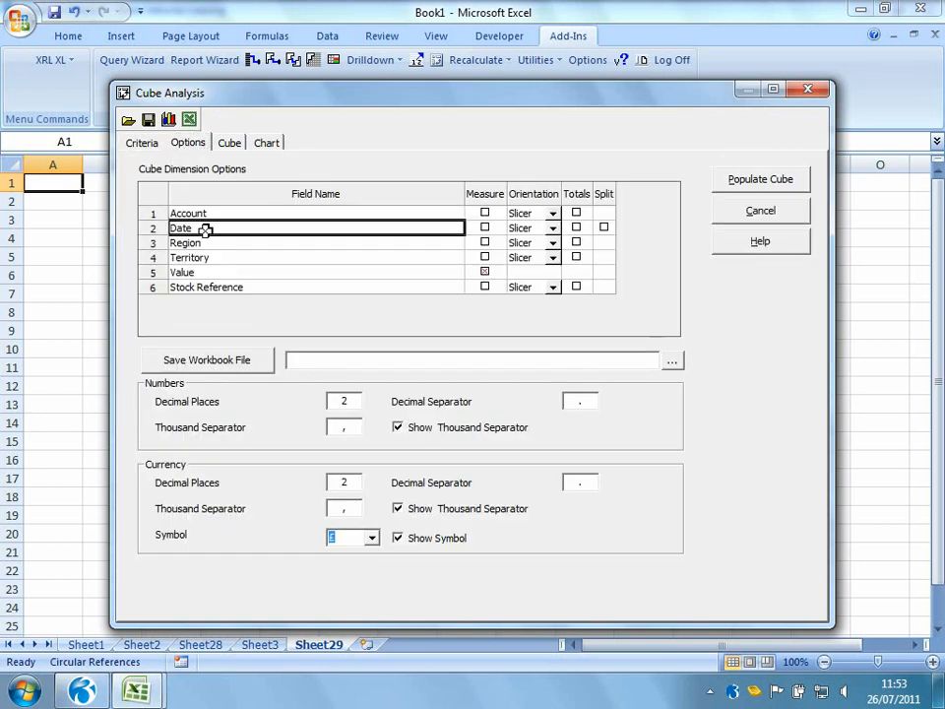
left_click(604, 228)
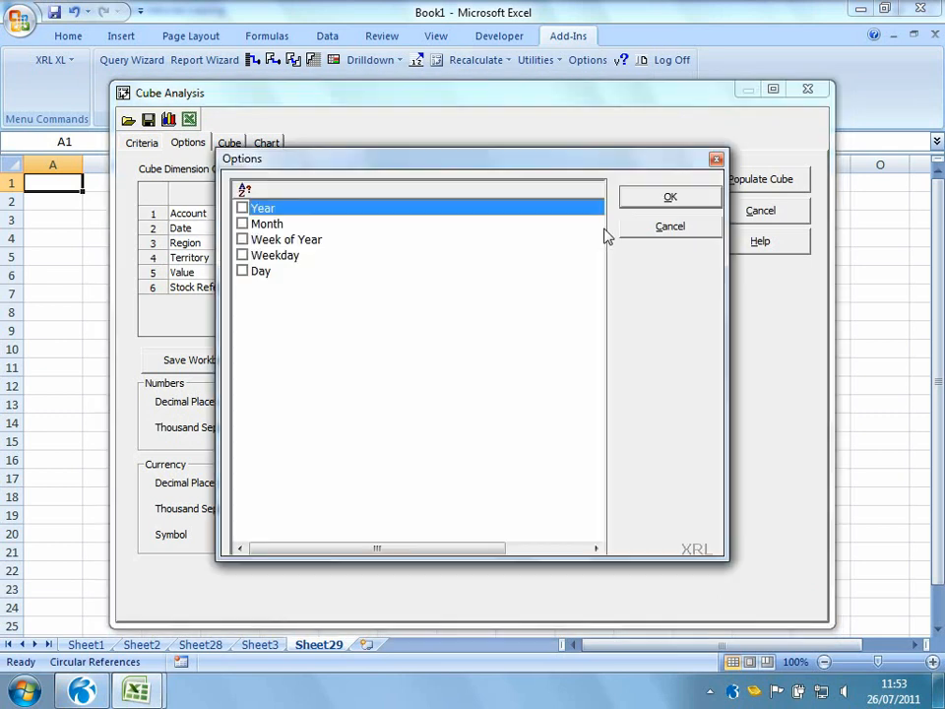
left_click(242, 209)
left_click(242, 224)
left_click(654, 201)
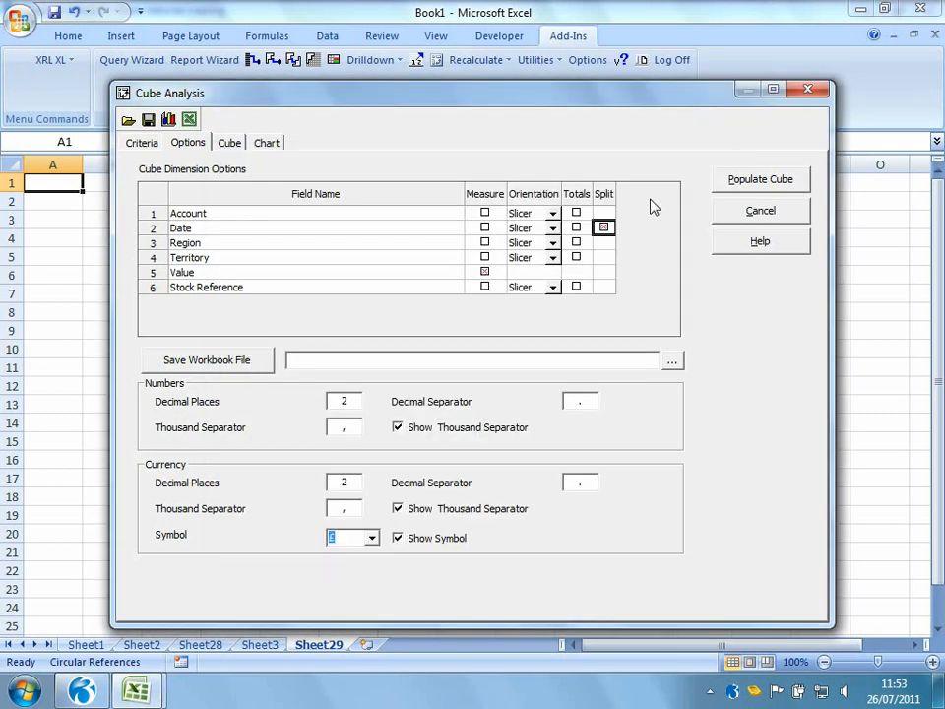
Populate the cube, then pivot Region into the columns and Date Month into the rows
left_click(737, 191)
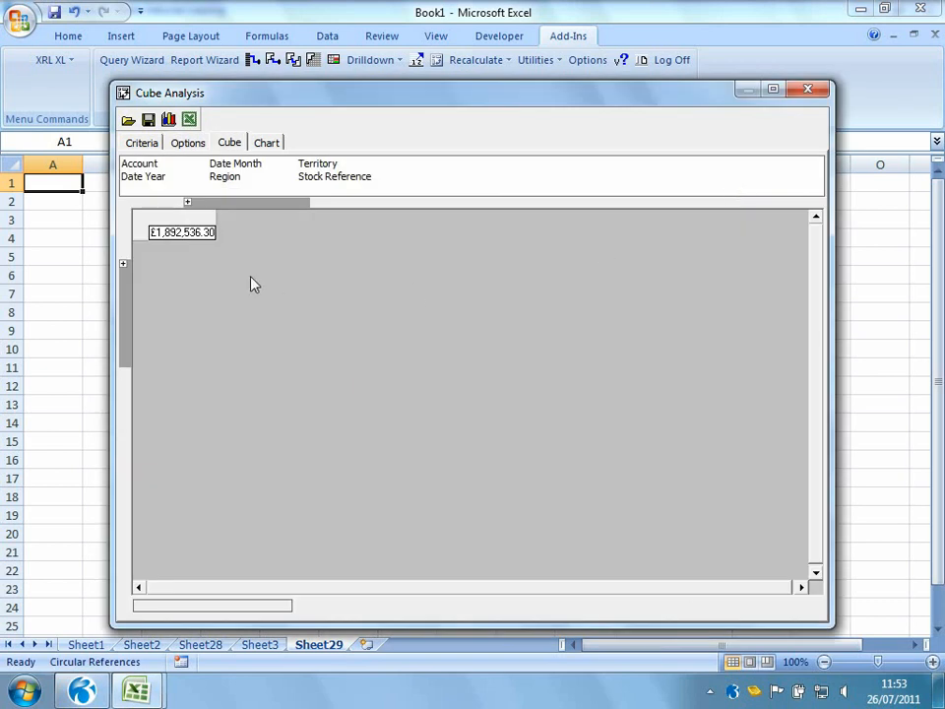
left_click(188, 232)
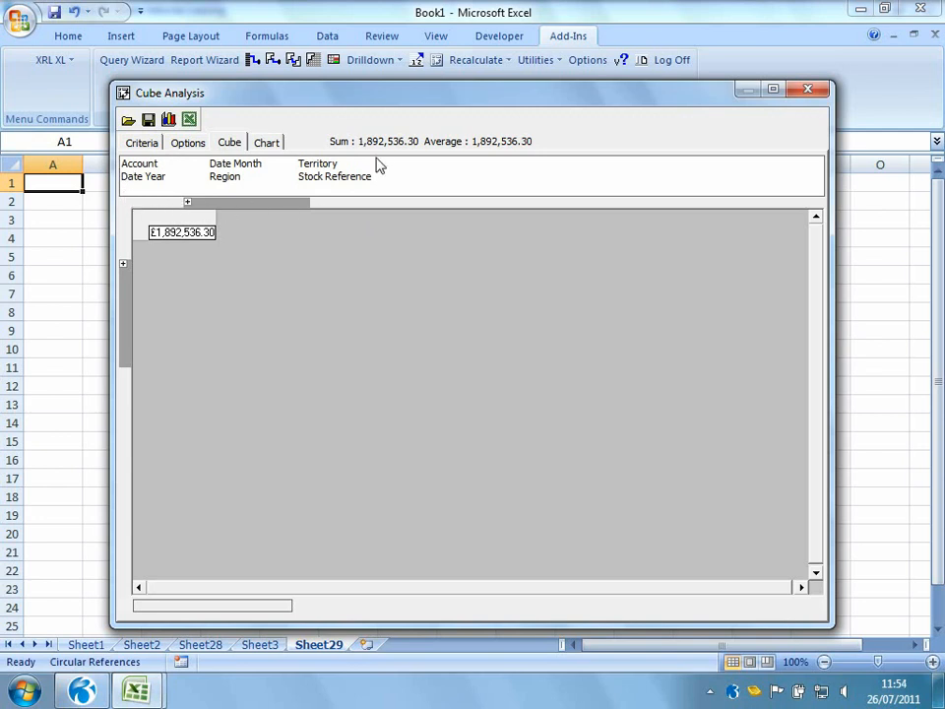
left_click_drag(225, 179, 254, 195)
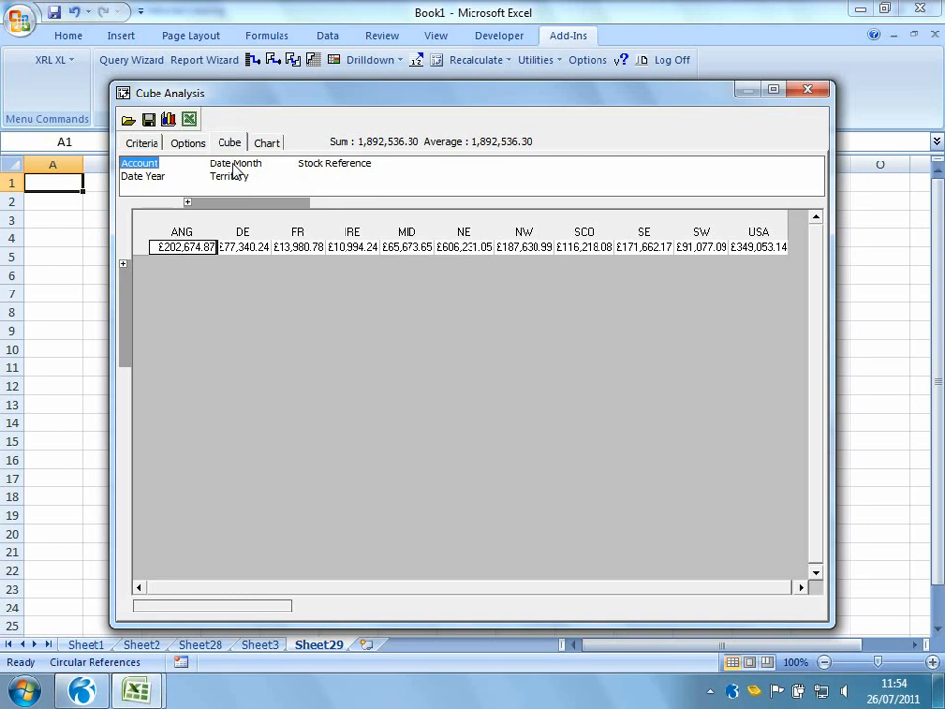
left_click_drag(234, 166, 133, 354)
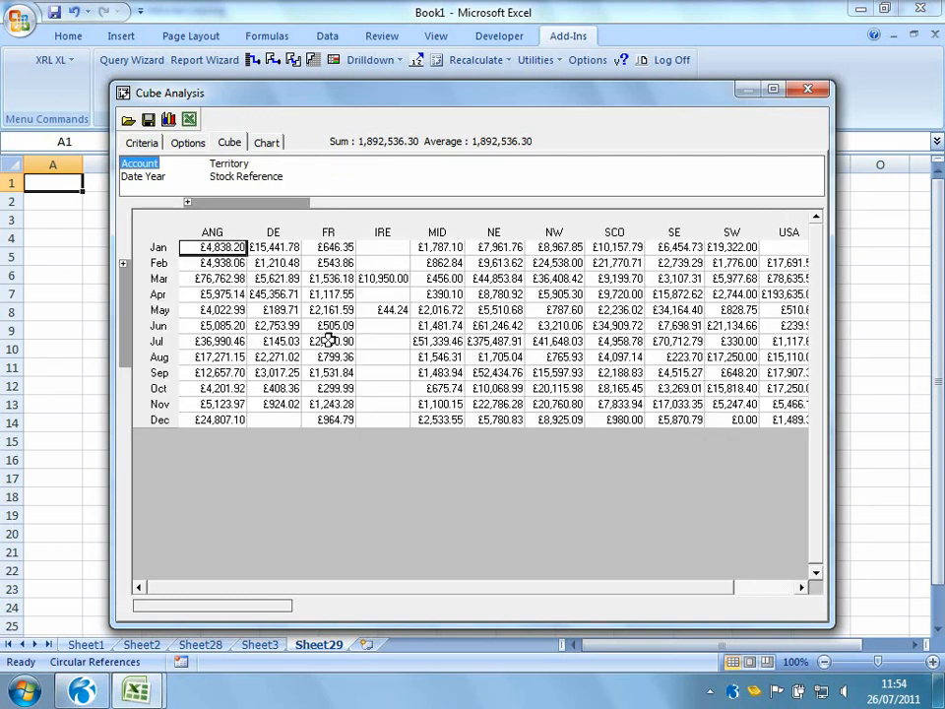
Chart the NE region's monthly values and drill down from the July bar to its transactions
left_click_drag(489, 248, 500, 416)
left_click(268, 144)
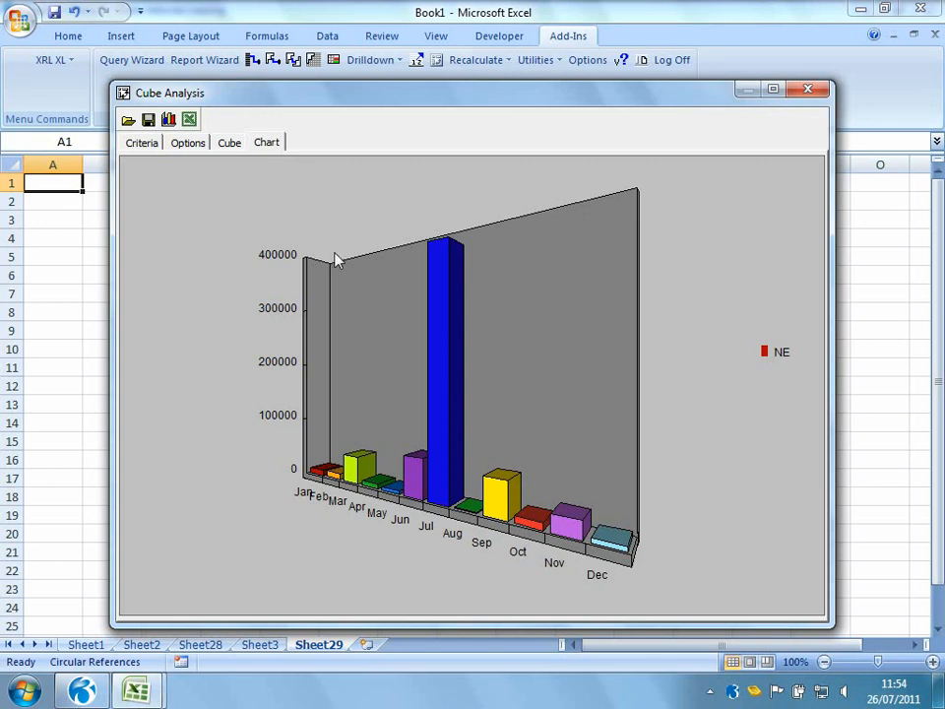
right_click(437, 397)
mouse_move(470, 406)
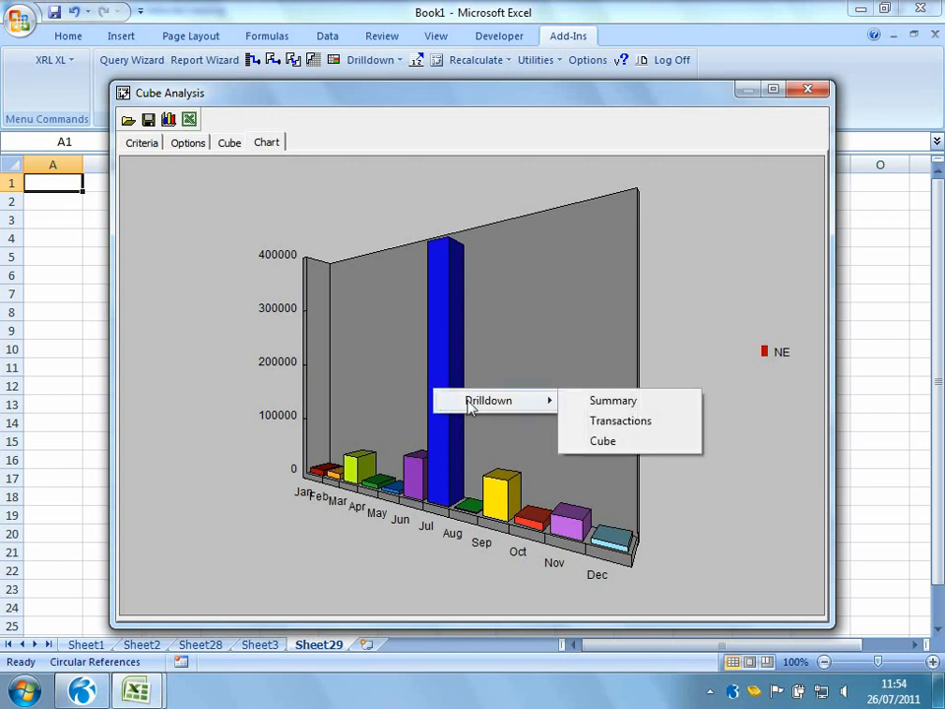
left_click(603, 427)
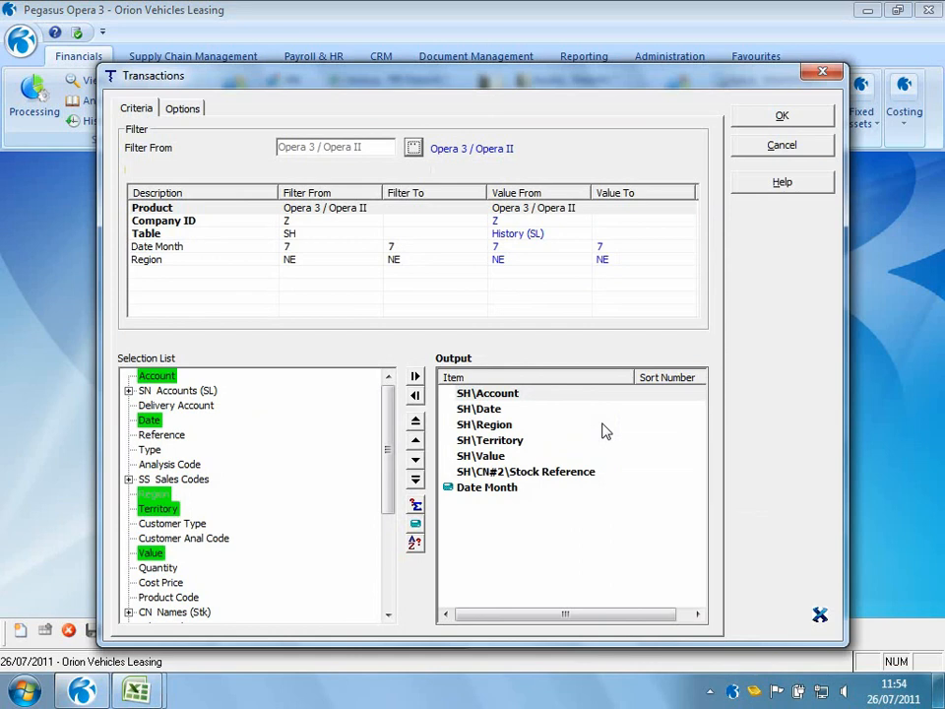
Add Quantity and Cost Price to the transactions drilldown, place them after Territory, and run it
double_click(157, 568)
double_click(161, 583)
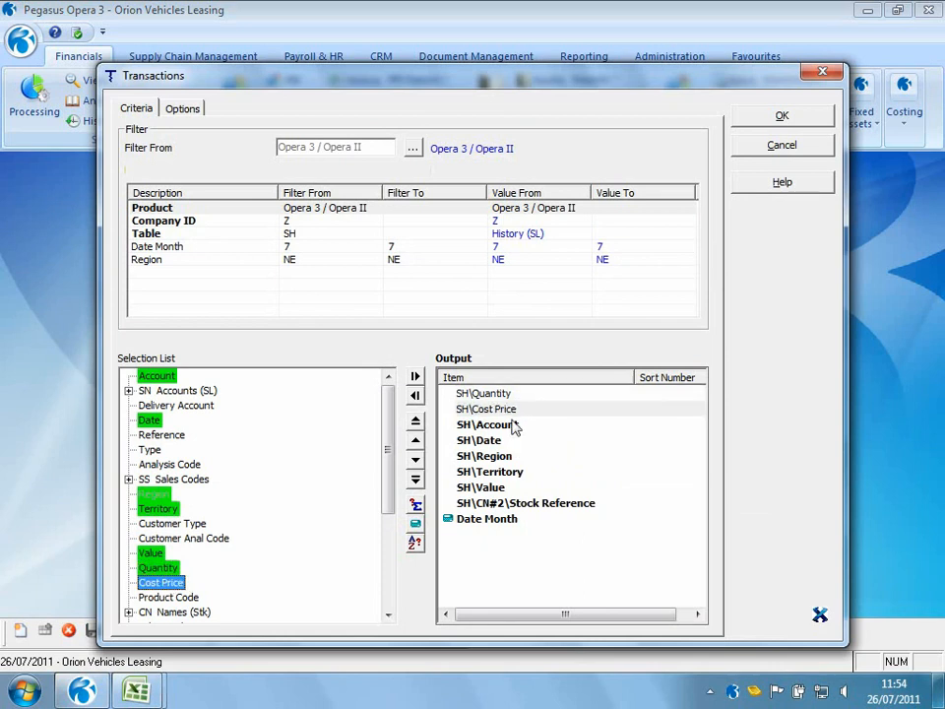
left_click(415, 459)
left_click(416, 460)
left_click(415, 459)
left_click(415, 460)
left_click(466, 395)
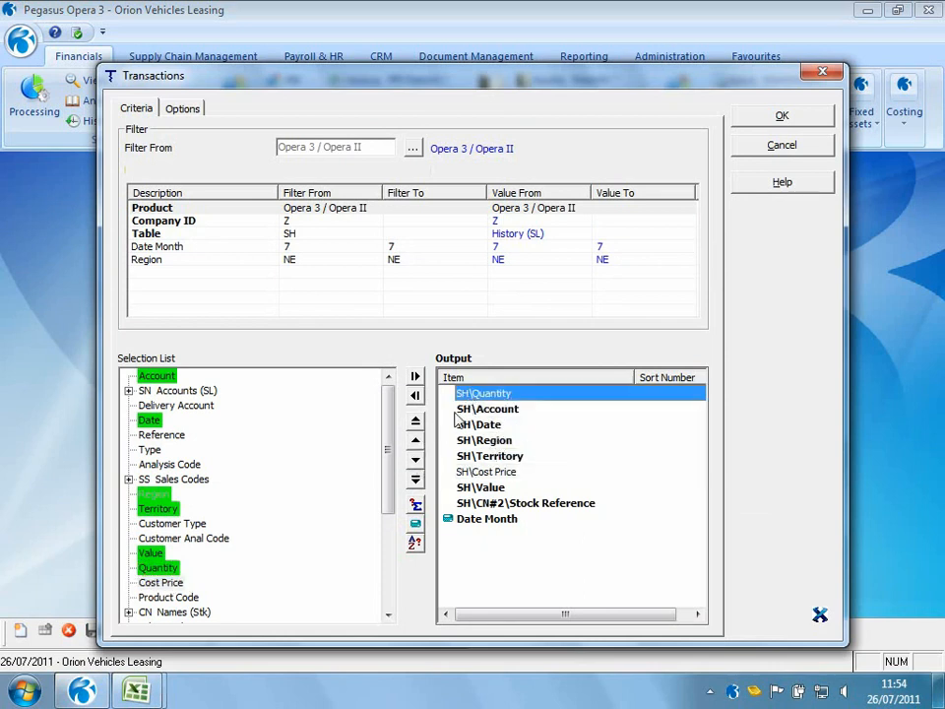
left_click(415, 460)
left_click(416, 459)
left_click(415, 459)
left_click(416, 460)
left_click(415, 460)
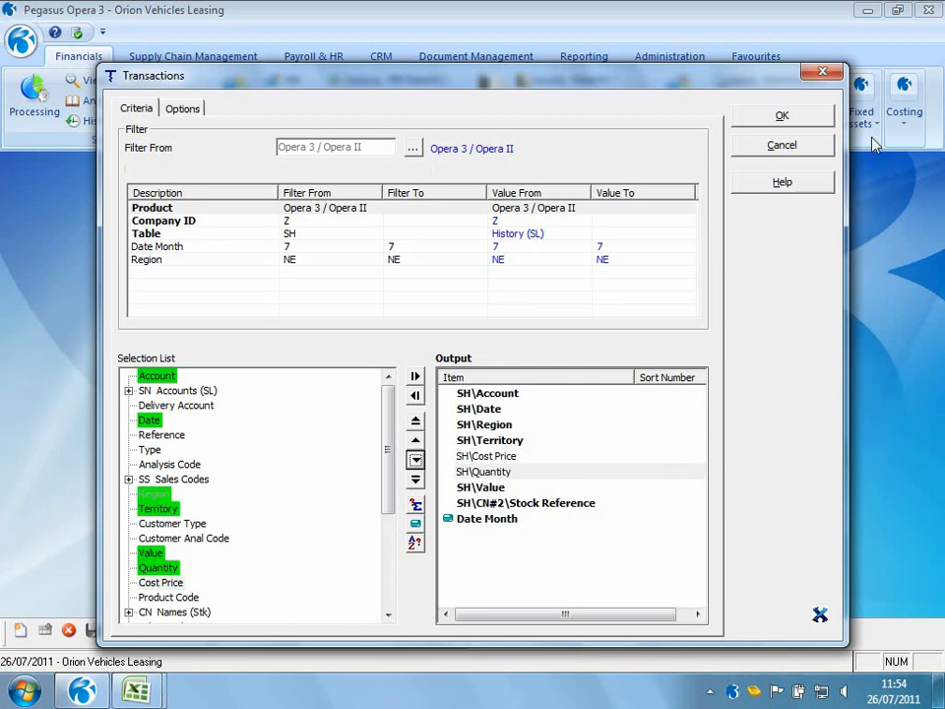
left_click(805, 117)
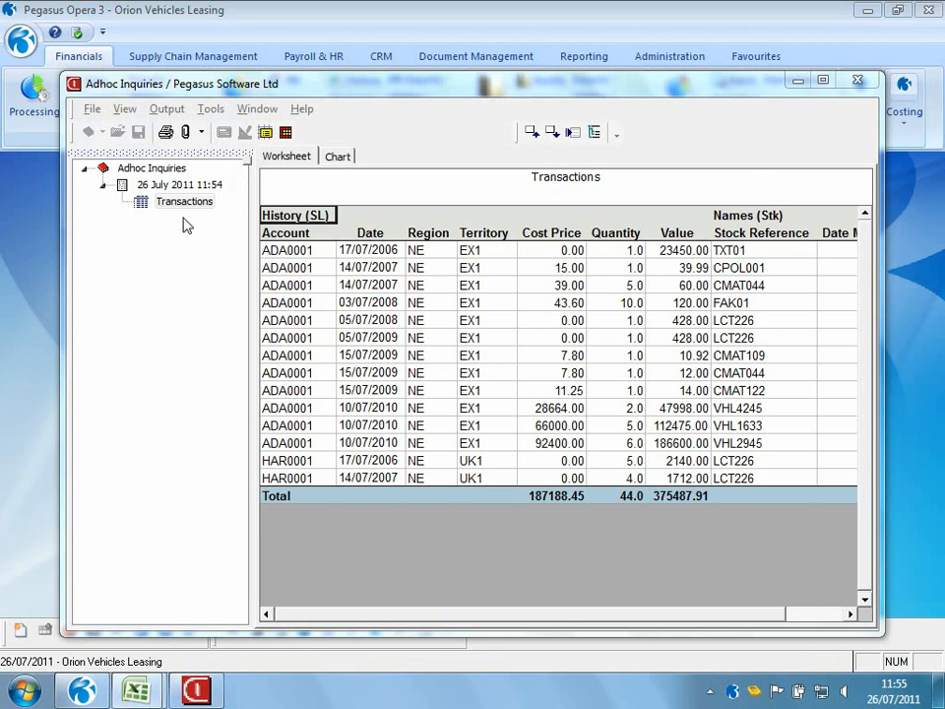
Review the output options for the Transactions report and close the Adhoc Inquiries window
left_click(144, 204)
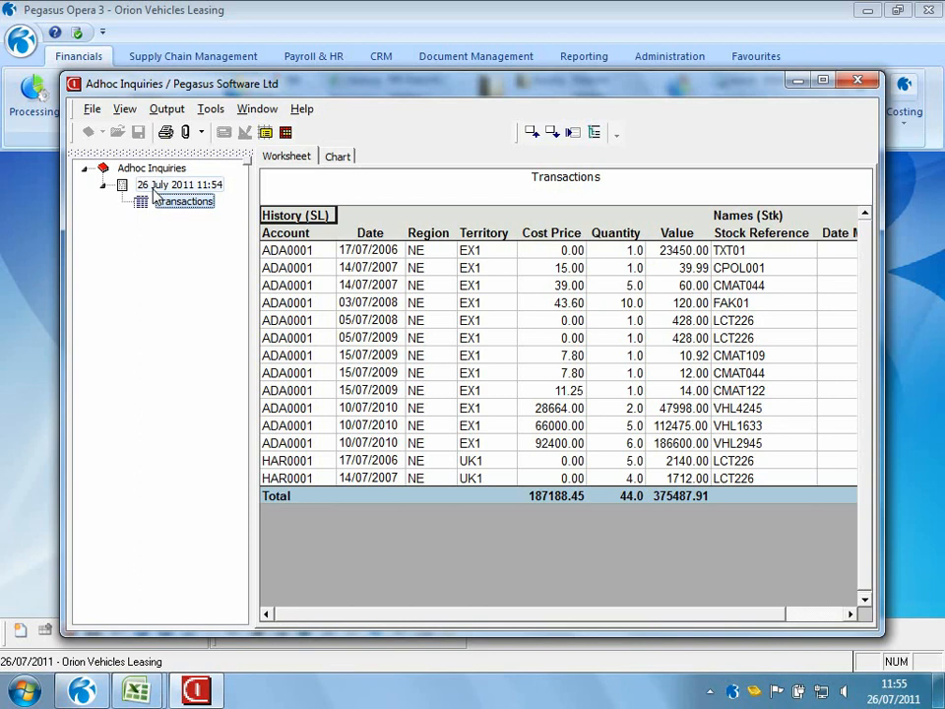
left_click(167, 109)
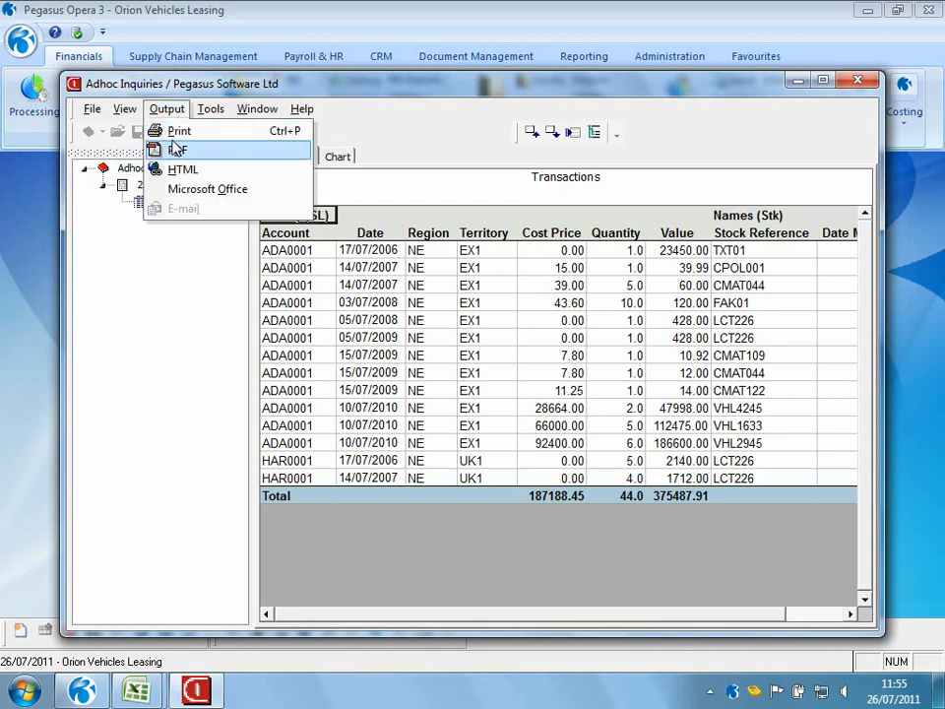
left_click(856, 82)
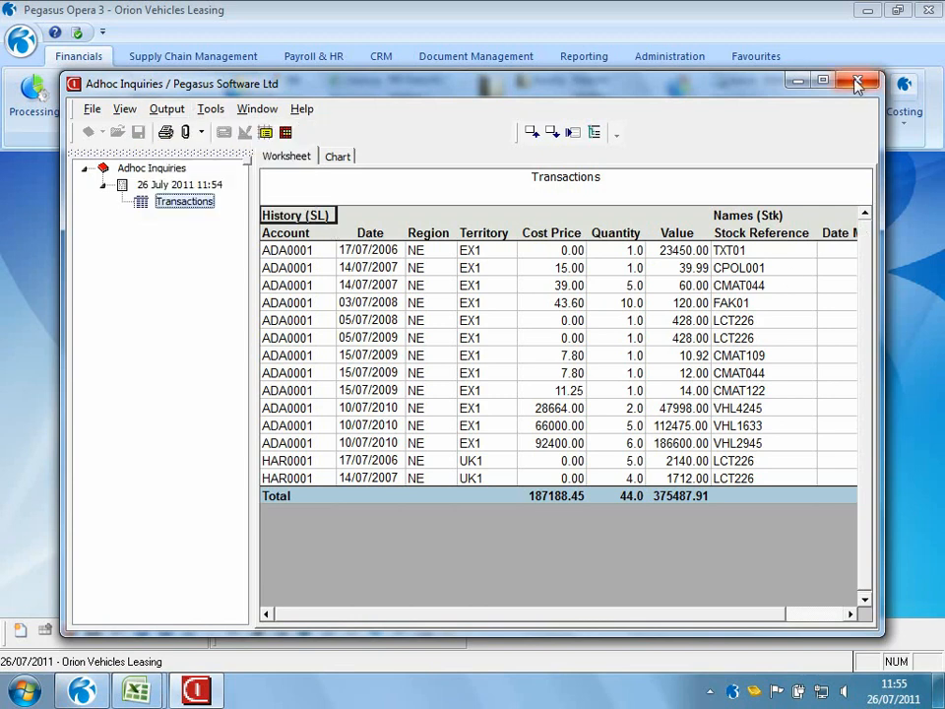
left_click(856, 83)
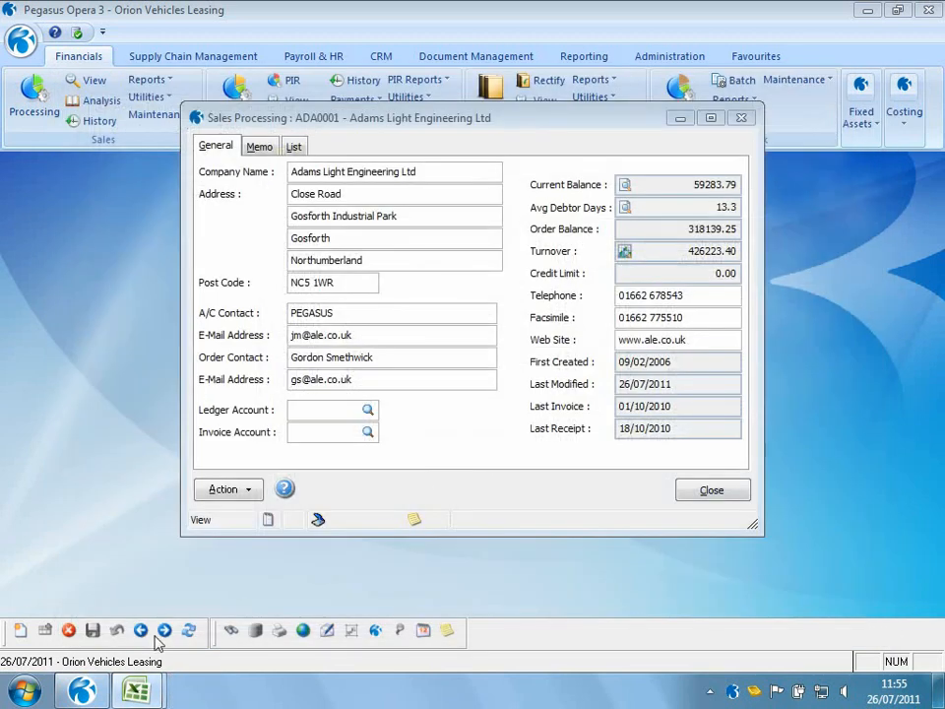
Return to Excel and bring back the Cube view of the analysis
left_click(135, 692)
left_click(291, 620)
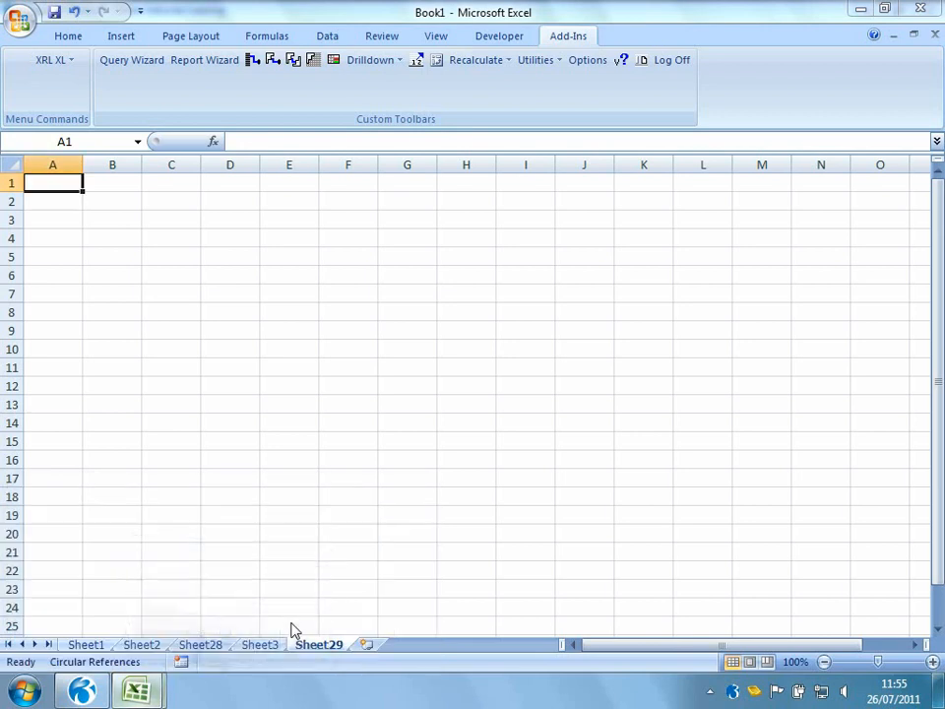
left_click(229, 144)
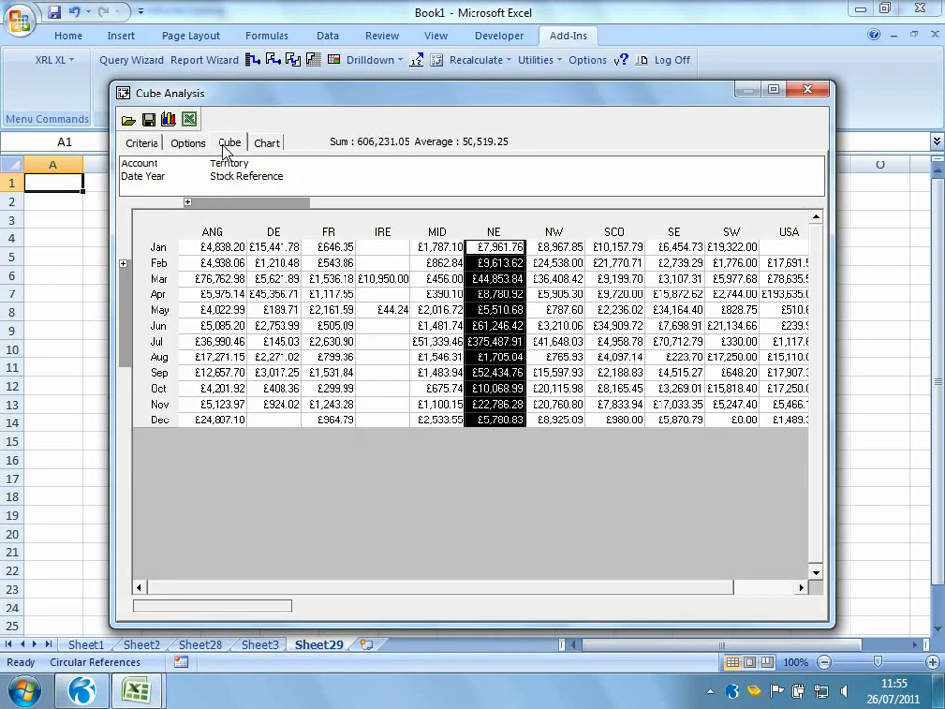
Nest Date Year above the months in the rows and expand 2005 and 2007 to show their months
left_click_drag(149, 181, 131, 323)
left_click_drag(144, 270, 154, 334)
left_click(138, 280)
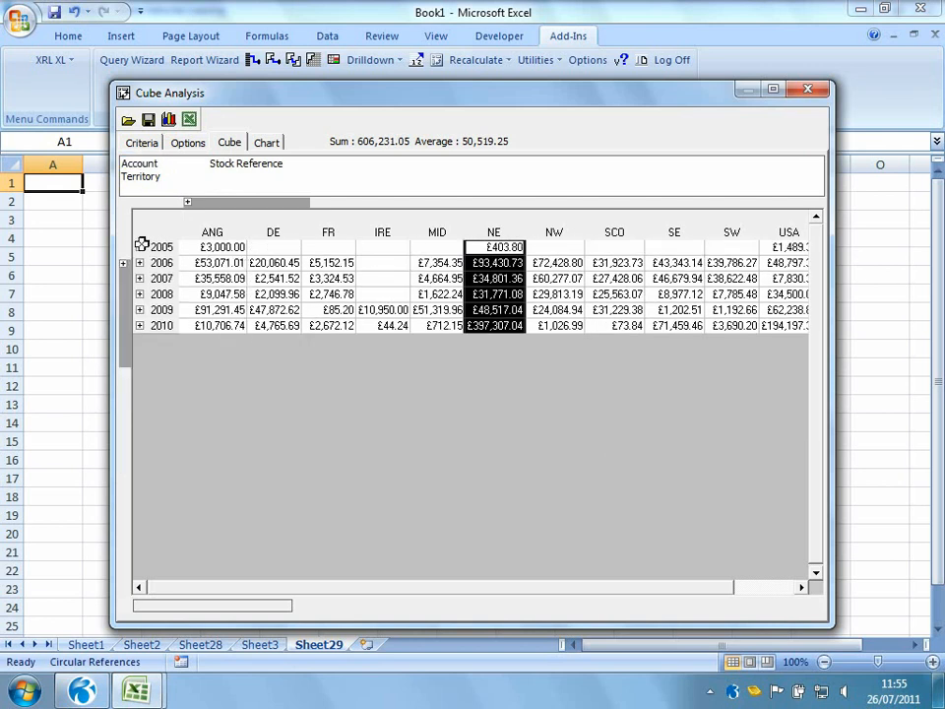
left_click(139, 246)
left_click(138, 293)
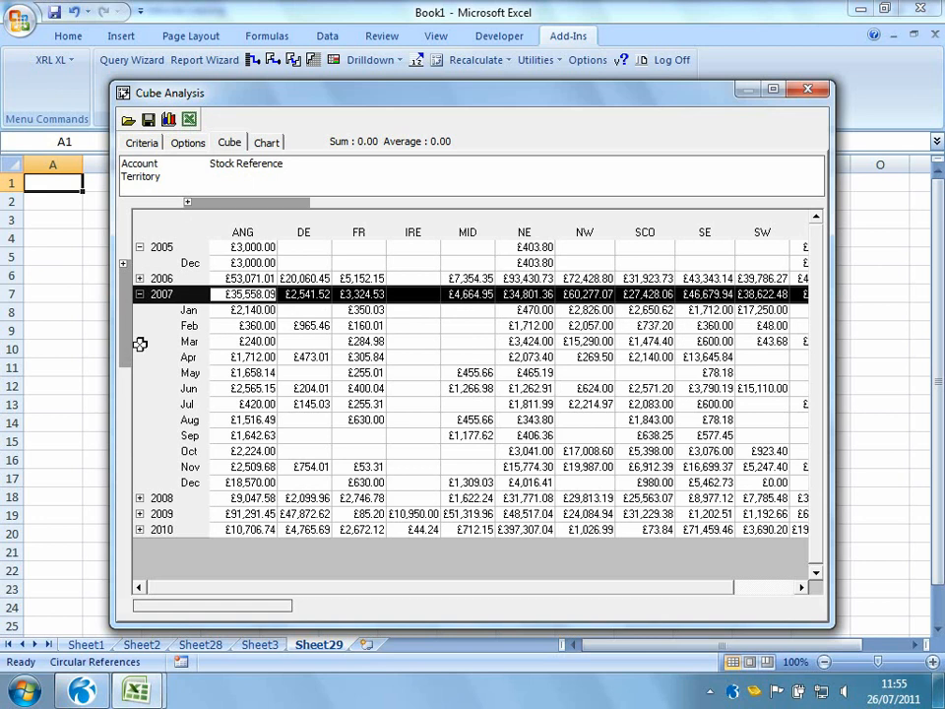
Move Date Year back to the slicer area and step its slicer through to 2008
left_click(124, 264)
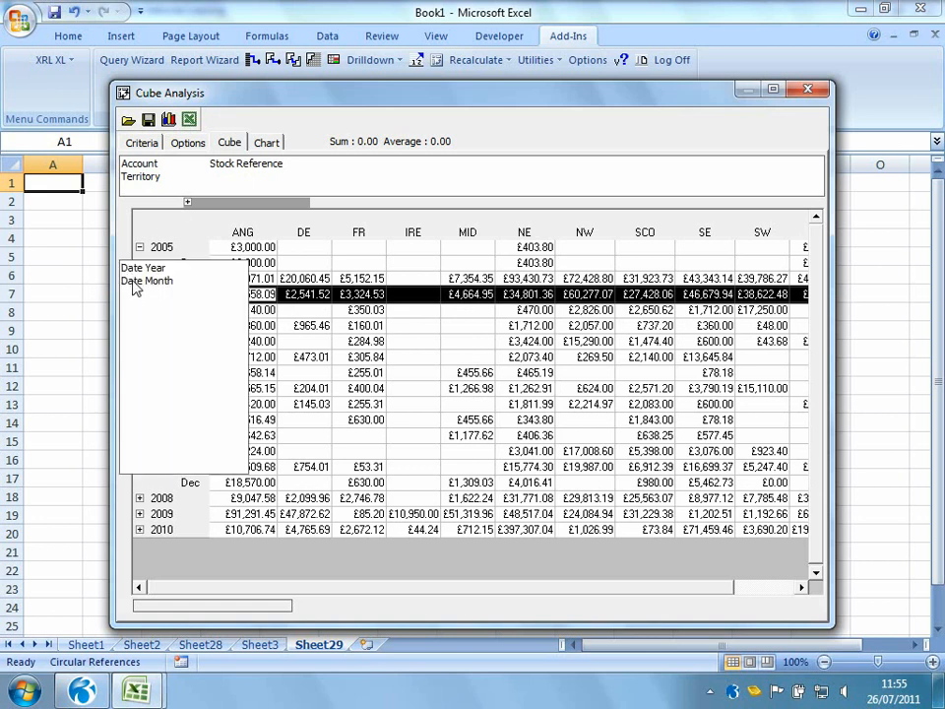
left_click_drag(135, 271, 270, 186)
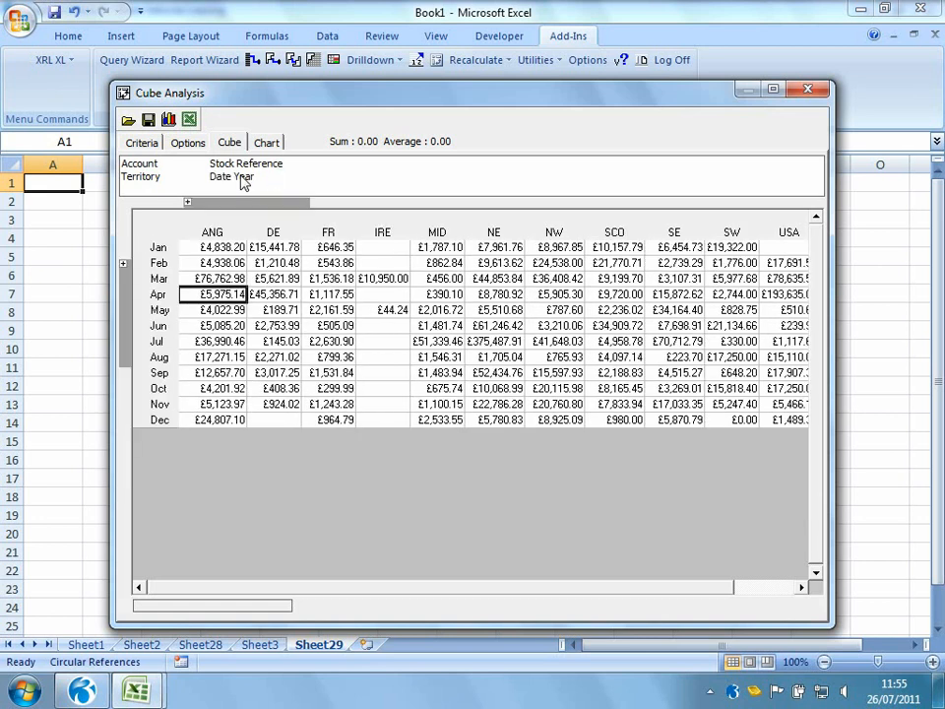
left_click(242, 181)
left_click(242, 180)
left_click(242, 180)
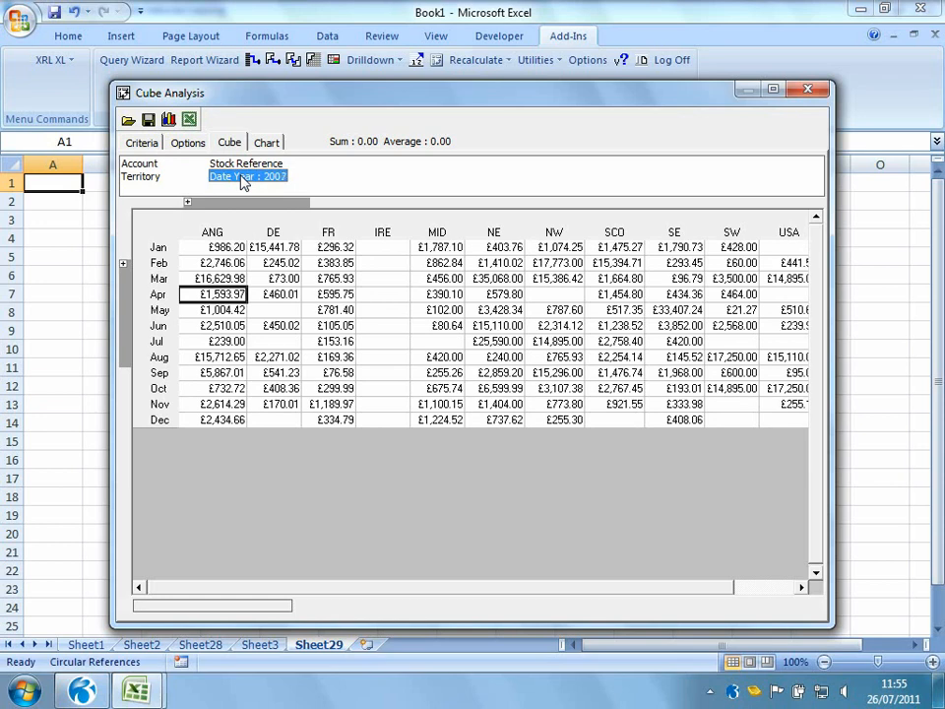
left_click(244, 183)
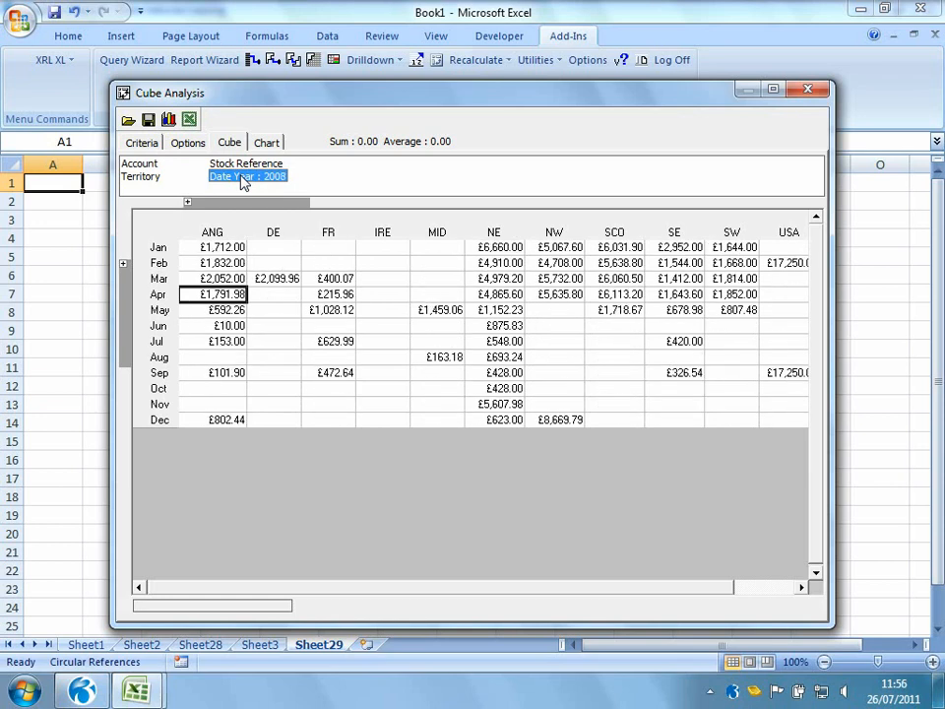
right_click(244, 183)
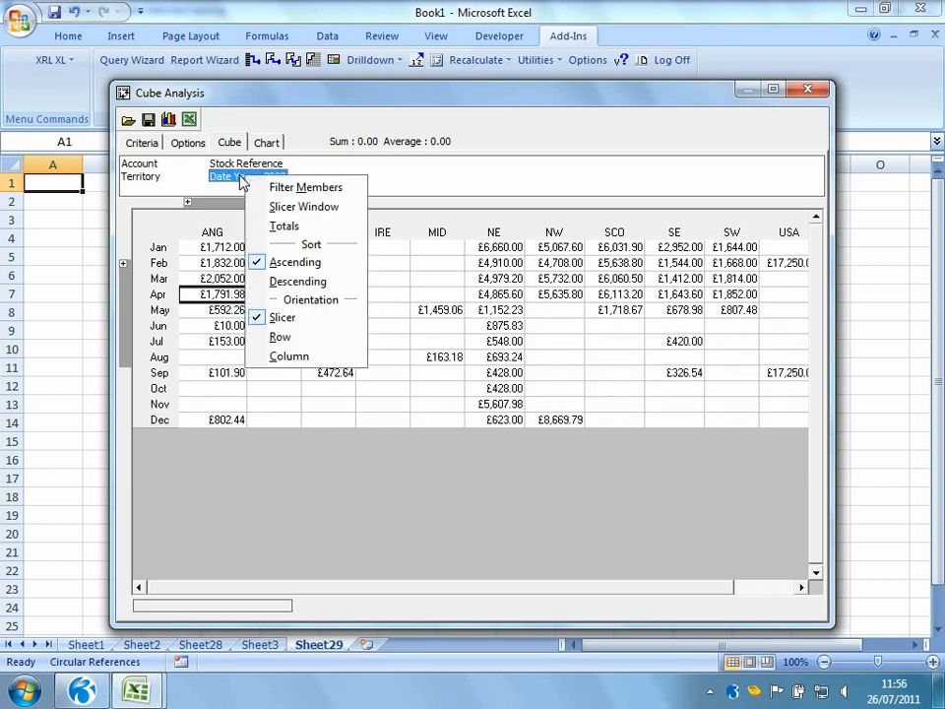
left_click(296, 186)
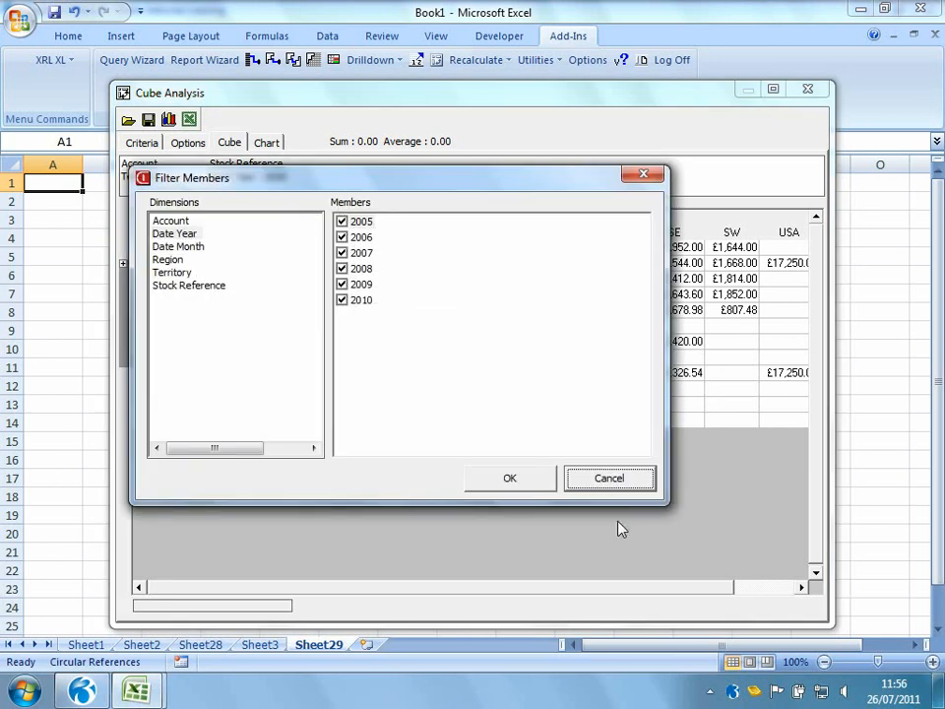
left_click(608, 480)
Step the Date Year slicer on through 2009 and 2010 back to all years
left_click(257, 184)
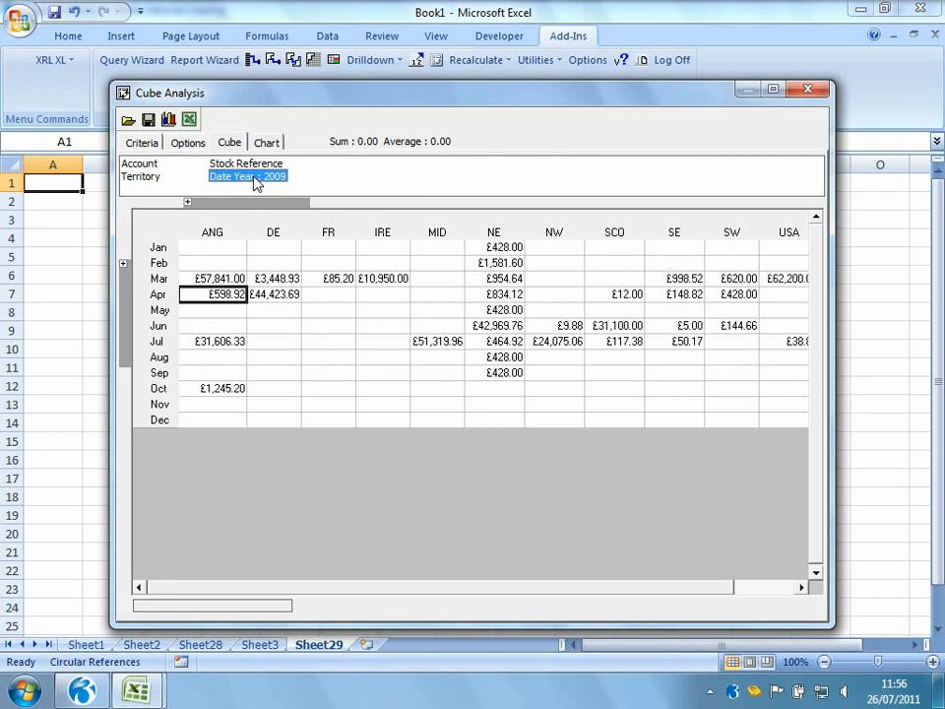
left_click(257, 183)
left_click(255, 183)
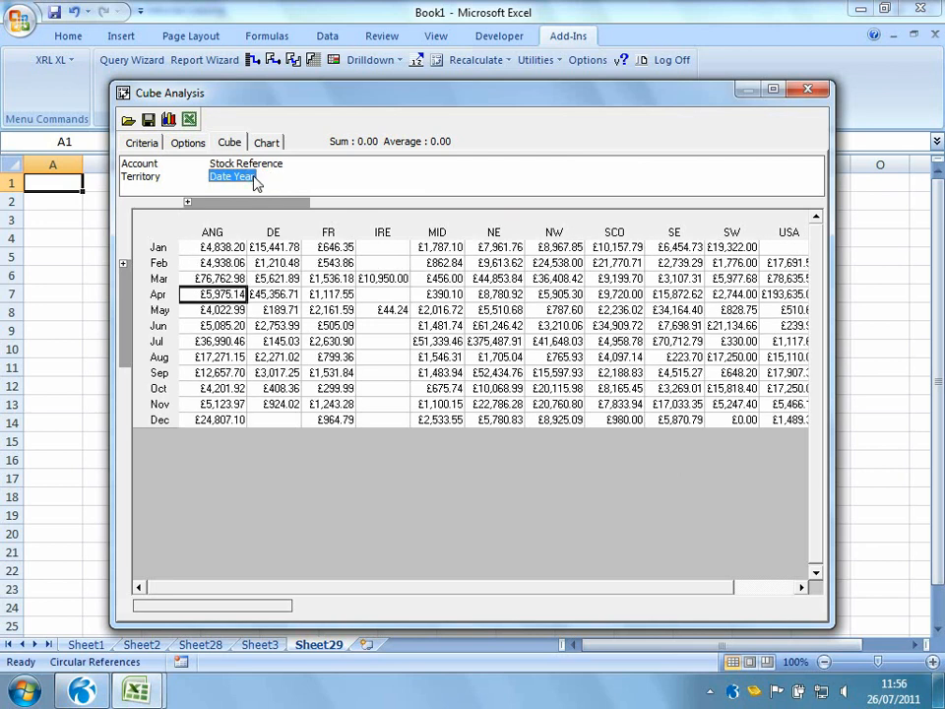
Move Date Month out of the rows and Region out of the columns into the slicer area
left_click(123, 264)
left_click_drag(150, 269, 350, 184)
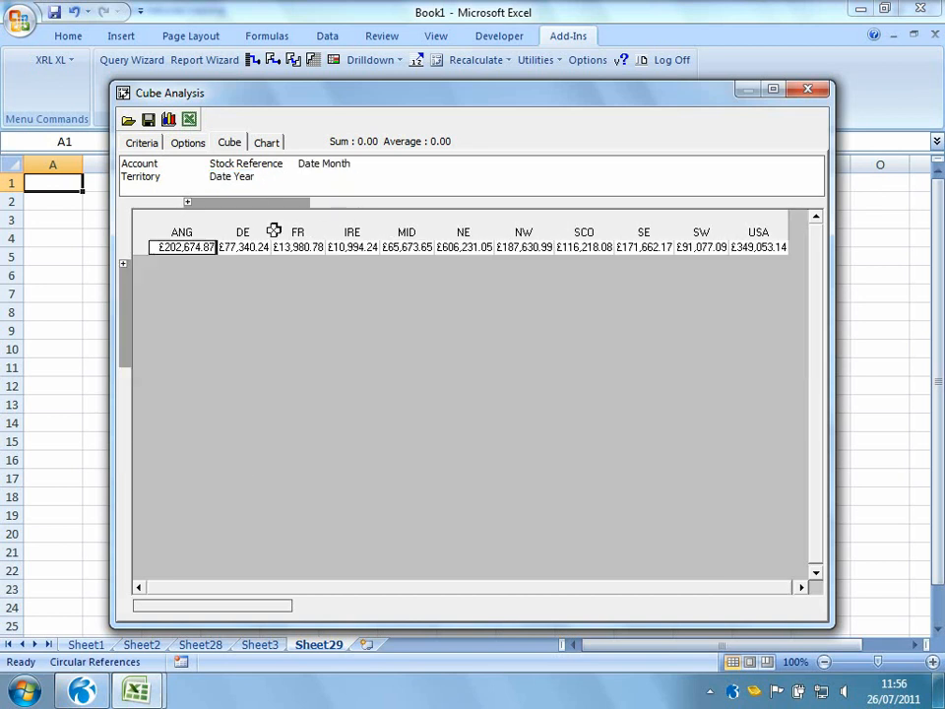
left_click(187, 202)
left_click_drag(201, 204, 317, 185)
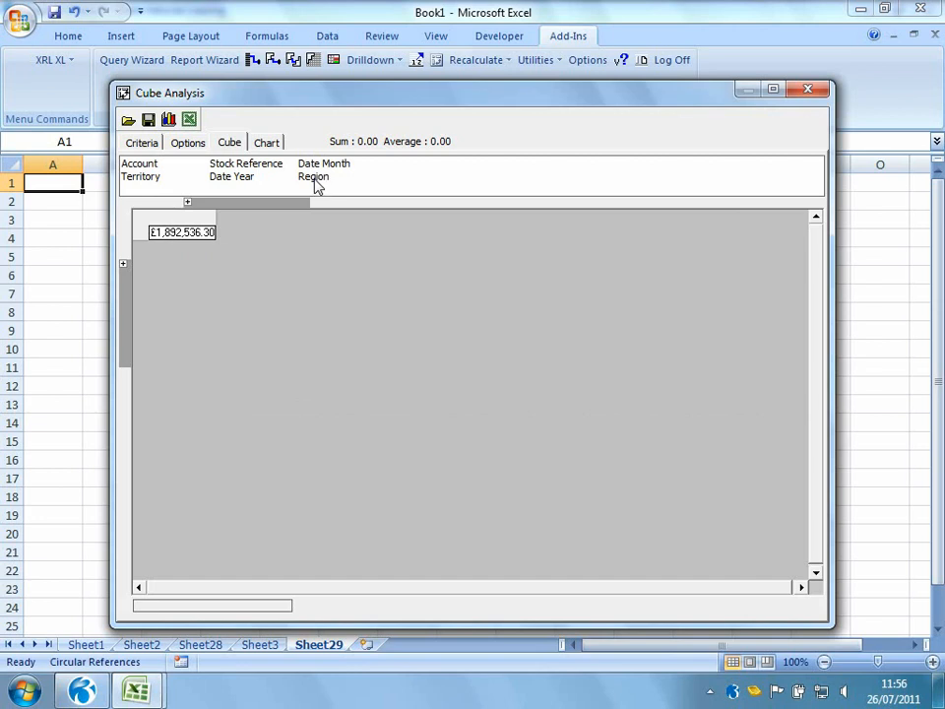
Arrange Territory as columns and Account with Stock Reference as rows, expanding account ADA0001 to list its stock items
left_click(144, 181)
left_click_drag(143, 185, 242, 208)
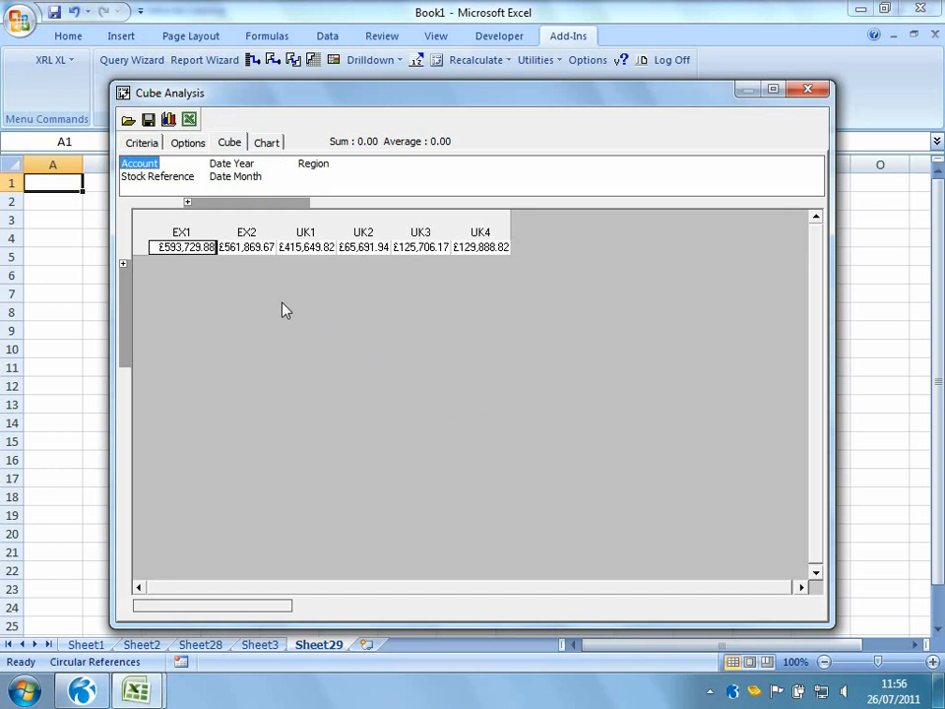
left_click_drag(146, 165, 127, 306)
left_click_drag(197, 202, 129, 310)
left_click(139, 247)
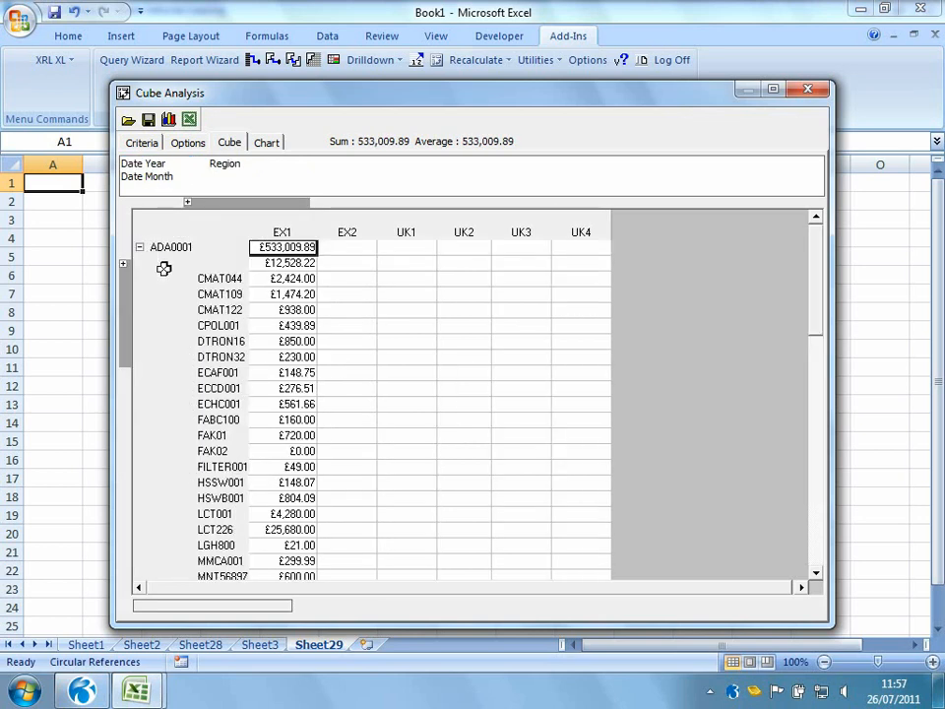
scroll(181, 286, "down", 3)
scroll(183, 286, "down", 1)
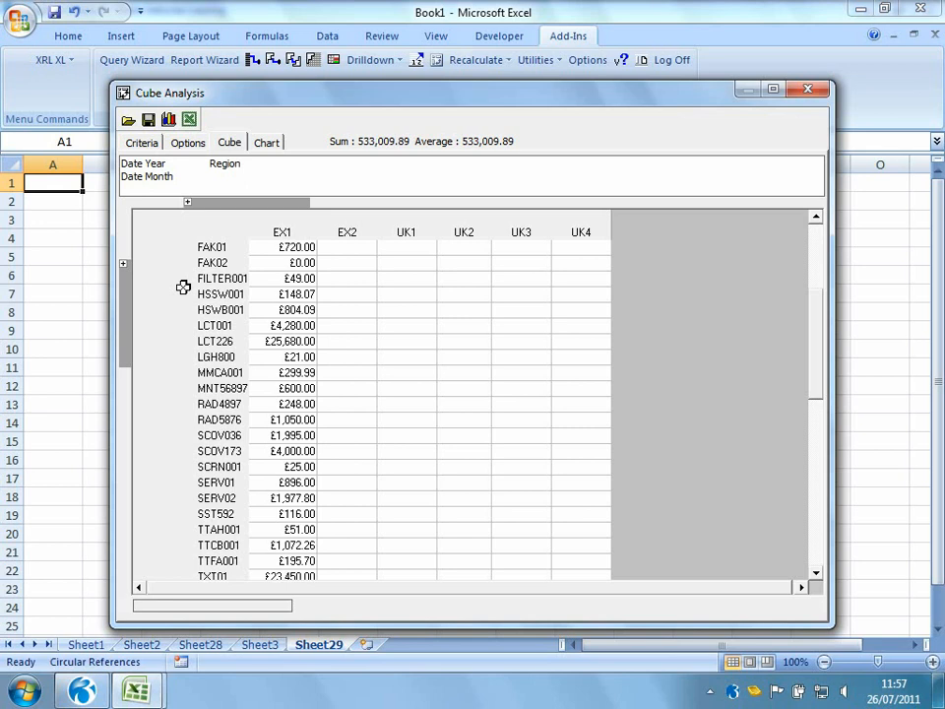
Close the Cube Analysis window and open Management.xlsm from the XRL Opera 3 folder
left_click(807, 89)
left_click(20, 20)
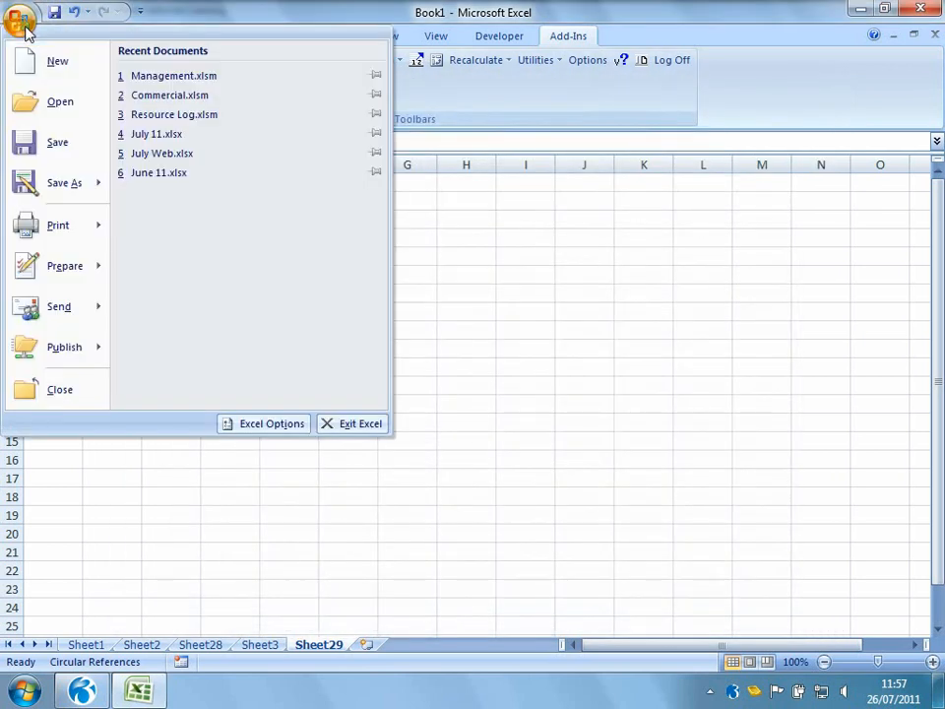
left_click(29, 105)
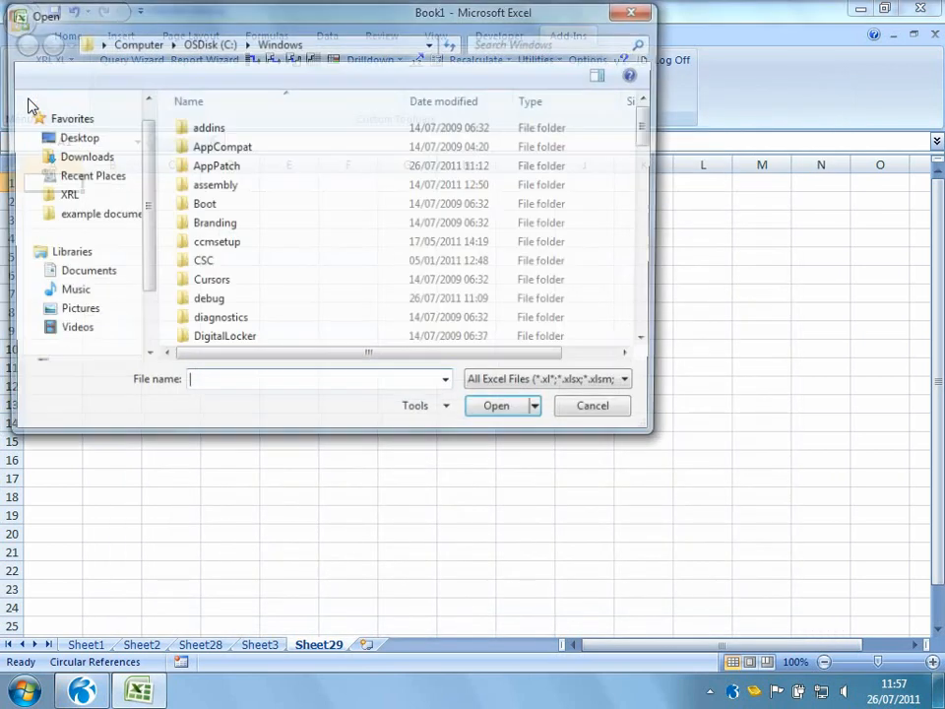
left_click(64, 137)
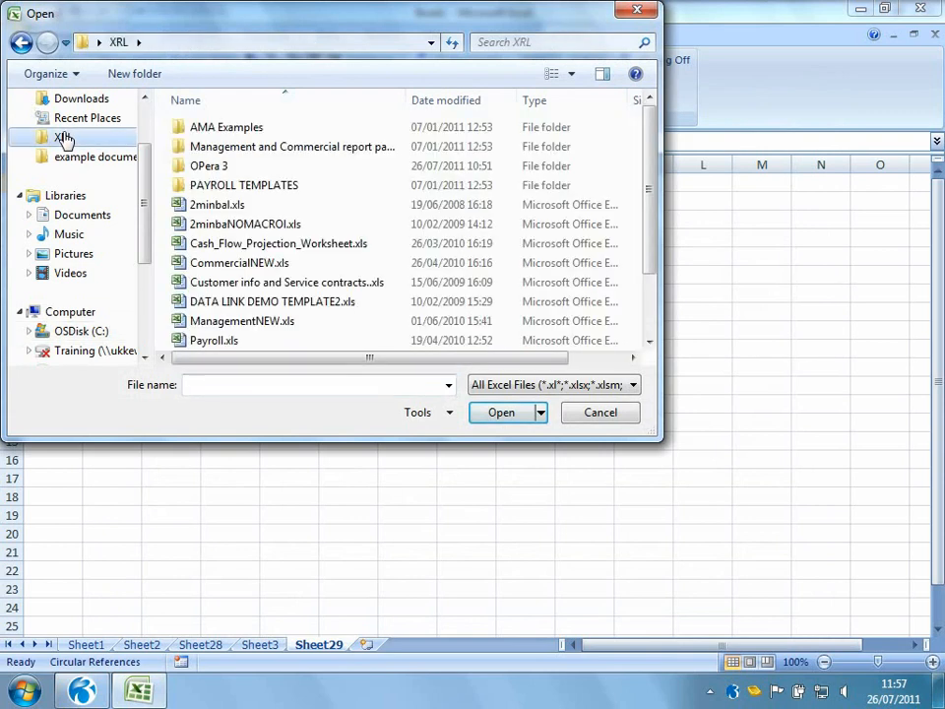
double_click(196, 165)
double_click(268, 165)
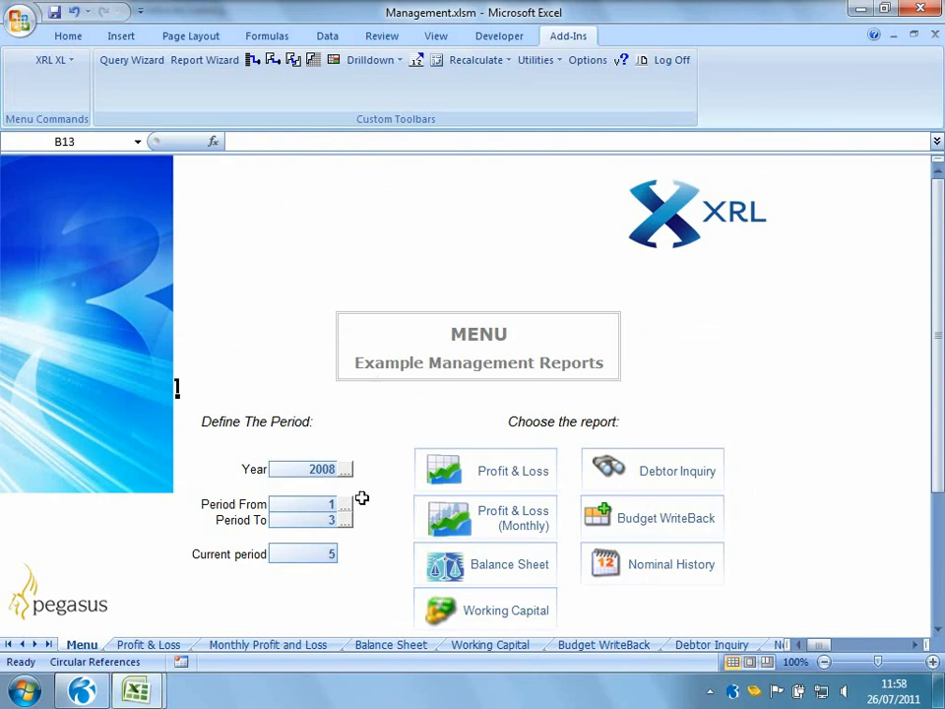
Choose 2008 as the Year through its data selector on the menu sheet
left_click(345, 471)
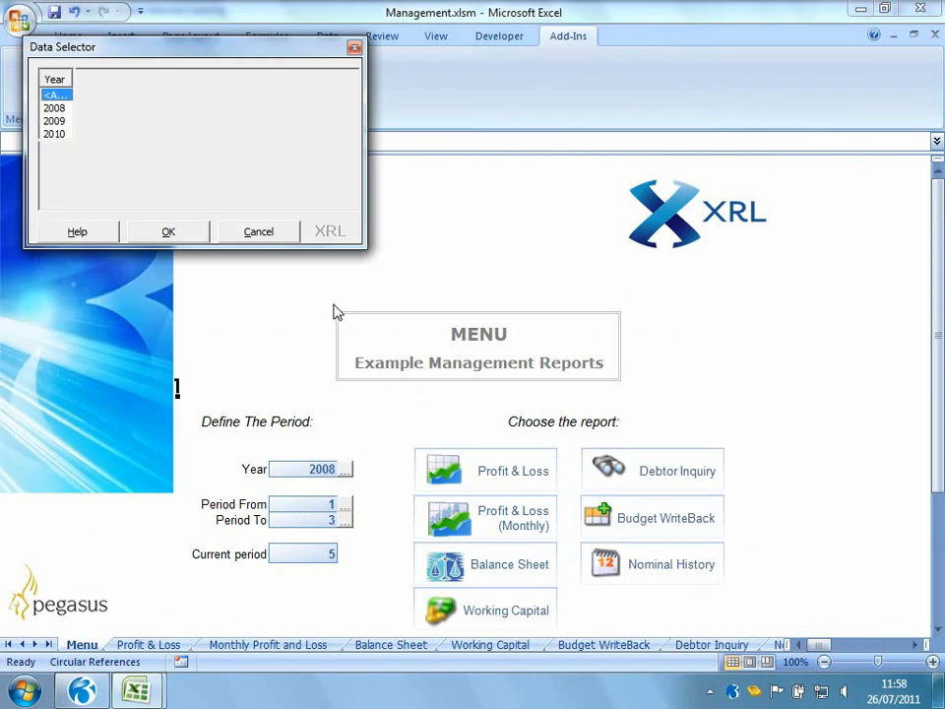
double_click(50, 111)
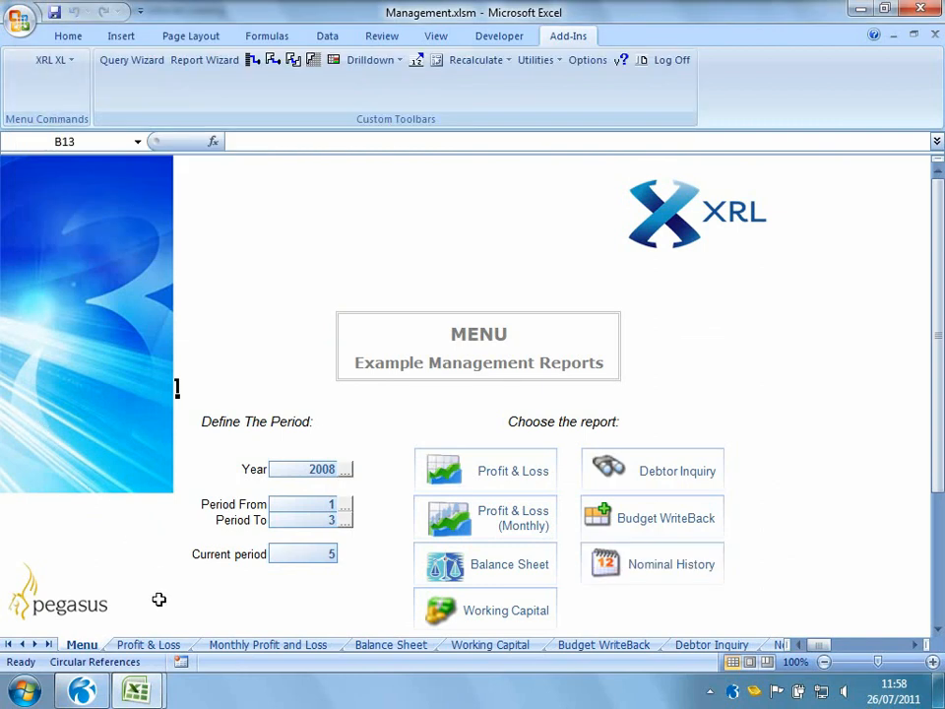
Browse the Profit & Loss, Monthly Profit and Loss, Balance Sheet and Working Capital sheets, then return to the menu
left_click(149, 645)
left_click(294, 646)
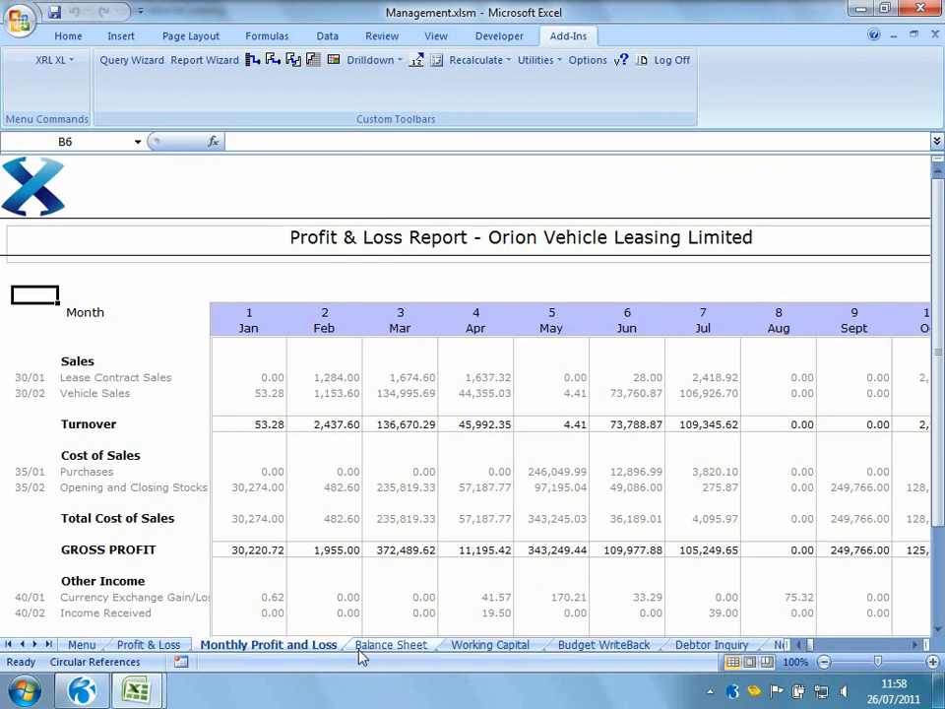
left_click(390, 644)
left_click(459, 647)
left_click(827, 184)
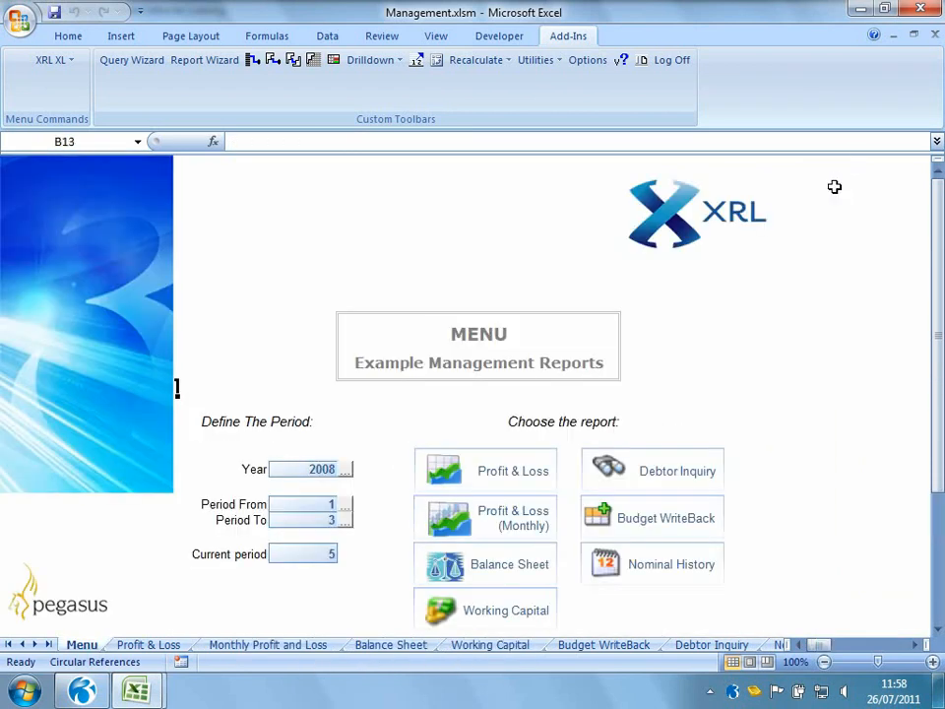
Set the Current period to 7
left_click(321, 555)
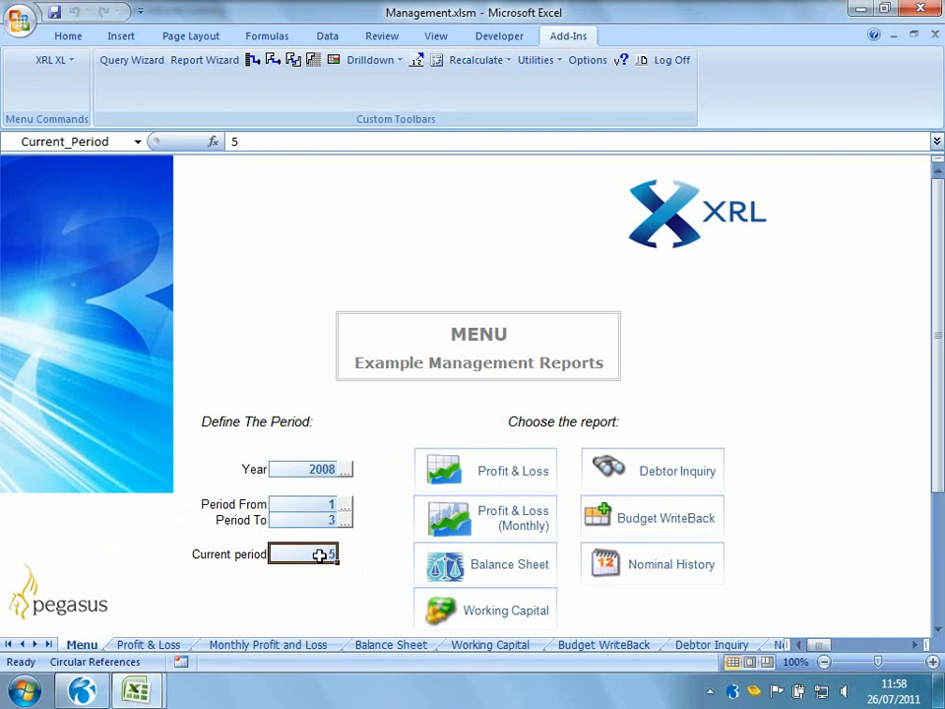
type("7")
key("Return")
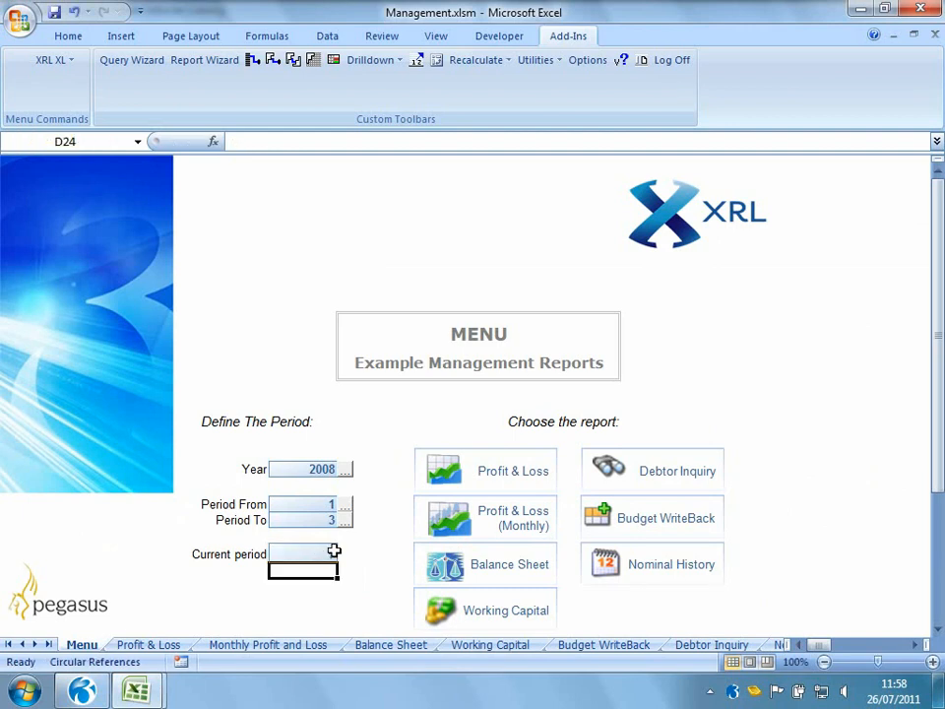
Open the Balance Sheet report and start a Transactions drilldown on the Debtors balance
left_click(443, 563)
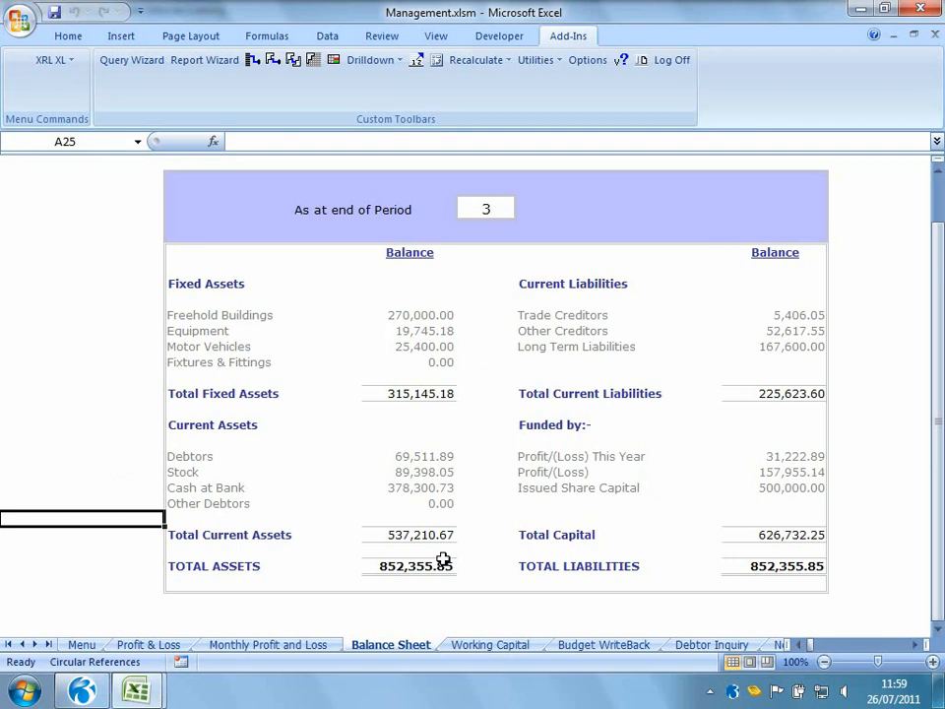
left_click(427, 458)
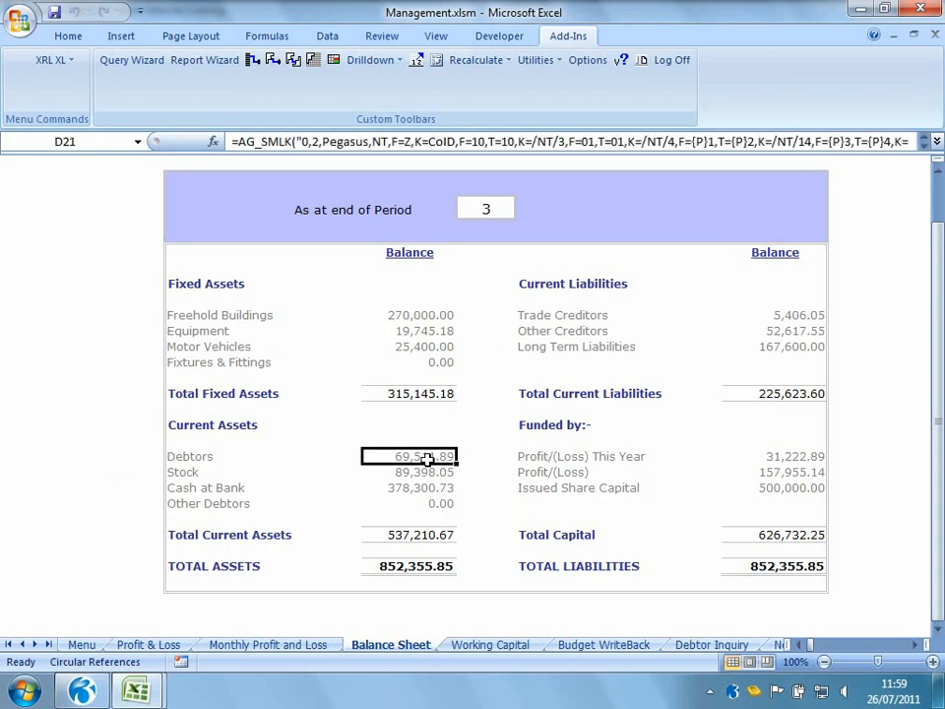
right_click(427, 458)
mouse_move(476, 451)
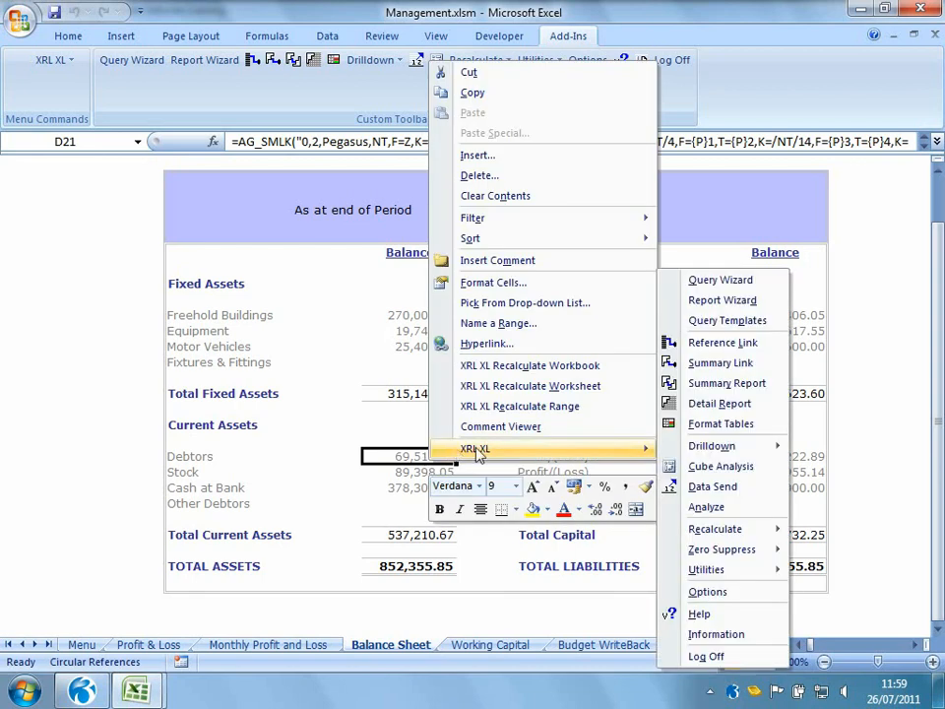
mouse_move(742, 448)
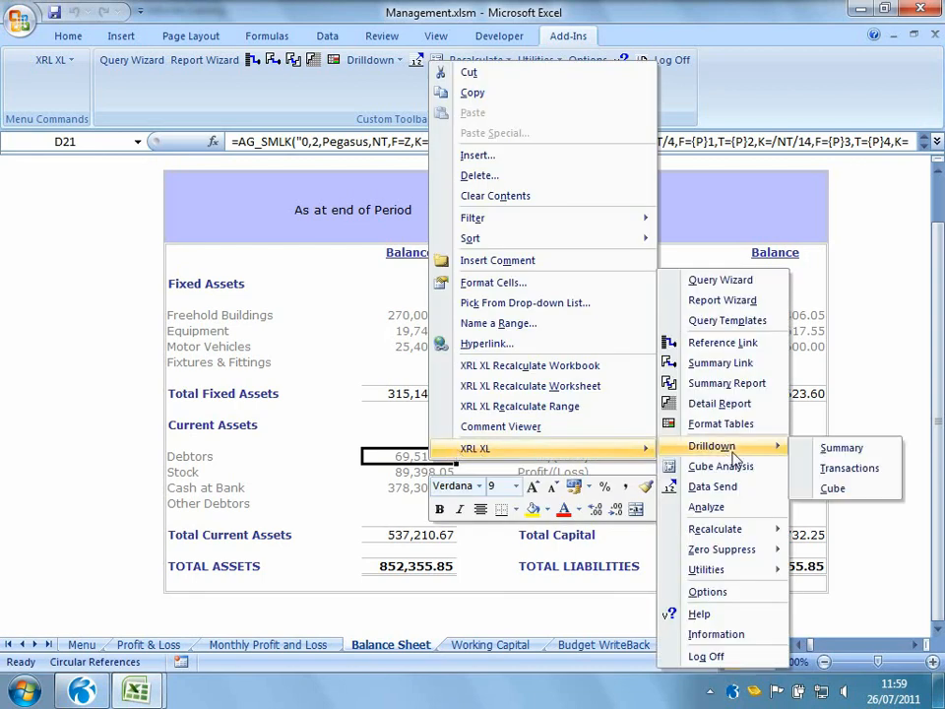
left_click(841, 468)
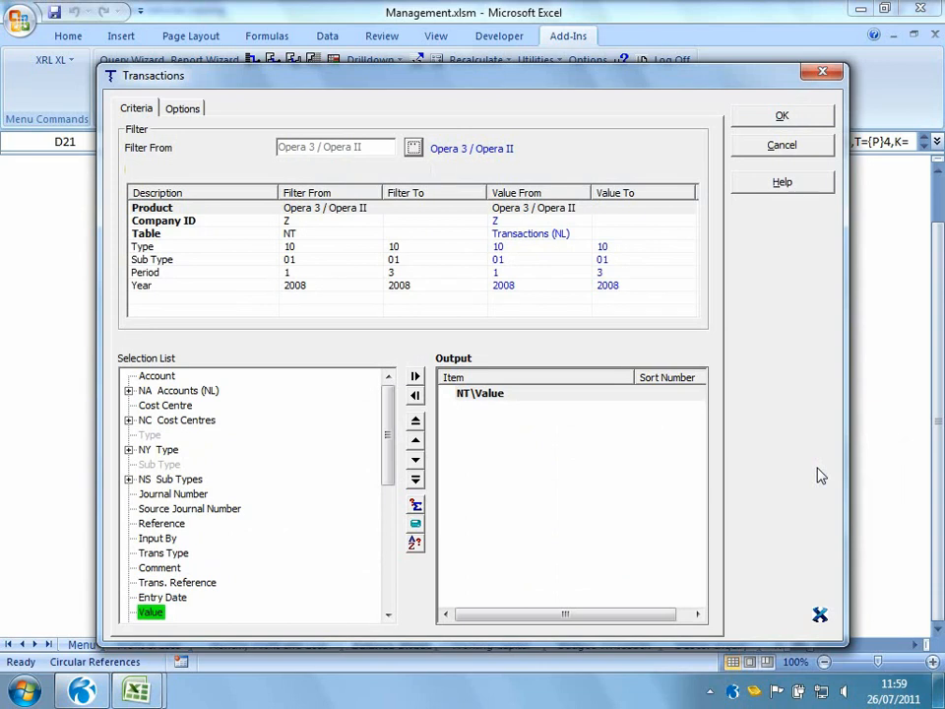
Add Account, Type, Sub Type, Journal Number, Trans Type and Entry Date to the drilldown output and run it
double_click(155, 375)
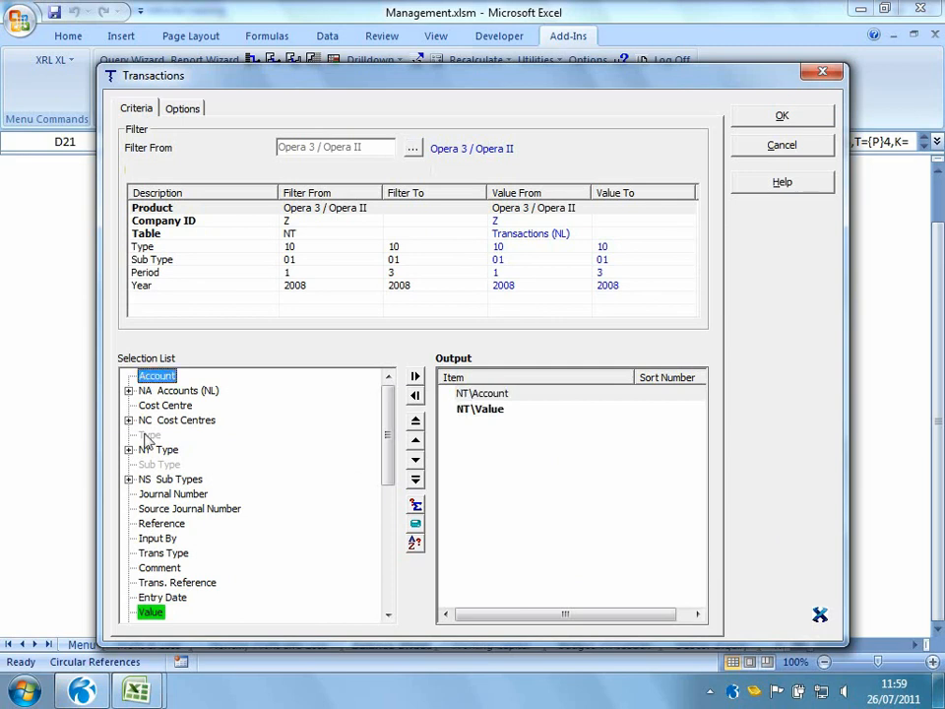
double_click(147, 435)
double_click(158, 463)
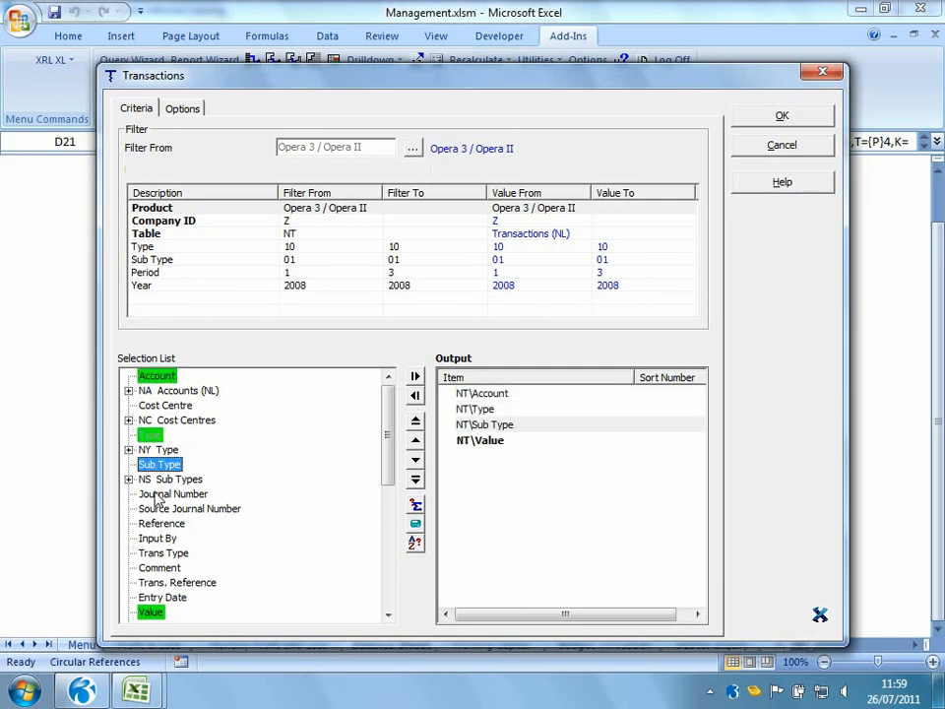
double_click(158, 494)
double_click(167, 552)
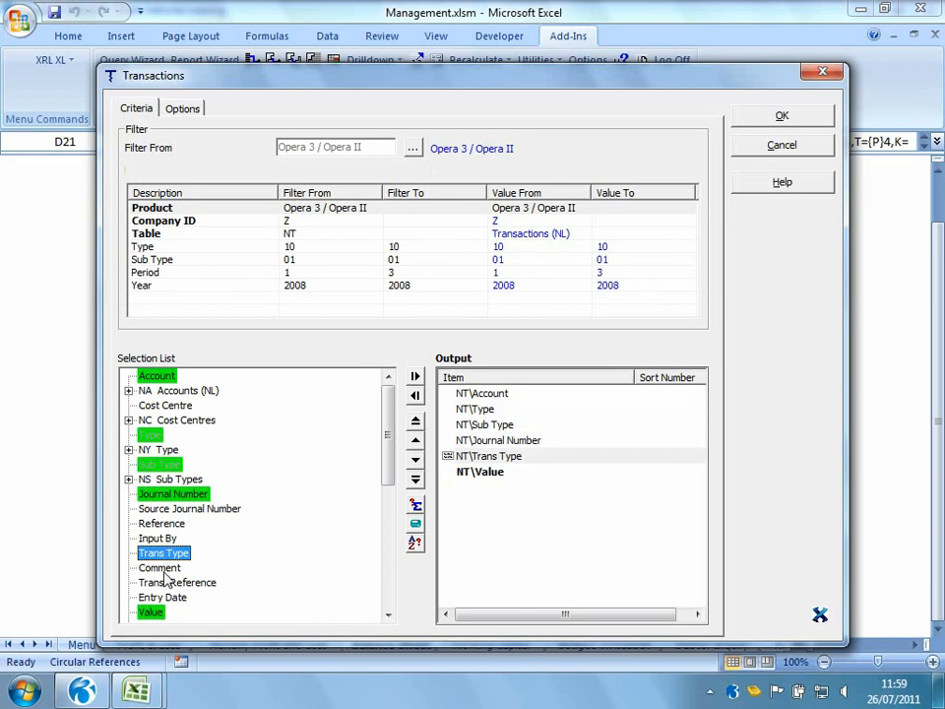
double_click(160, 596)
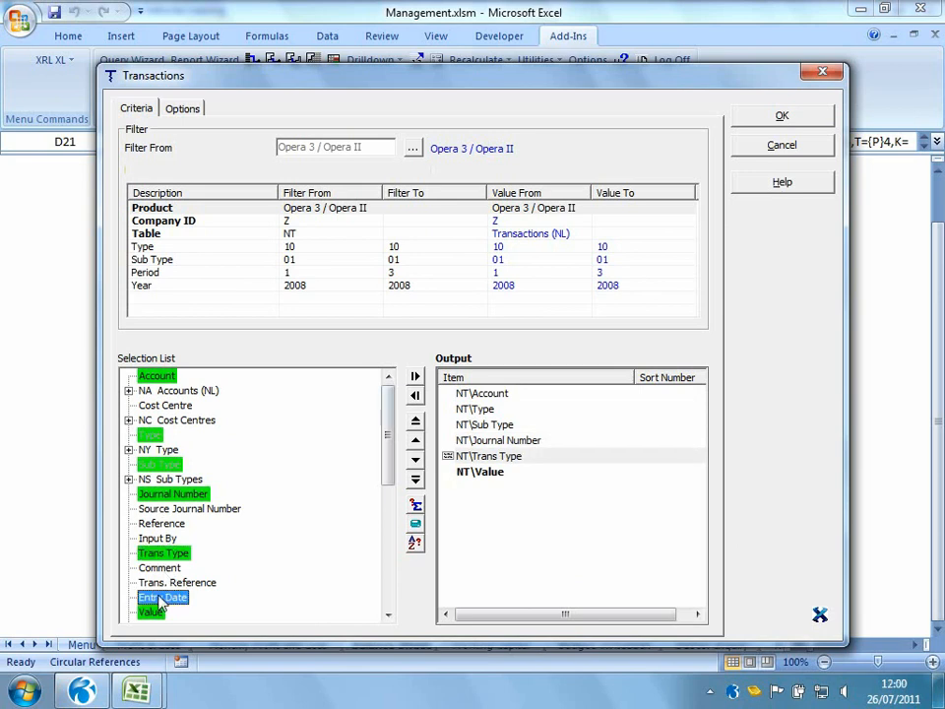
left_click(808, 117)
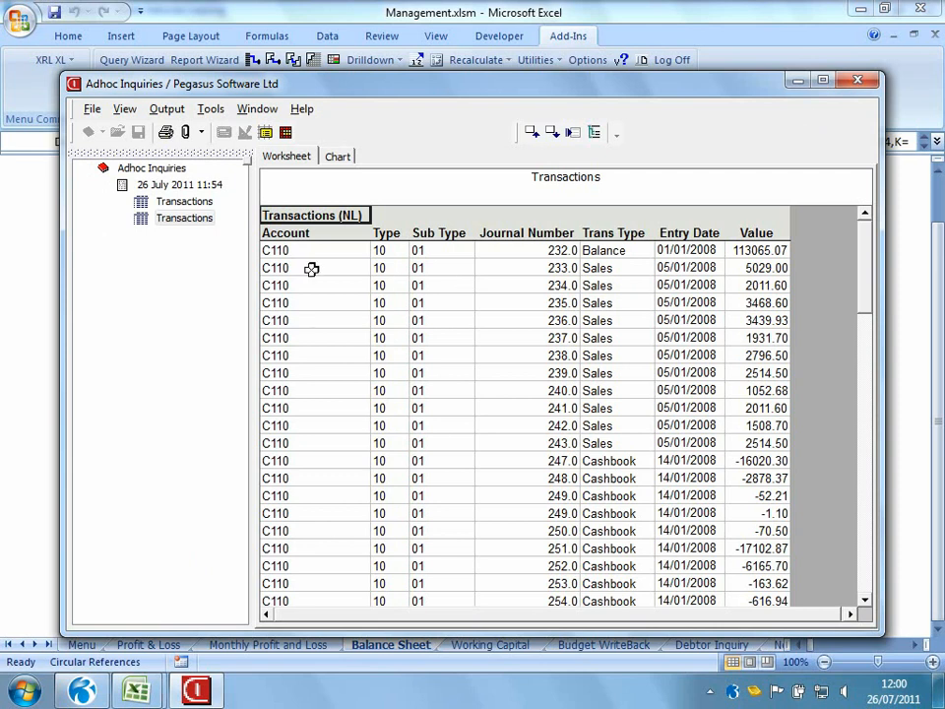
Switch between the two Transactions inquiries, review the Output options, and close the Adhoc Inquiries window
left_click(173, 202)
left_click(162, 217)
left_click(168, 201)
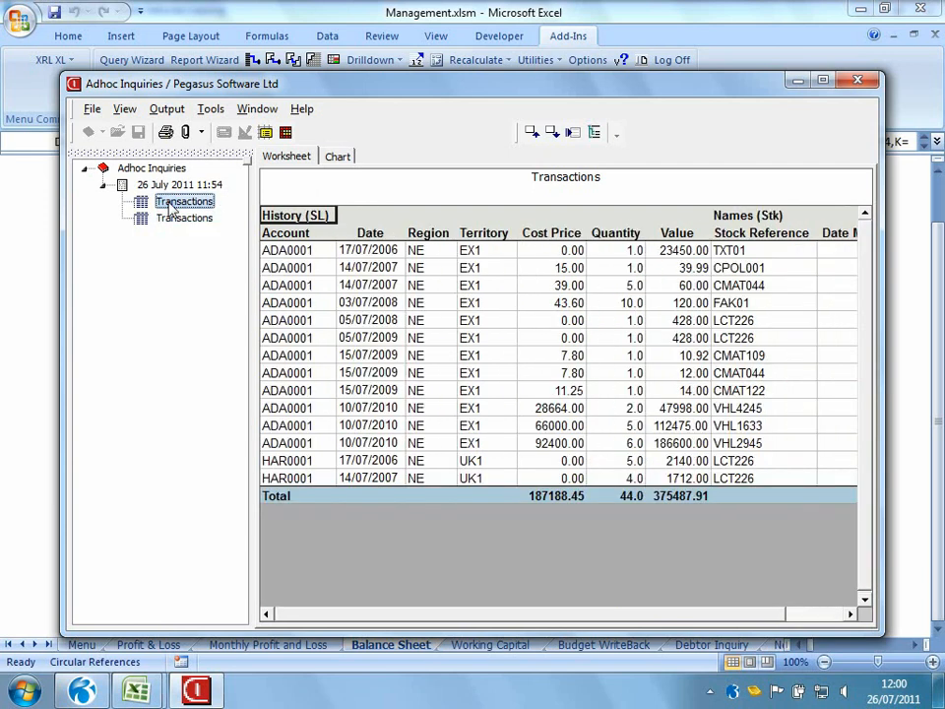
left_click(170, 111)
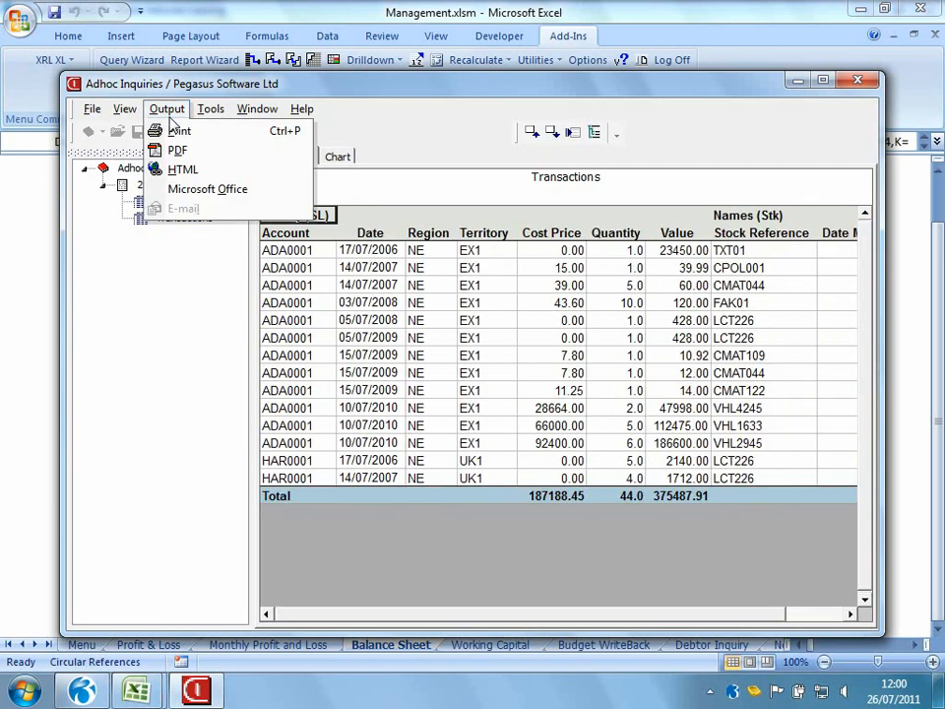
left_click(167, 111)
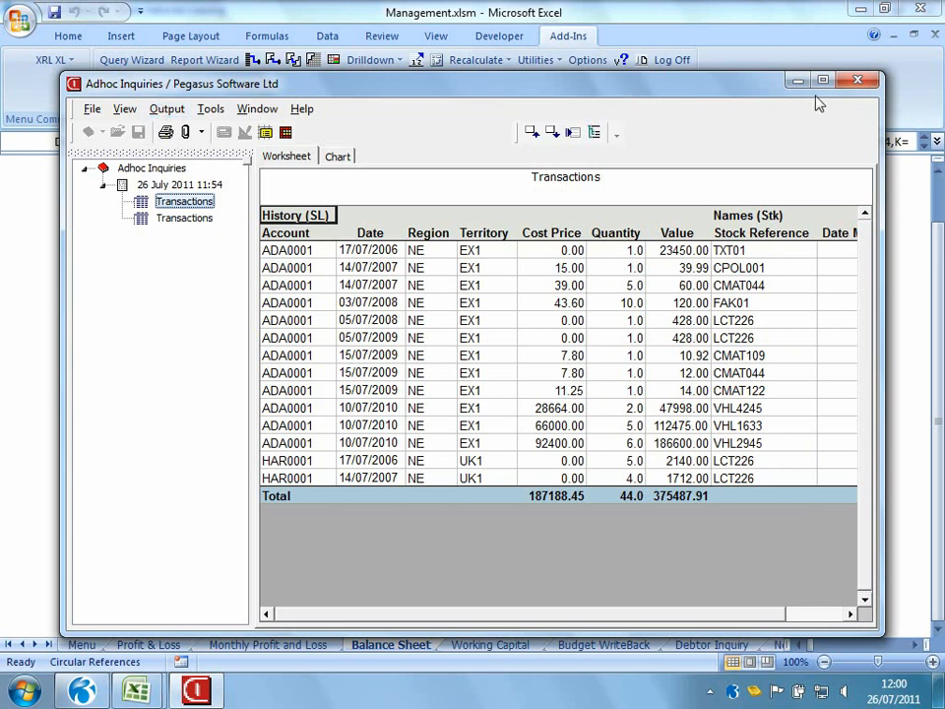
left_click(853, 82)
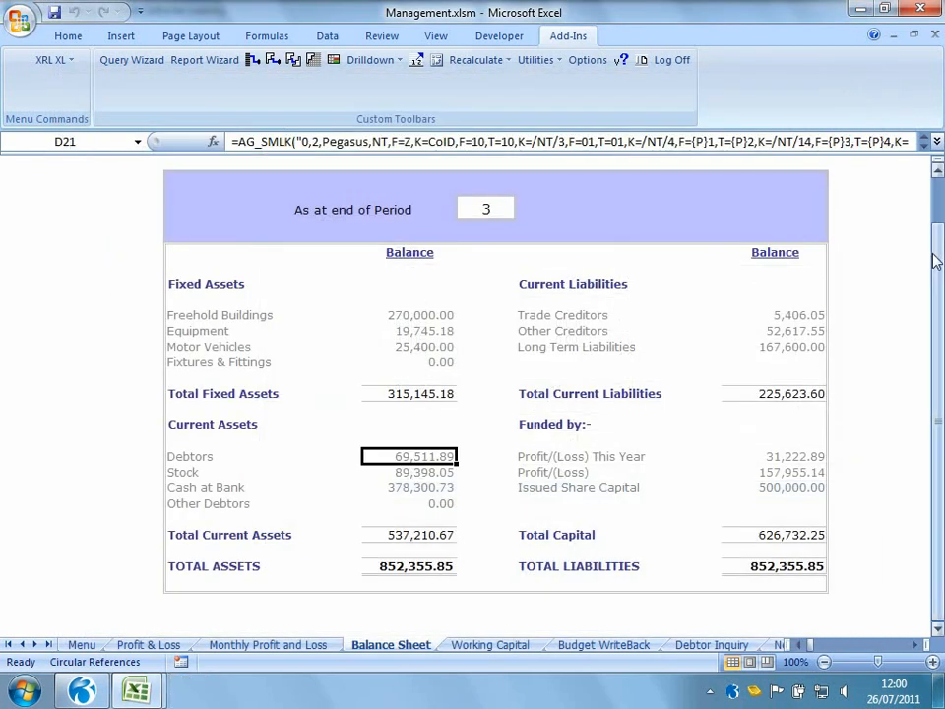
Return to the menu sheet and open the Profit & Loss report
left_click(85, 646)
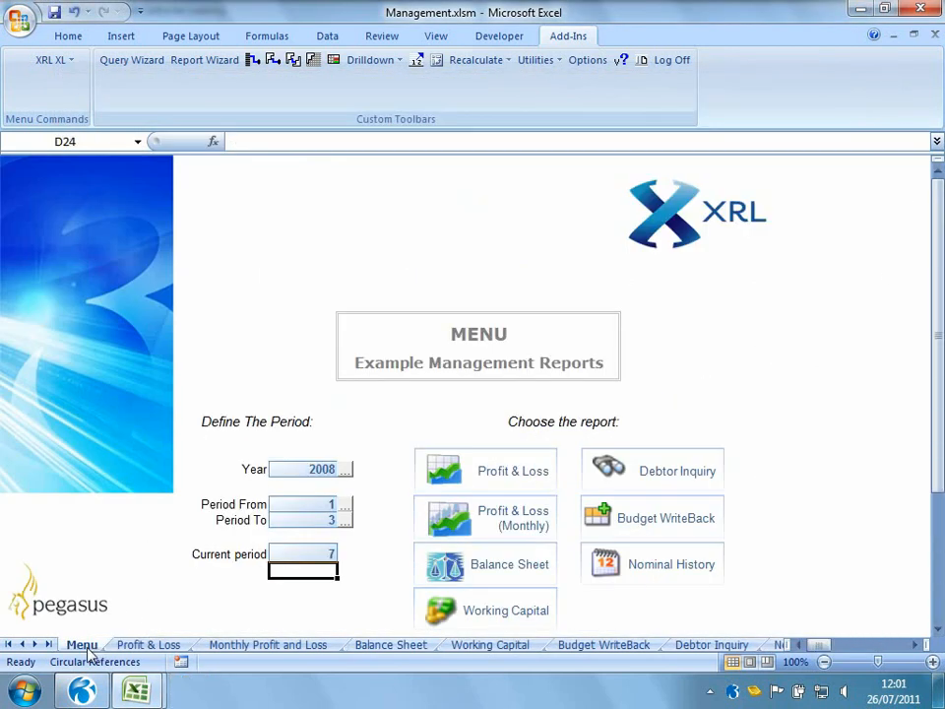
left_click(527, 472)
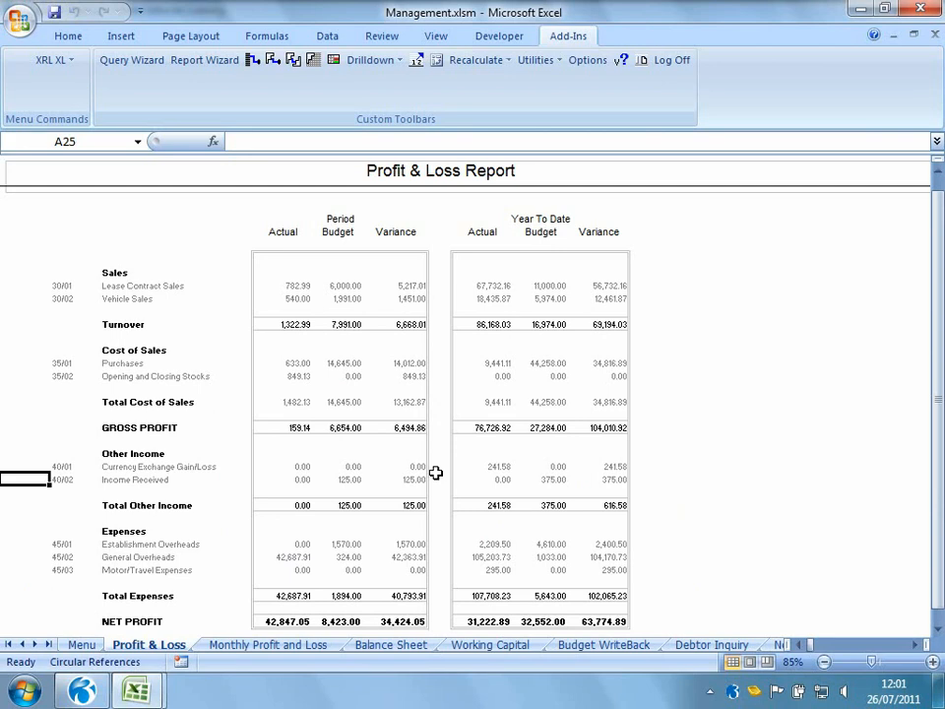
Open the Commercial.xlsm workbook from the OPera 3 folder
left_click(17, 23)
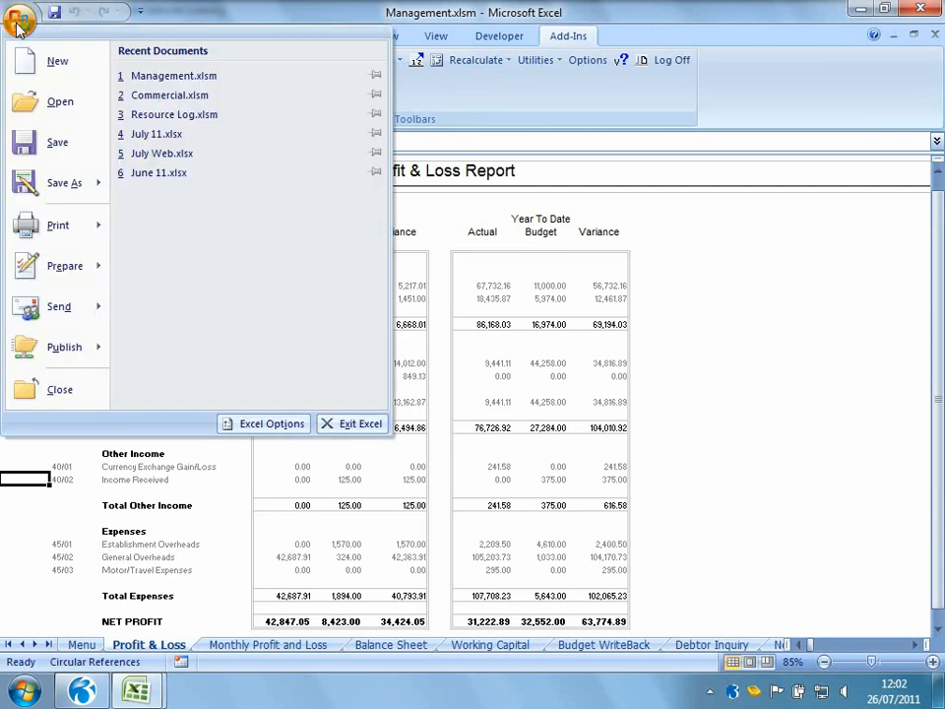
left_click(61, 100)
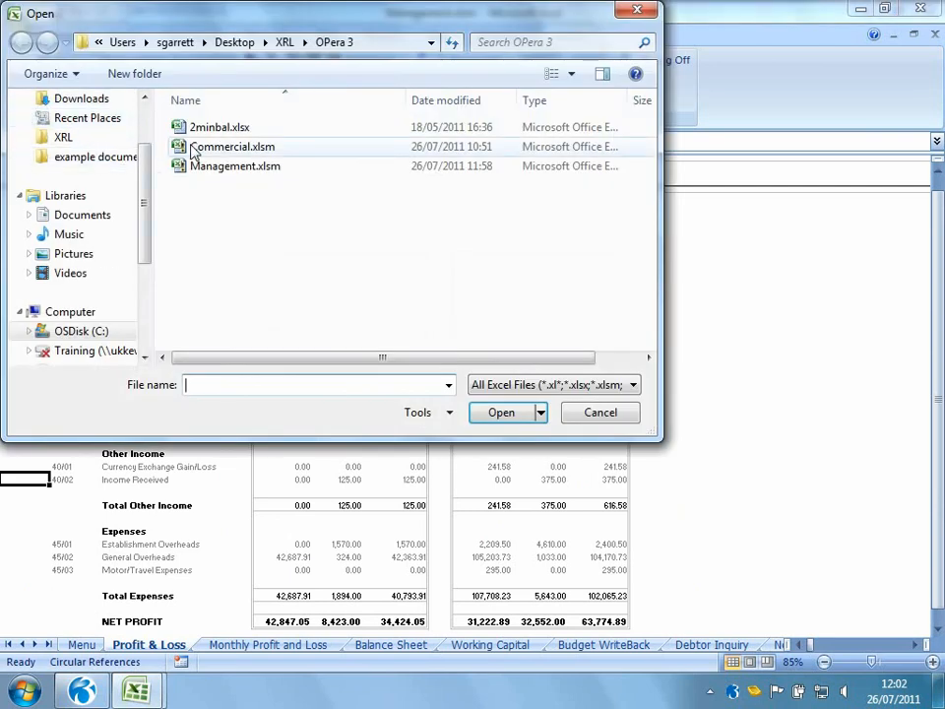
double_click(193, 148)
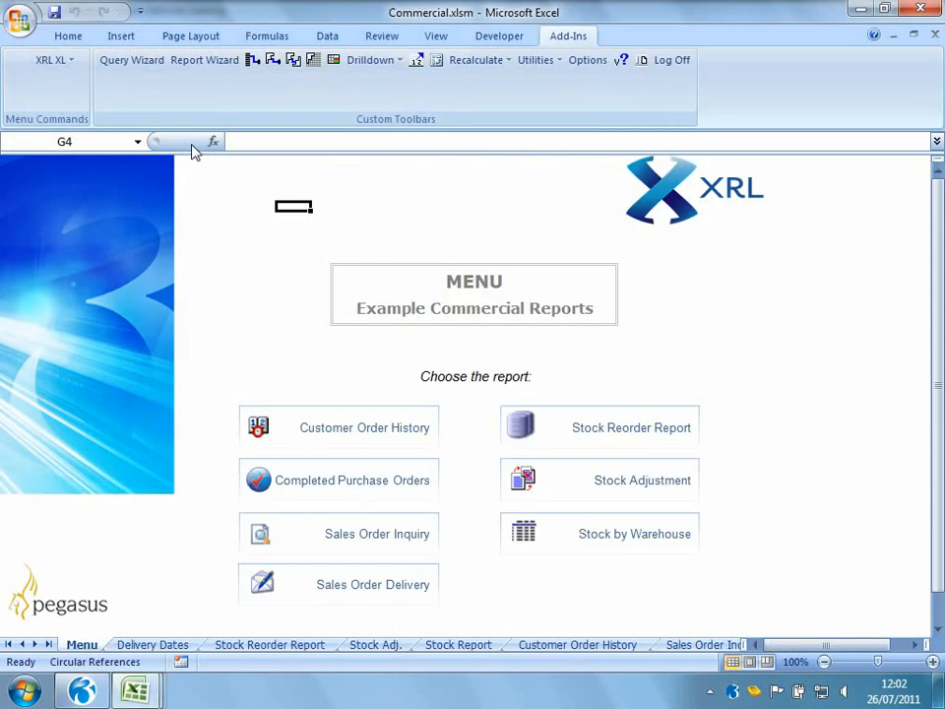
Browse the Delivery Dates, Stock Reorder Report and Stock Adj. sheets, then return to the menu sheet
left_click(158, 645)
left_click(276, 648)
left_click(374, 647)
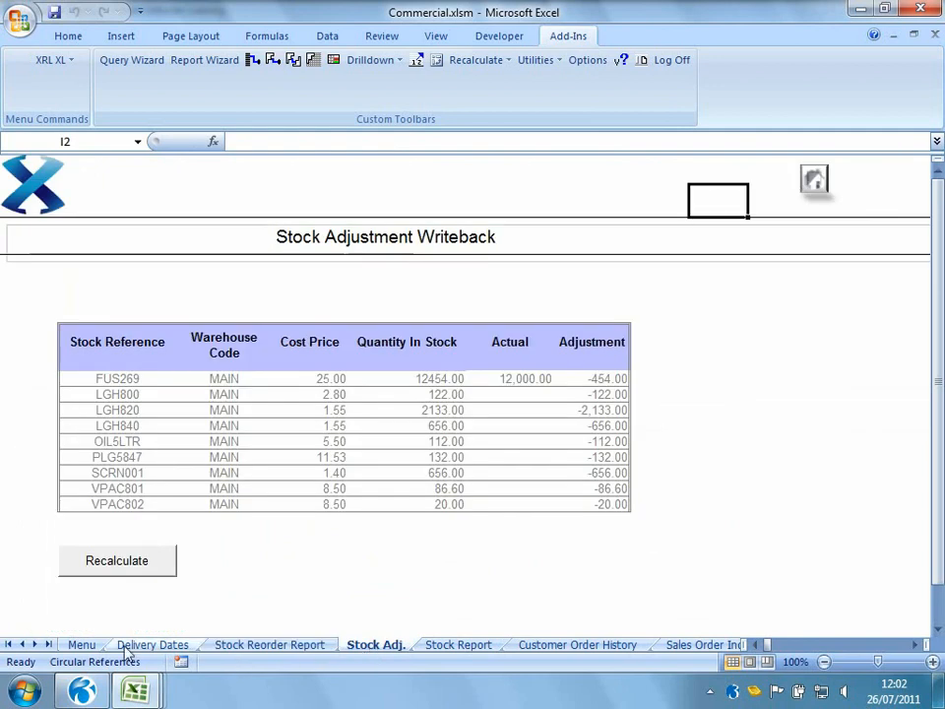
left_click(101, 646)
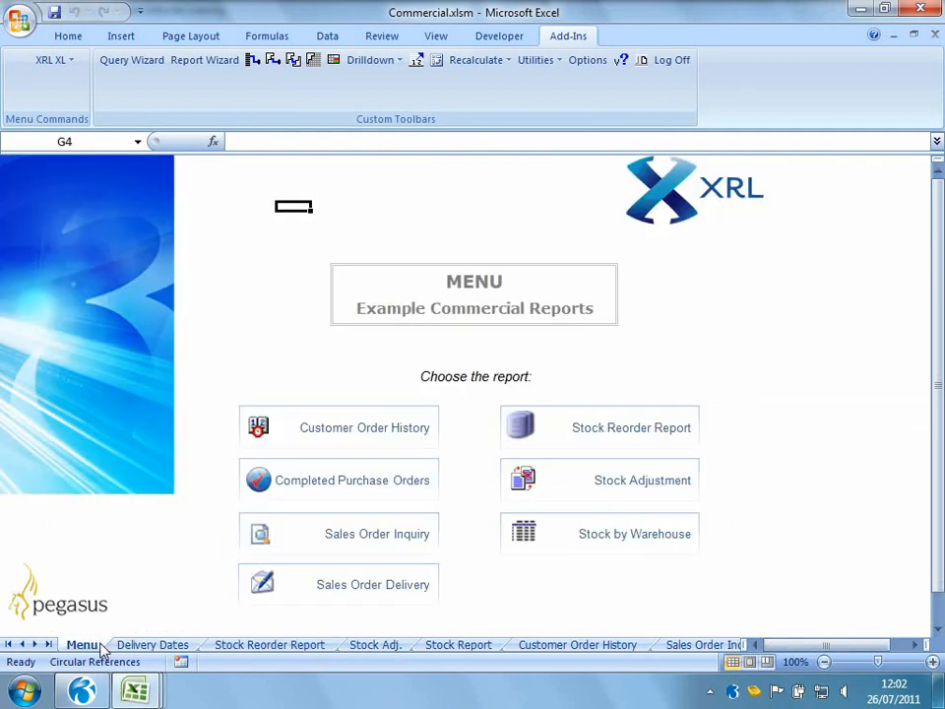
Open the Customer Order History report and expand the first customer's order lines
left_click(275, 435)
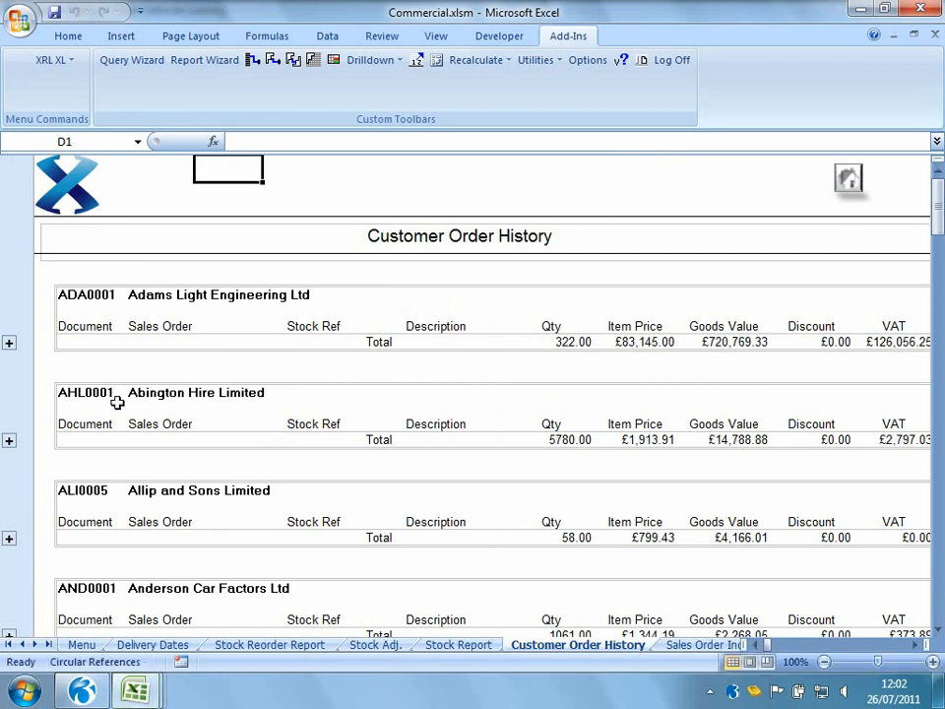
left_click(10, 344)
scroll(116, 480, "up", 7)
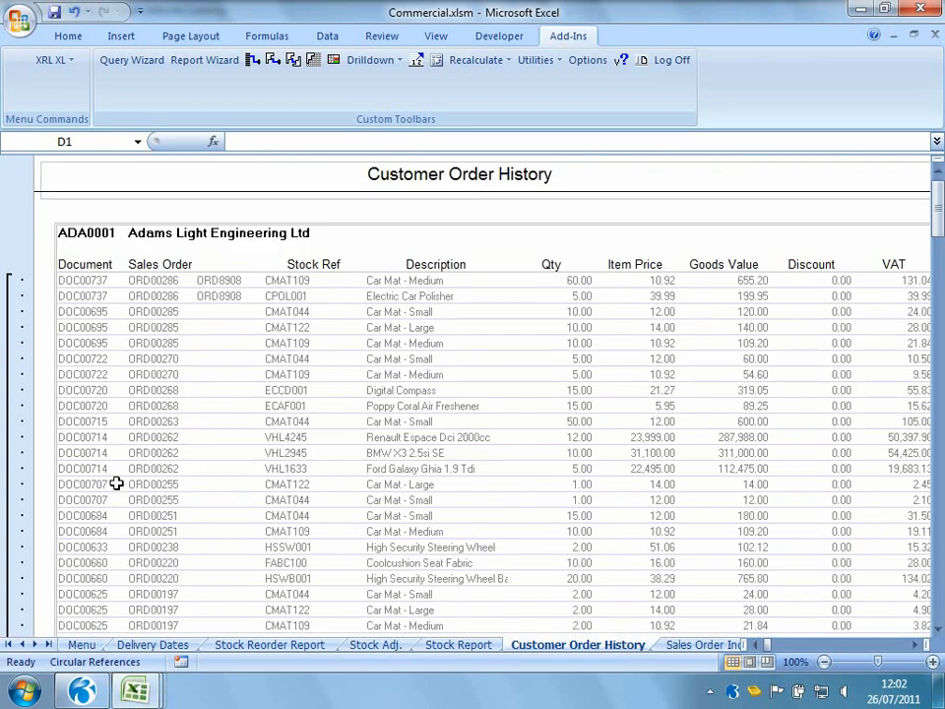
scroll(116, 483, "up", 1)
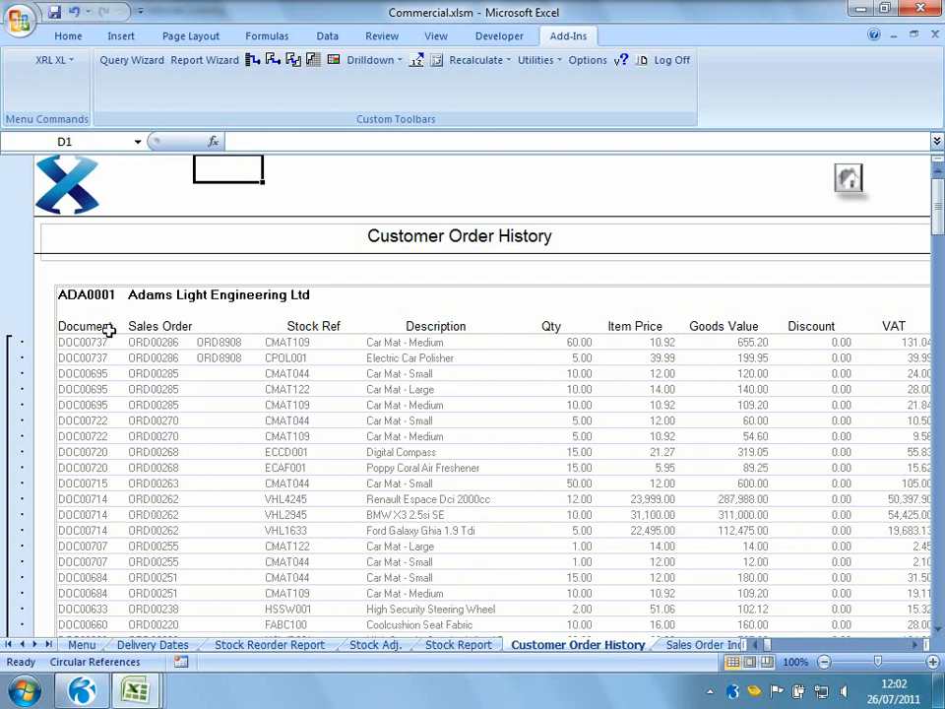
Edit the Customer Order History detail report definition to add a Date filter, and rerun the report
left_click(99, 295)
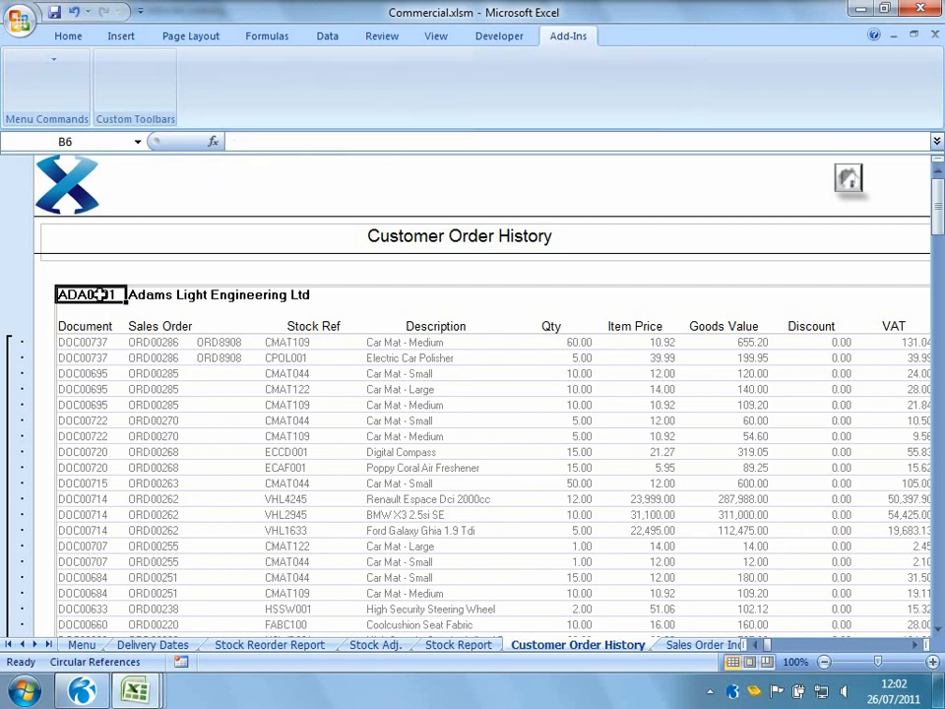
left_click(441, 558)
left_click(441, 557)
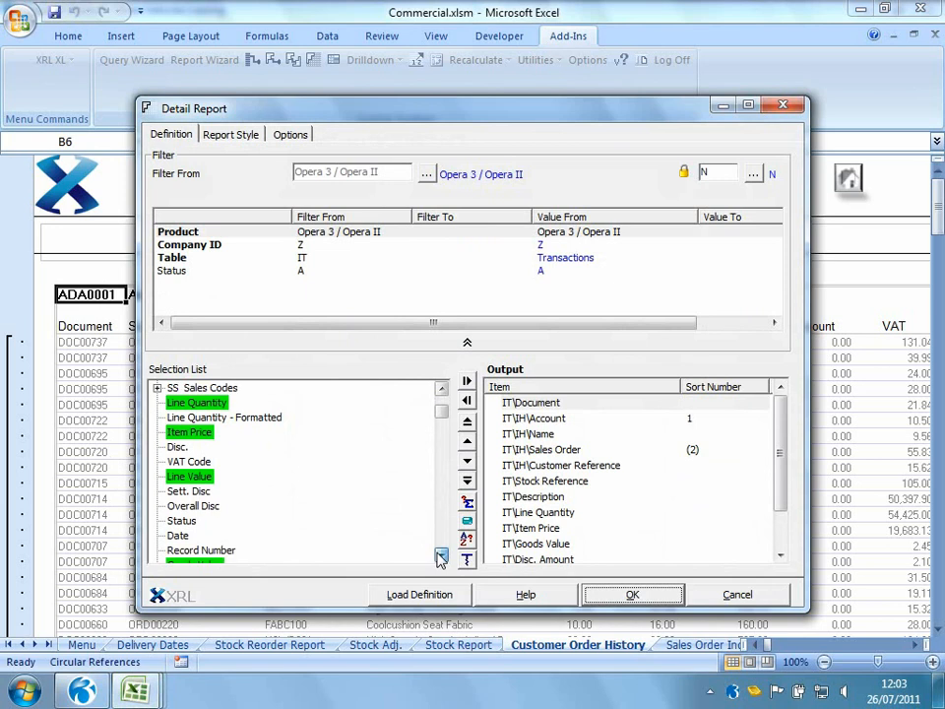
left_click(441, 557)
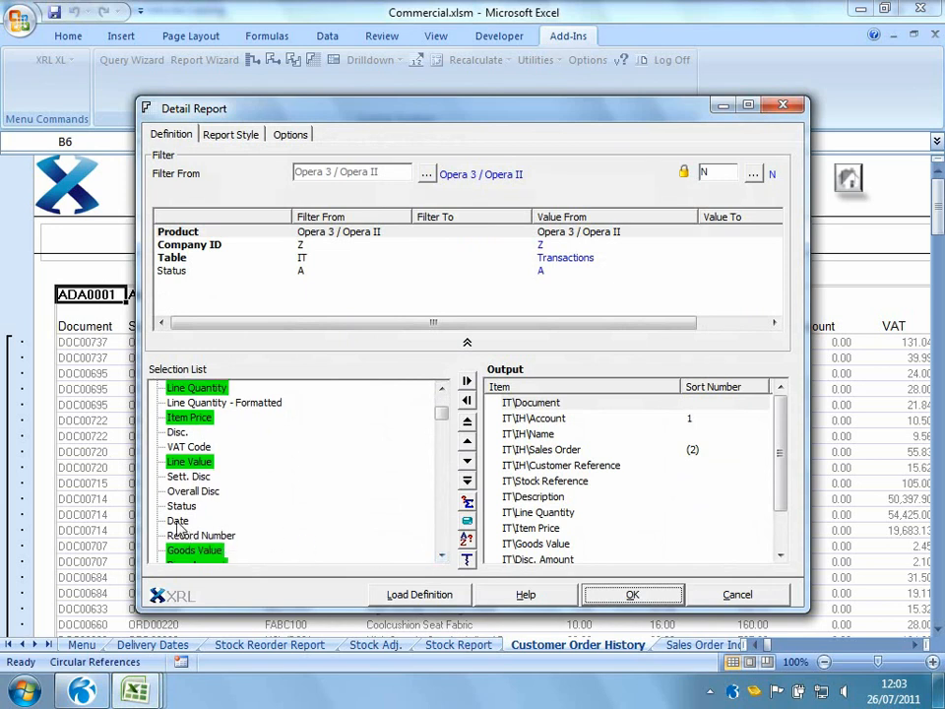
left_click_drag(179, 529, 246, 298)
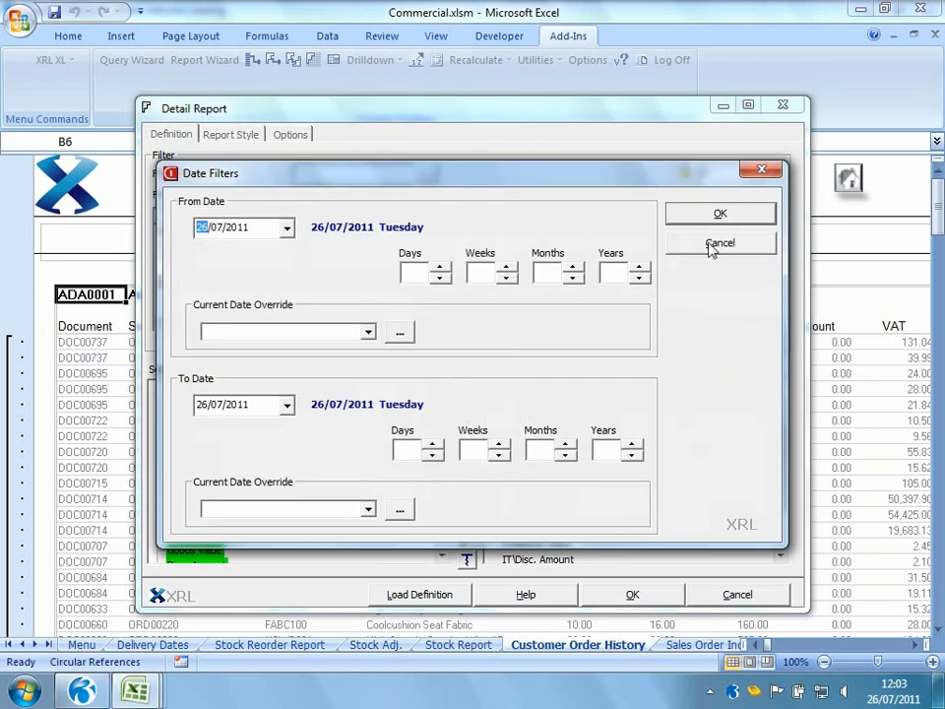
left_click(712, 219)
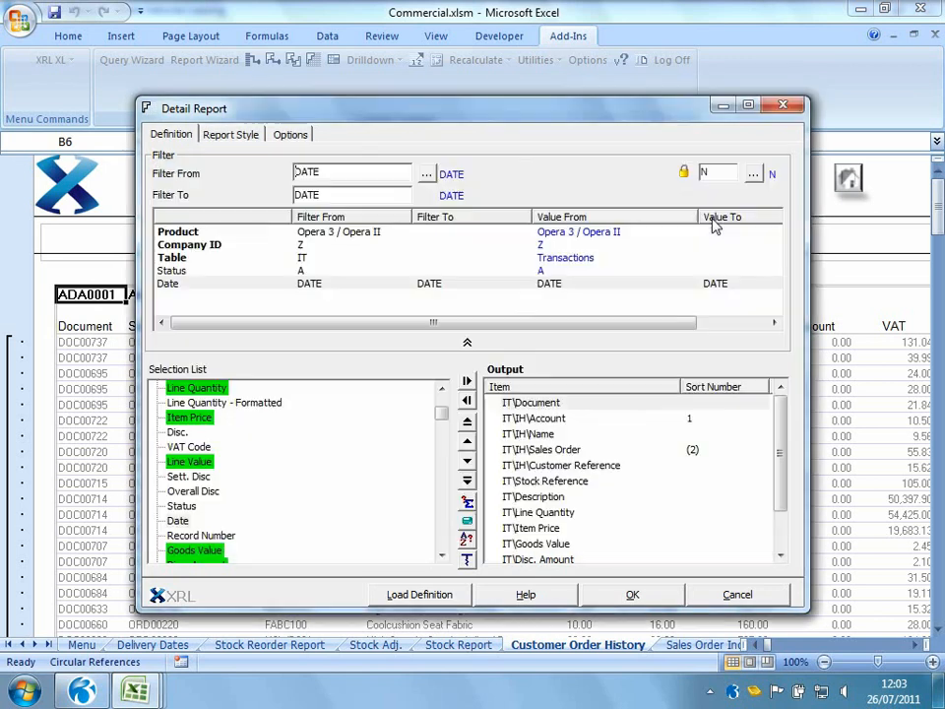
left_click(633, 593)
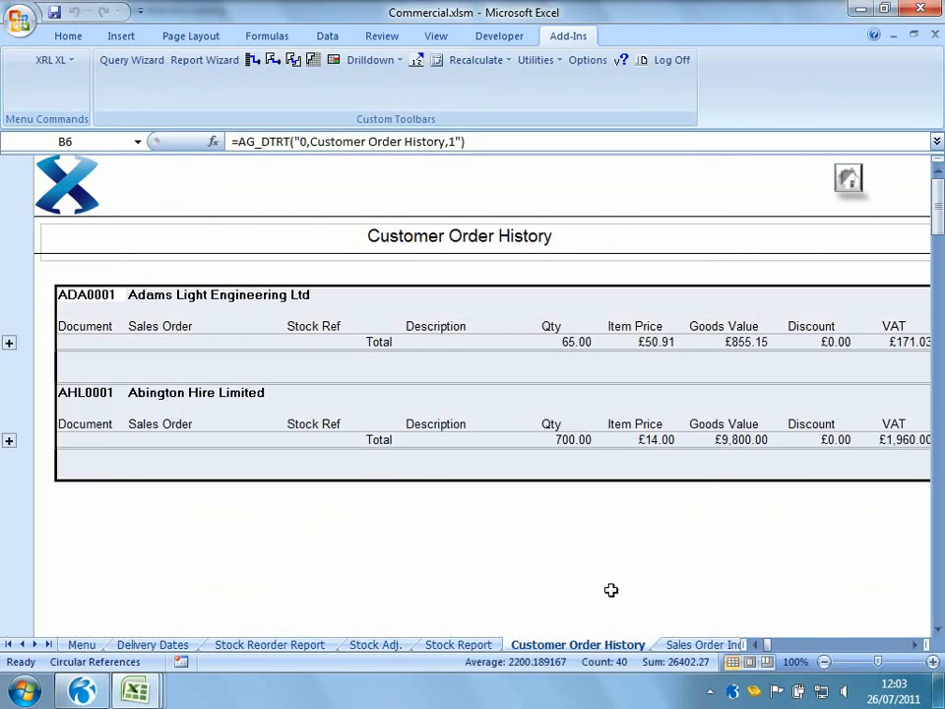
Expand both customers' order lines in the filtered report, then return to the menu
left_click(8, 342)
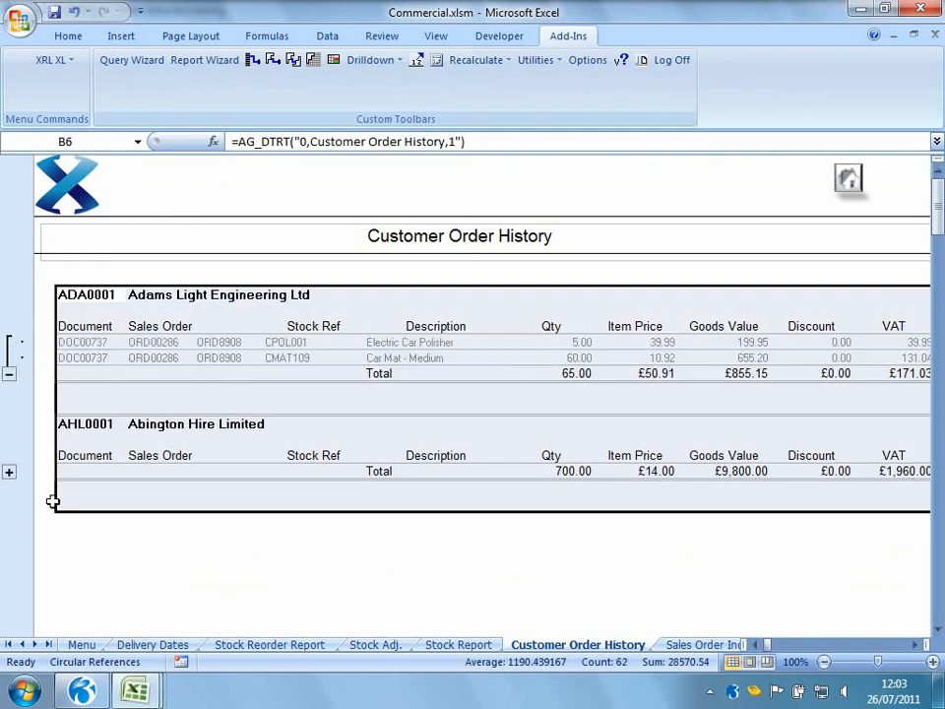
left_click(9, 472)
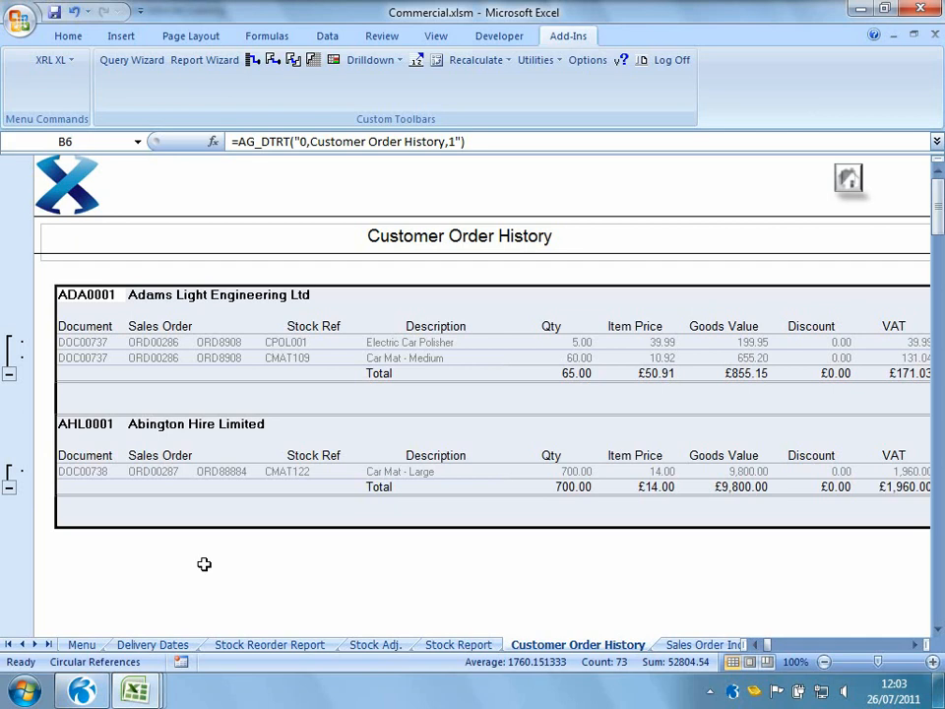
left_click(849, 181)
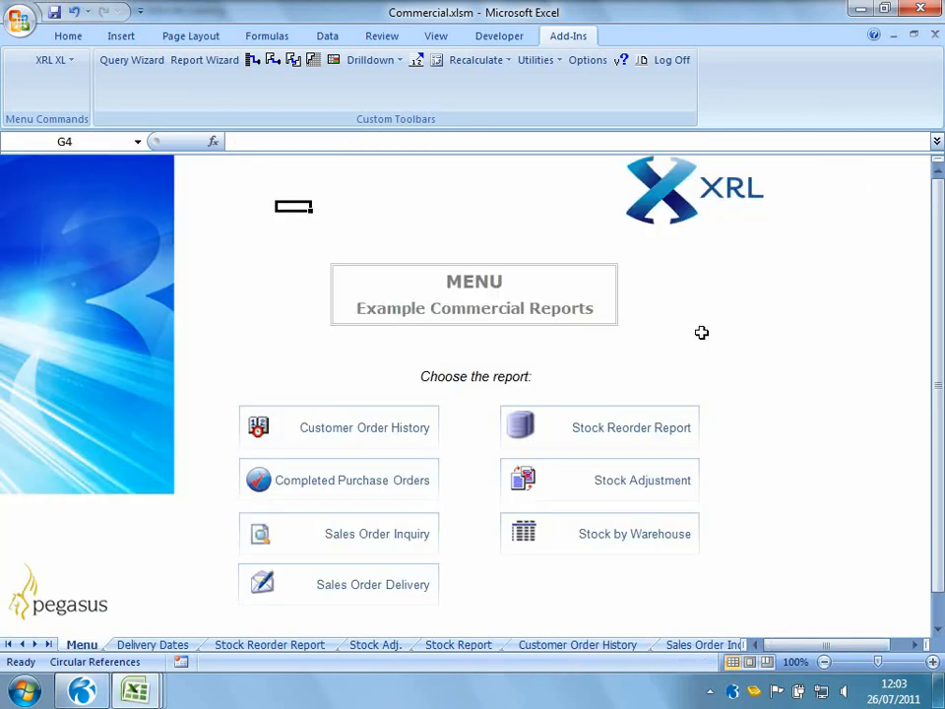